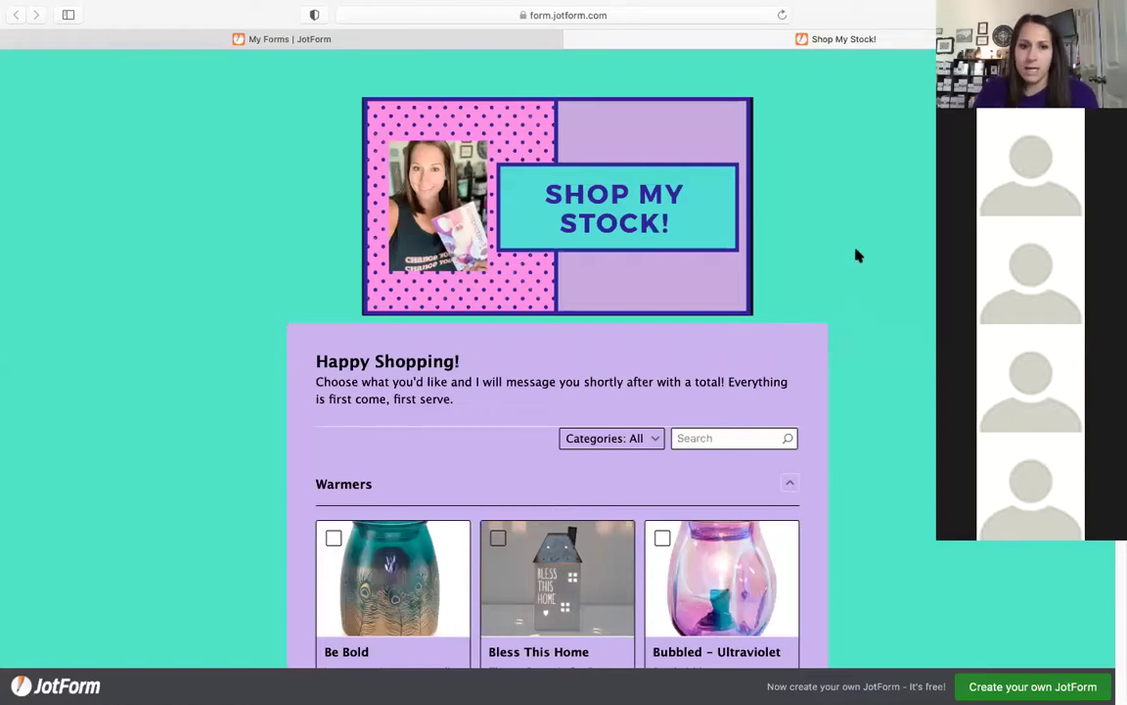
- Check which quantities can be chosen for the Be Bold warmer in the Warmers section
{"action": "scroll", "coordinate": [857, 256], "scroll_direction": "down", "scroll_amount": 3}
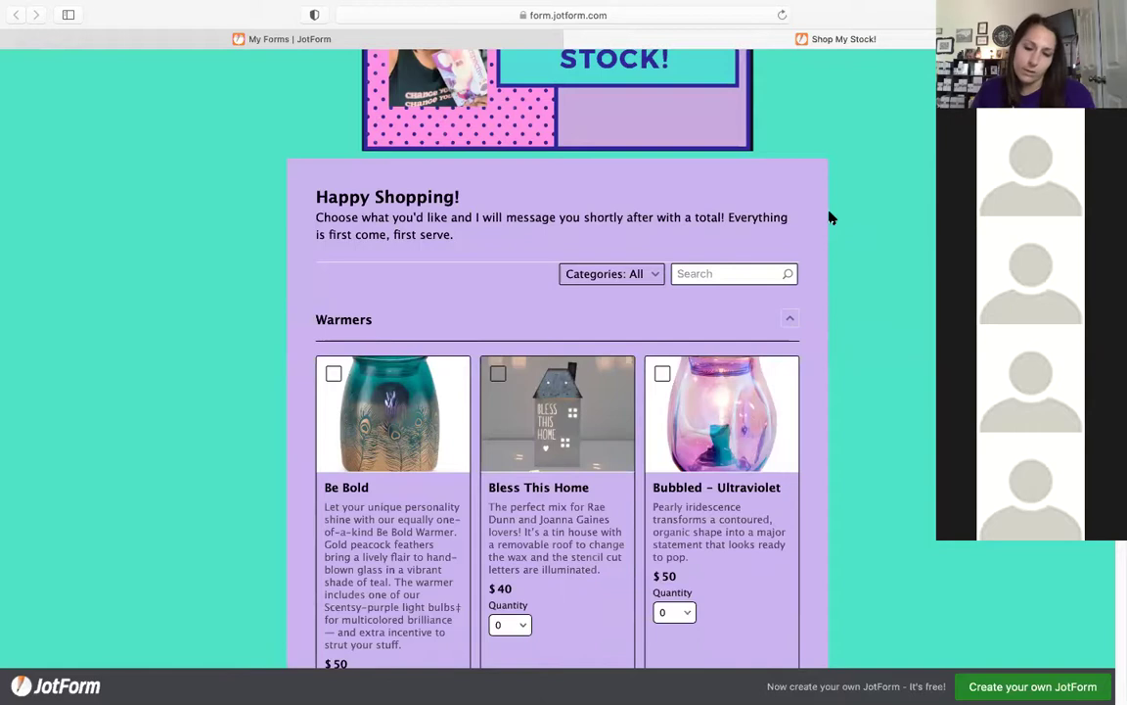
{"action": "scroll", "coordinate": [842, 226], "scroll_direction": "down", "scroll_amount": 5}
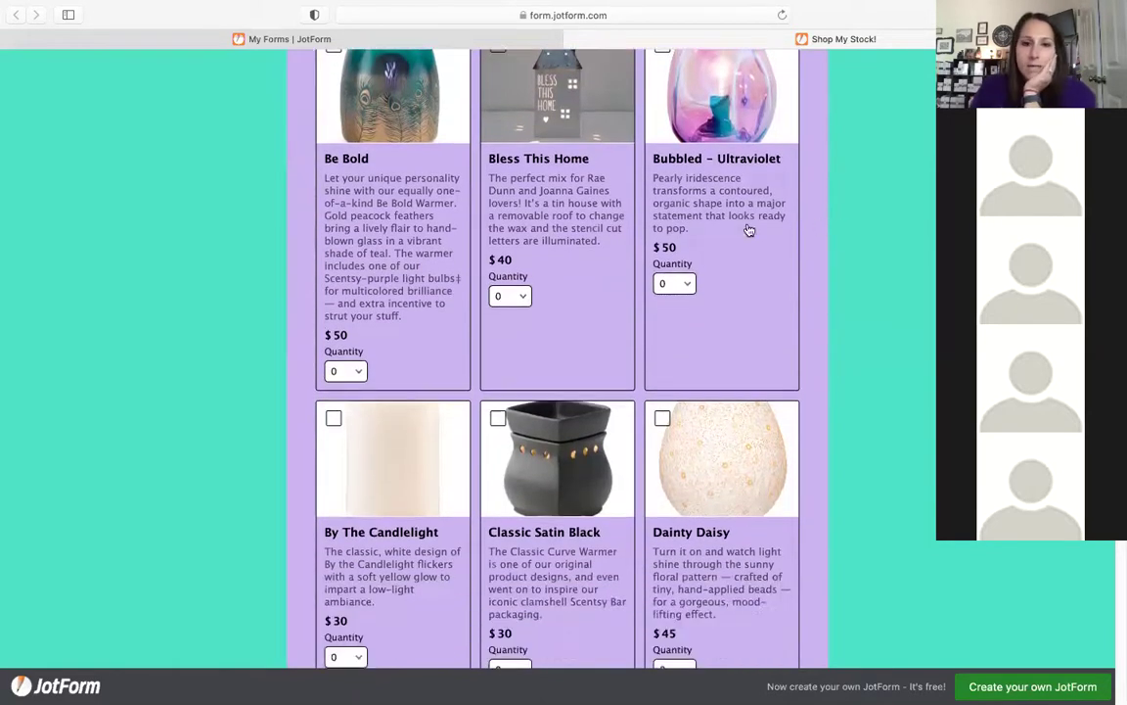
{"action": "left_click", "coordinate": [357, 371]}
{"action": "left_click", "coordinate": [353, 373]}
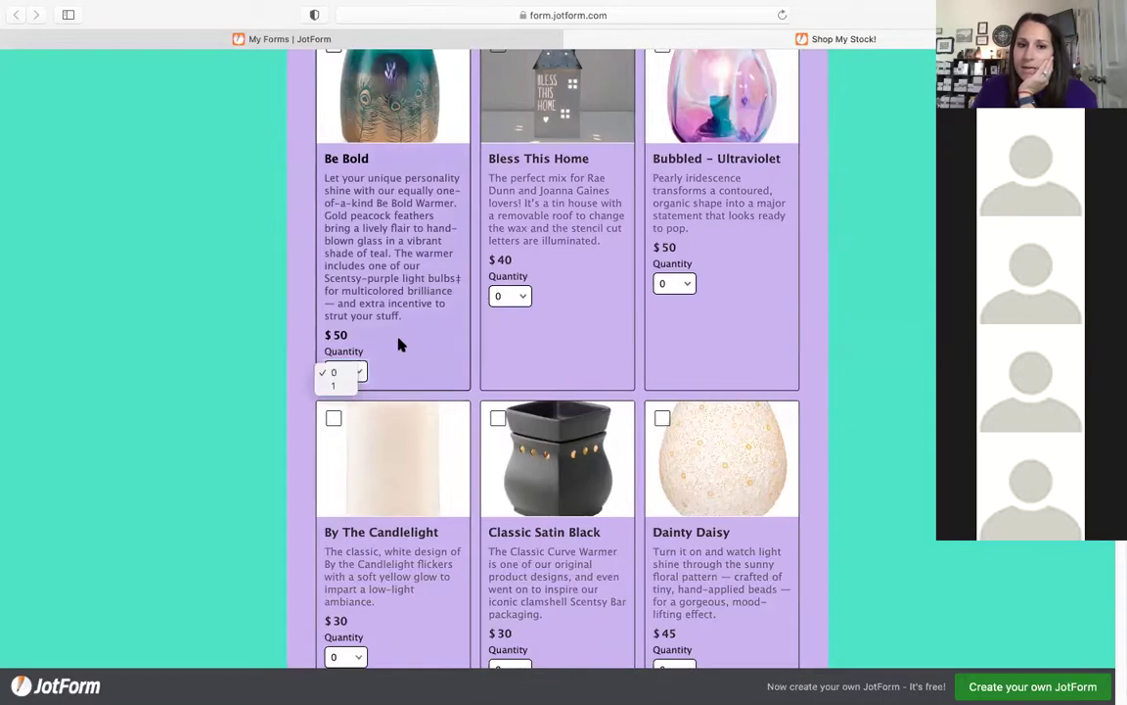
- Examine the remaining products in the Warmers section and the Fan Diffusers & Pods section
{"action": "scroll", "coordinate": [440, 331], "scroll_direction": "down", "scroll_amount": 13}
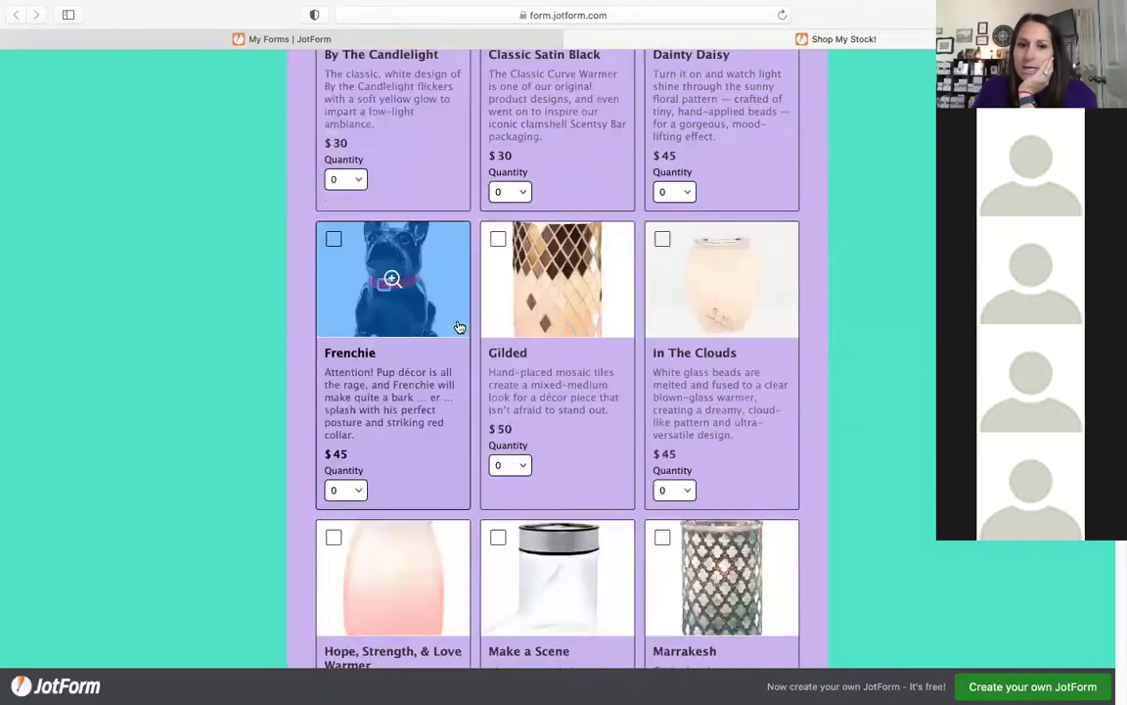
{"action": "scroll", "coordinate": [453, 327], "scroll_direction": "down", "scroll_amount": 10}
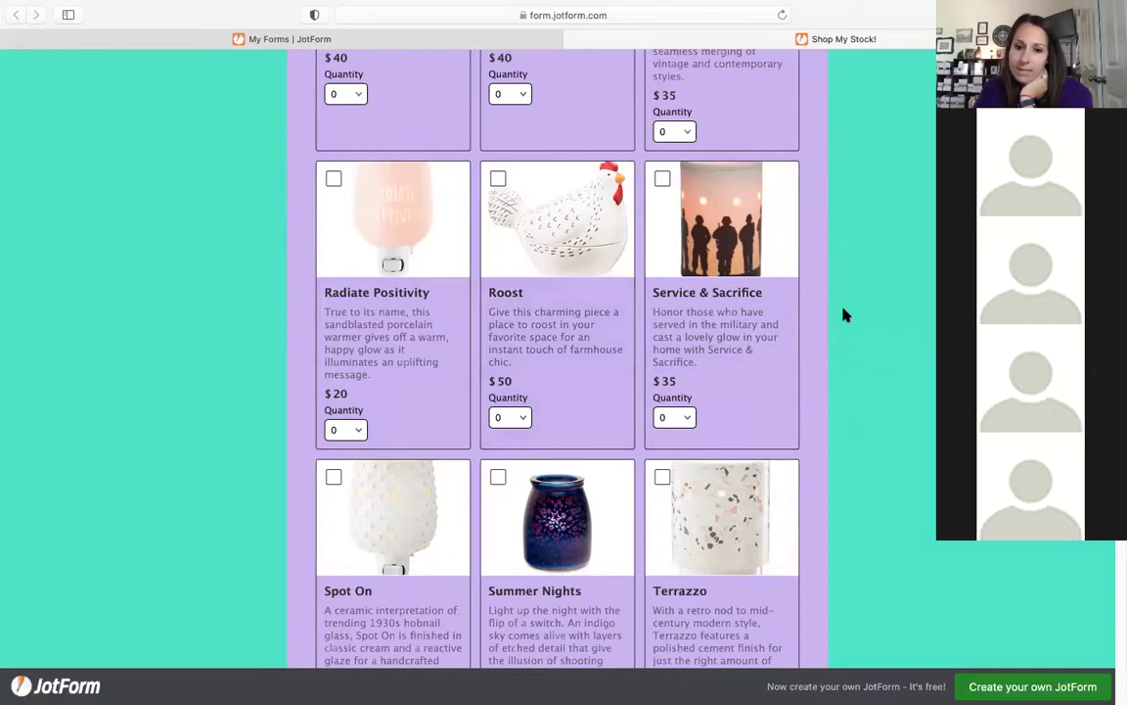
{"action": "scroll", "coordinate": [845, 314], "scroll_direction": "down", "scroll_amount": 5}
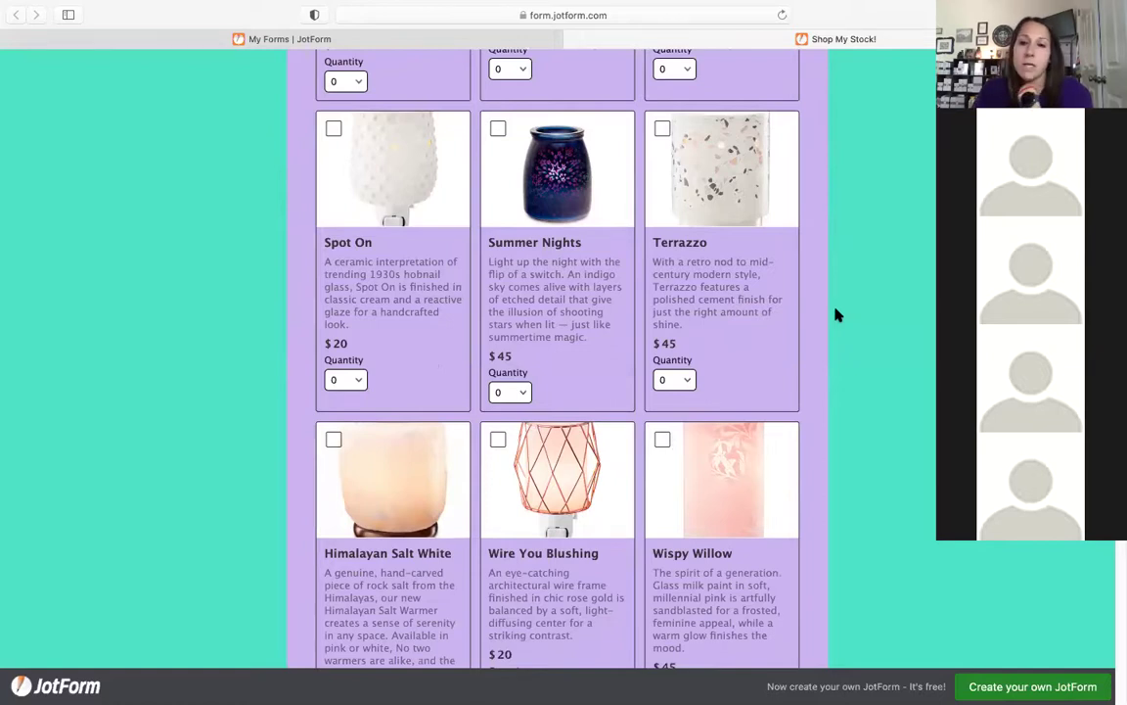
{"action": "scroll", "coordinate": [837, 314], "scroll_direction": "down", "scroll_amount": 5}
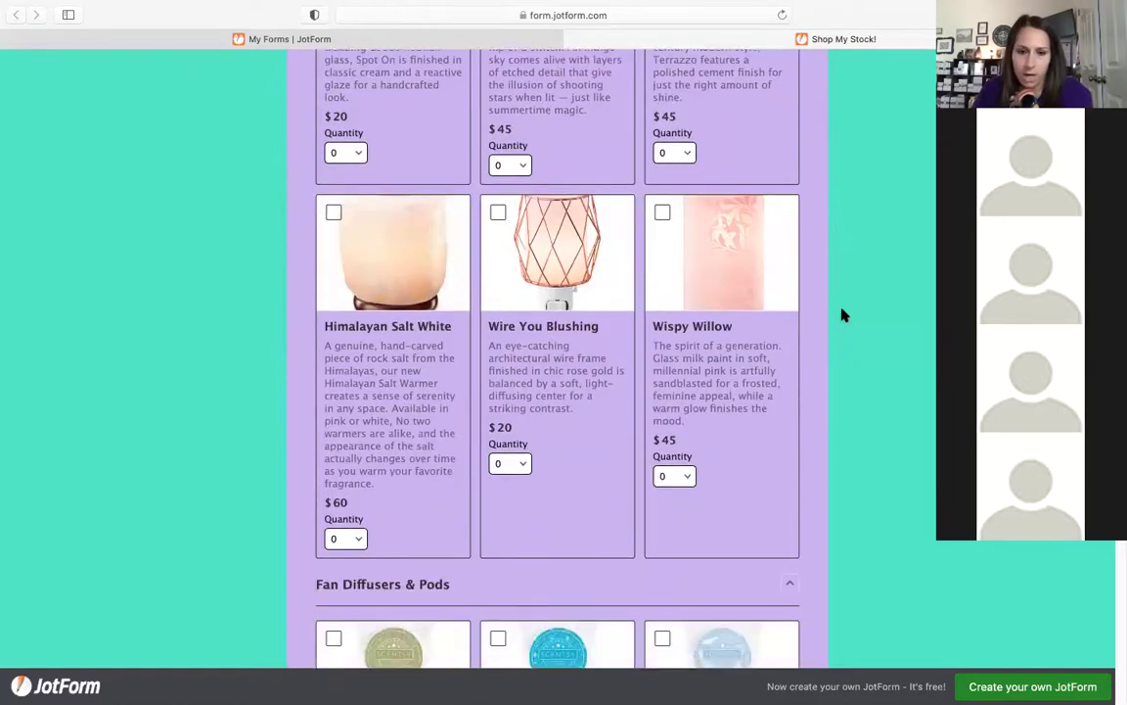
{"action": "scroll", "coordinate": [843, 311], "scroll_direction": "down", "scroll_amount": 5}
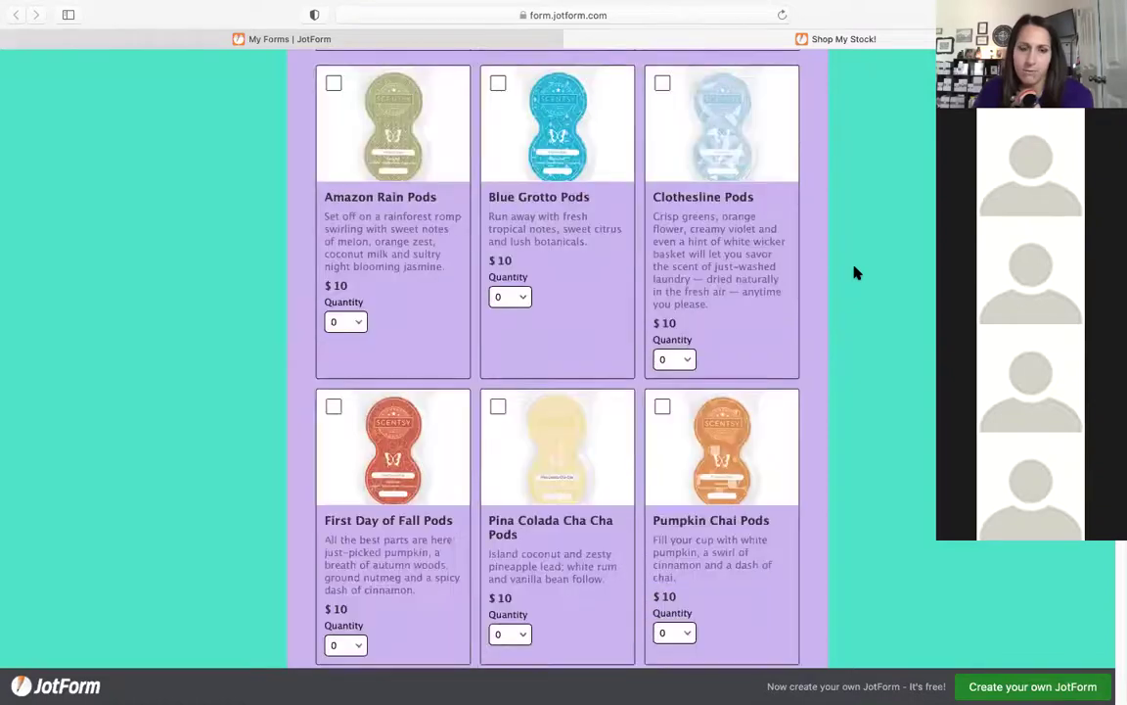
{"action": "scroll", "coordinate": [852, 273], "scroll_direction": "up", "scroll_amount": 3}
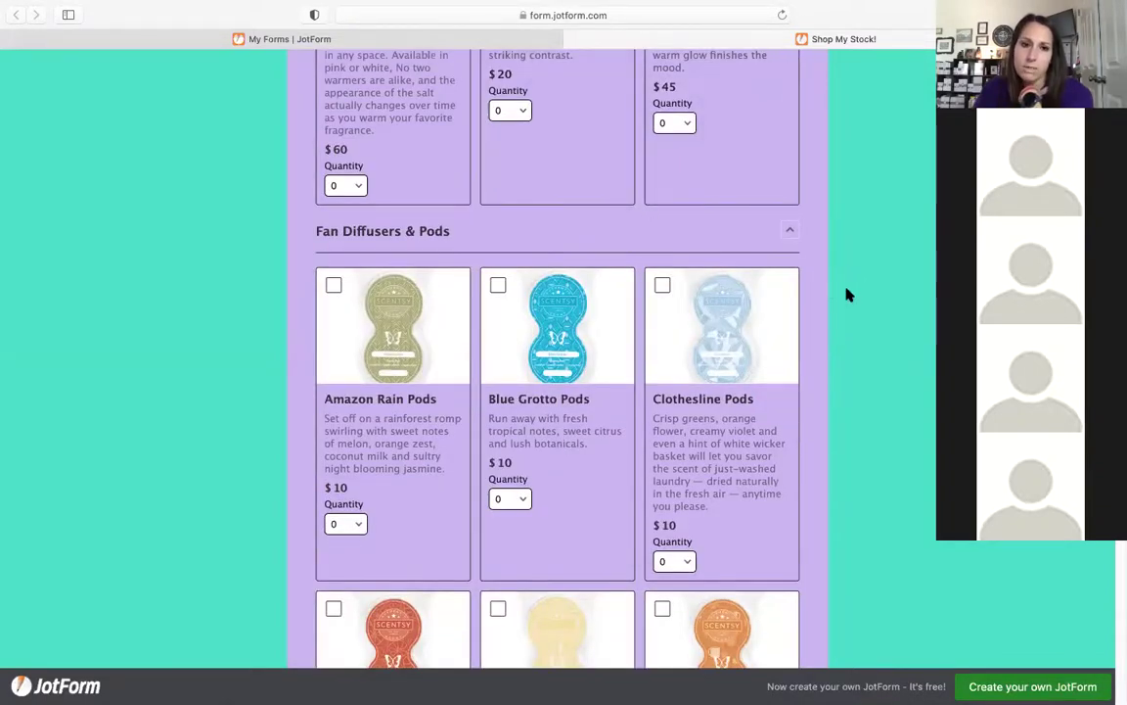
{"action": "scroll", "coordinate": [857, 293], "scroll_direction": "down", "scroll_amount": 1}
{"action": "scroll", "coordinate": [858, 294], "scroll_direction": "down", "scroll_amount": 15}
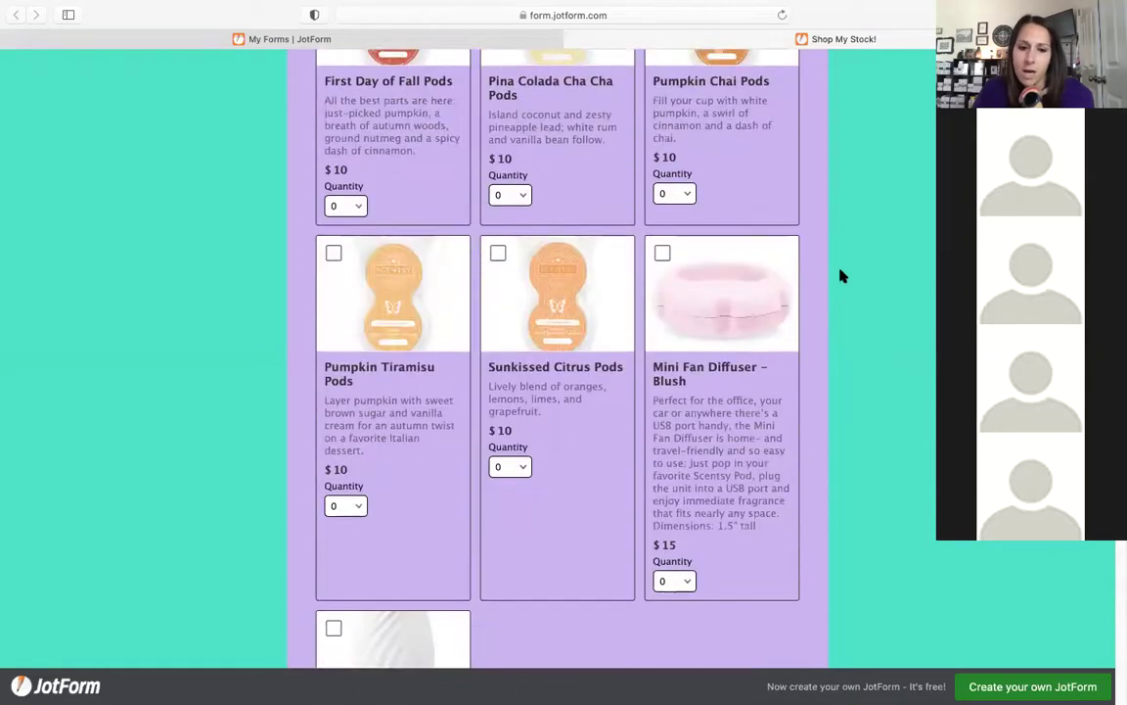
- Examine the Kids products, including the Buzz and Woody Scentsy Buddies, and the Room Spray and Body sections
{"action": "scroll", "coordinate": [842, 276], "scroll_direction": "down", "scroll_amount": 18}
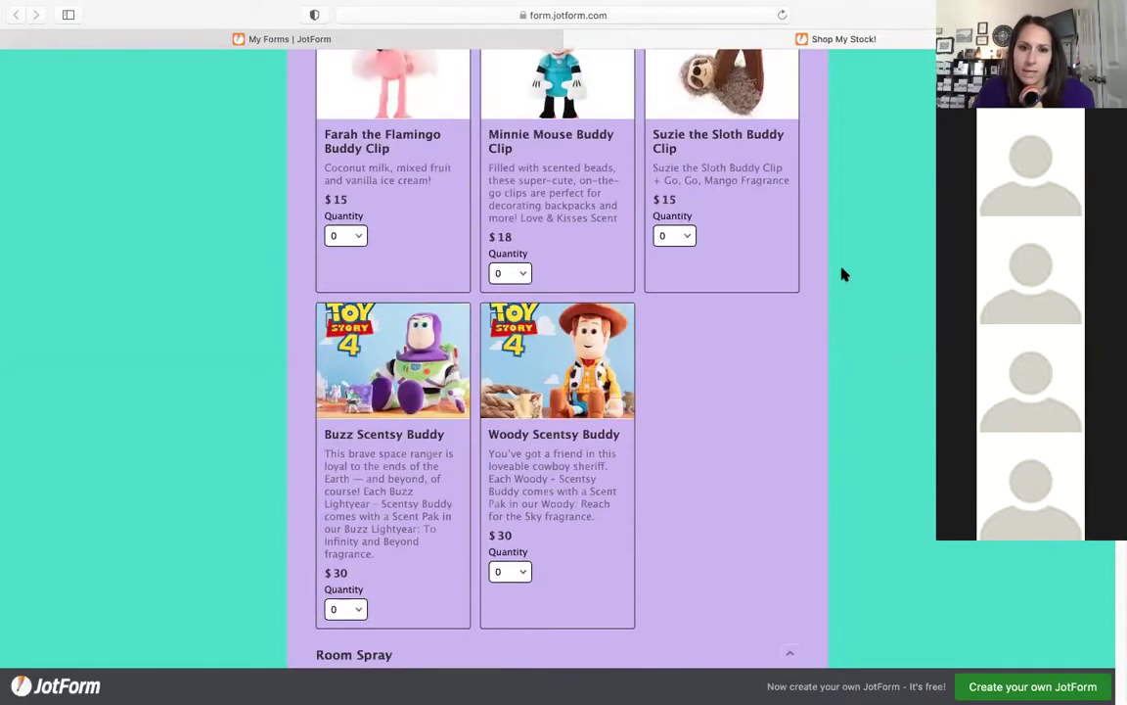
{"action": "scroll", "coordinate": [843, 275], "scroll_direction": "up", "scroll_amount": 2}
{"action": "scroll", "coordinate": [844, 275], "scroll_direction": "up", "scroll_amount": 2}
{"action": "scroll", "coordinate": [841, 275], "scroll_direction": "down", "scroll_amount": 4}
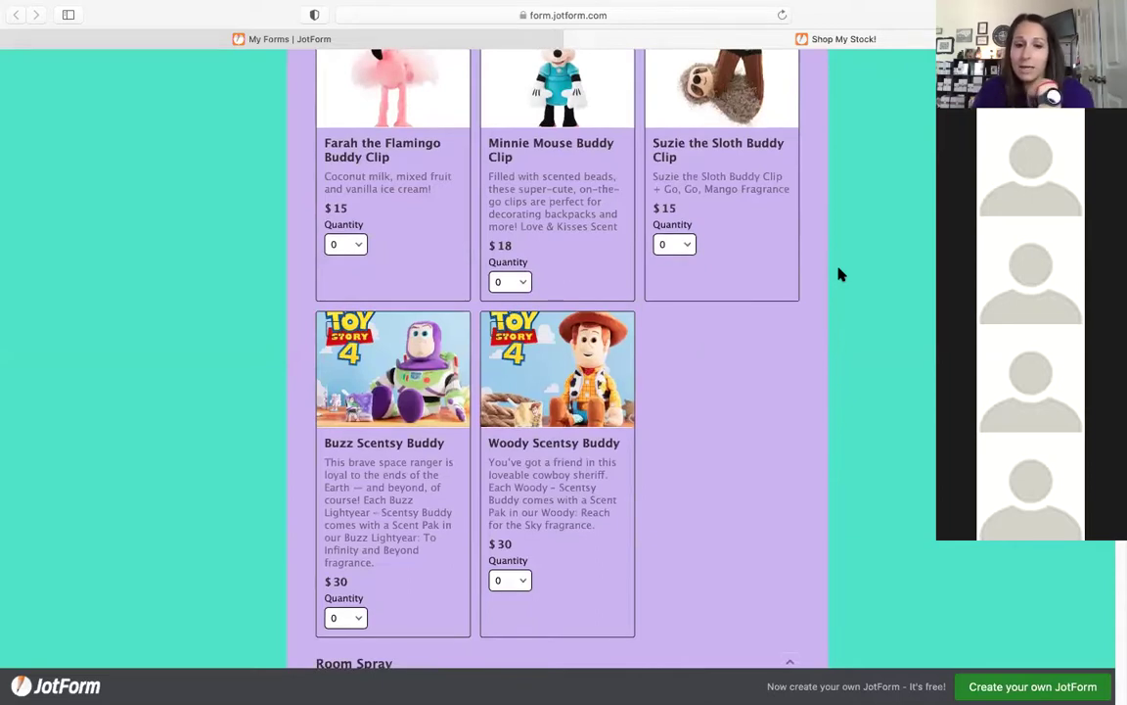
{"action": "scroll", "coordinate": [839, 275], "scroll_direction": "down", "scroll_amount": 2}
{"action": "scroll", "coordinate": [842, 275], "scroll_direction": "up", "scroll_amount": 1}
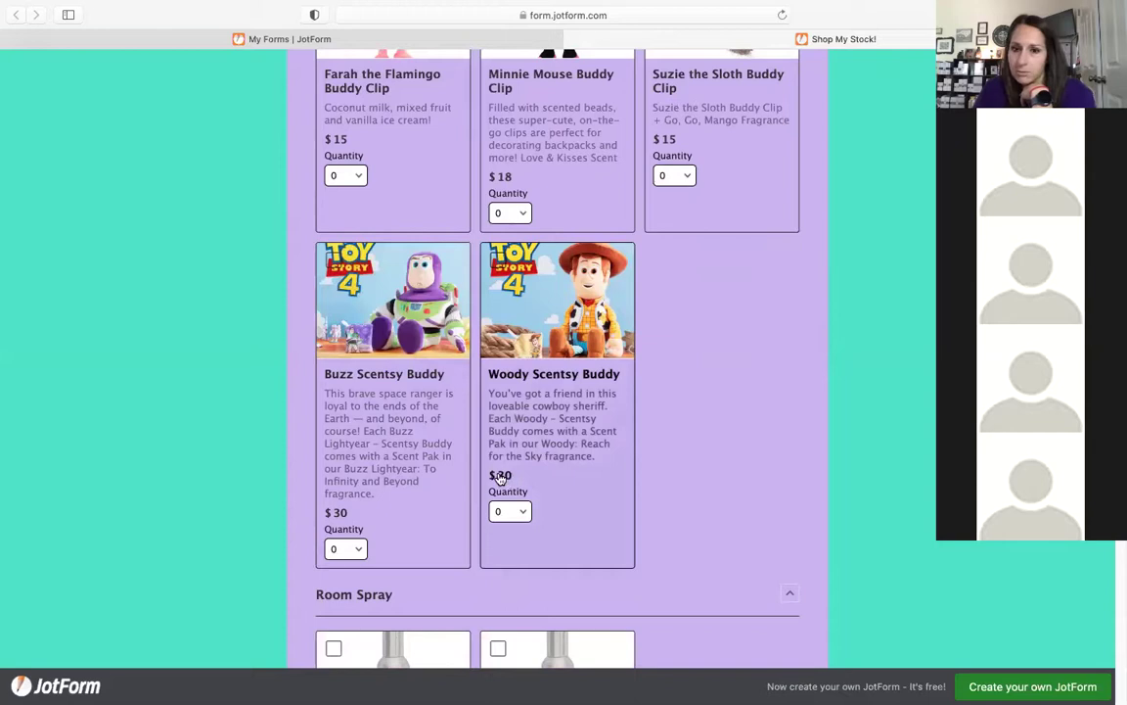
{"action": "scroll", "coordinate": [730, 423], "scroll_direction": "down", "scroll_amount": 5}
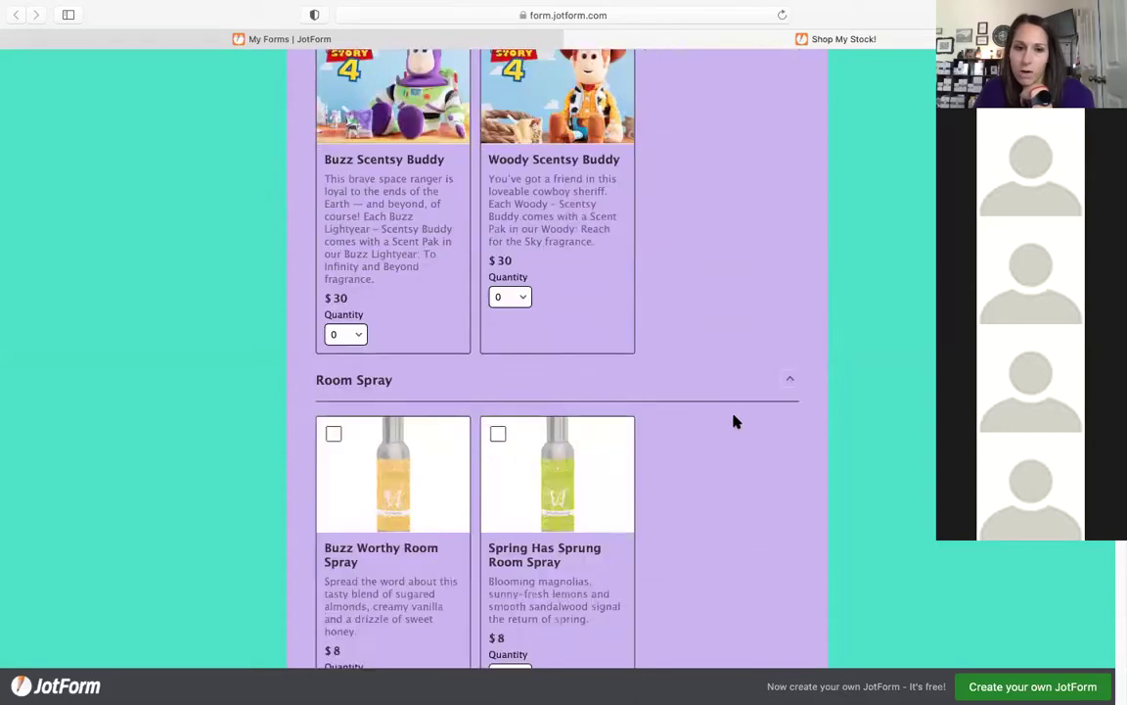
{"action": "scroll", "coordinate": [736, 419], "scroll_direction": "down", "scroll_amount": 15}
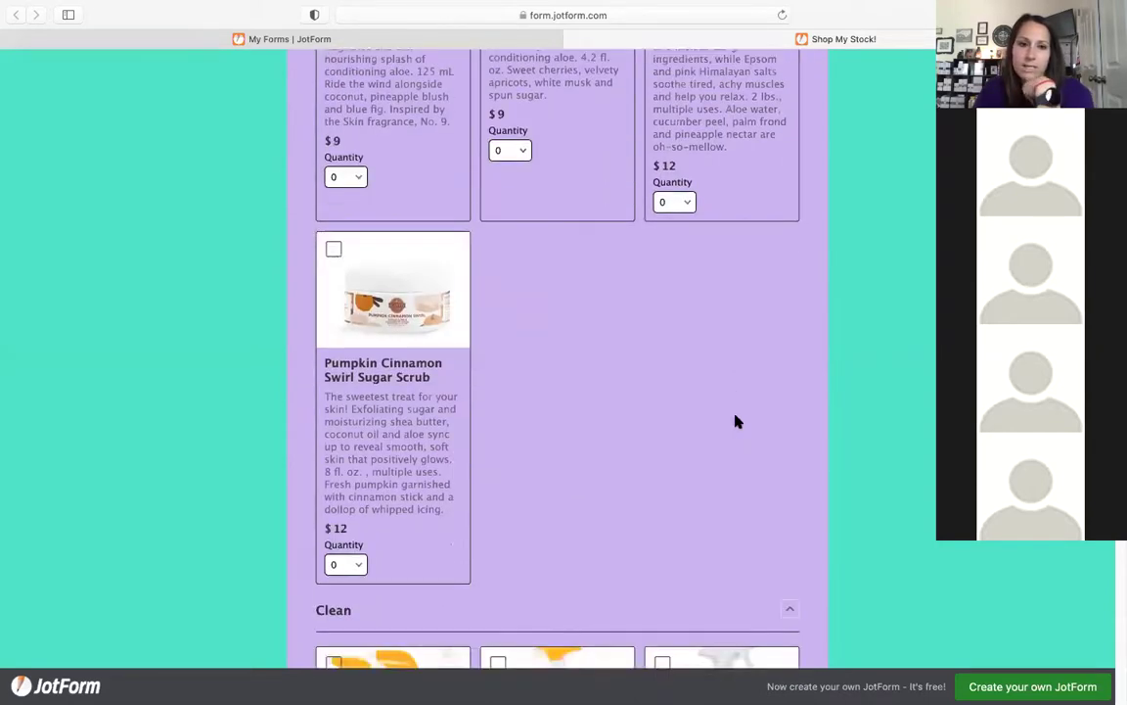
- Check which quantities can be chosen for the Pumpkin Cinnamon Swirl Sugar Scrub in the Body section
{"action": "scroll", "coordinate": [734, 419], "scroll_direction": "up", "scroll_amount": 5}
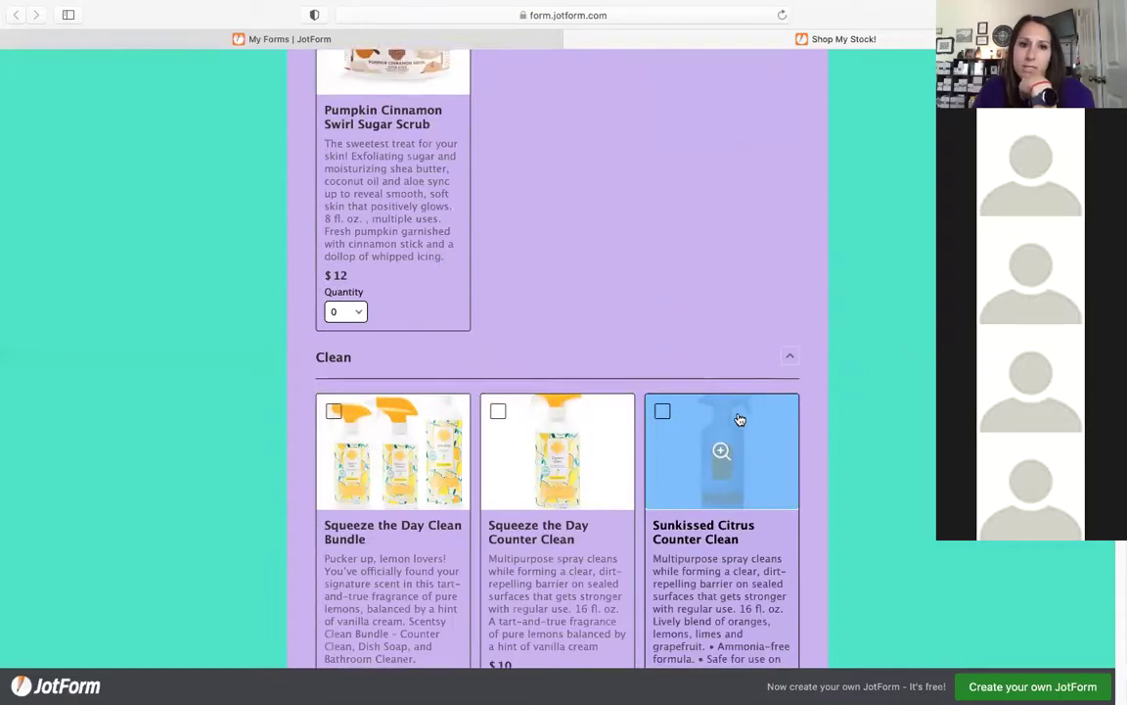
{"action": "scroll", "coordinate": [736, 419], "scroll_direction": "up", "scroll_amount": 5}
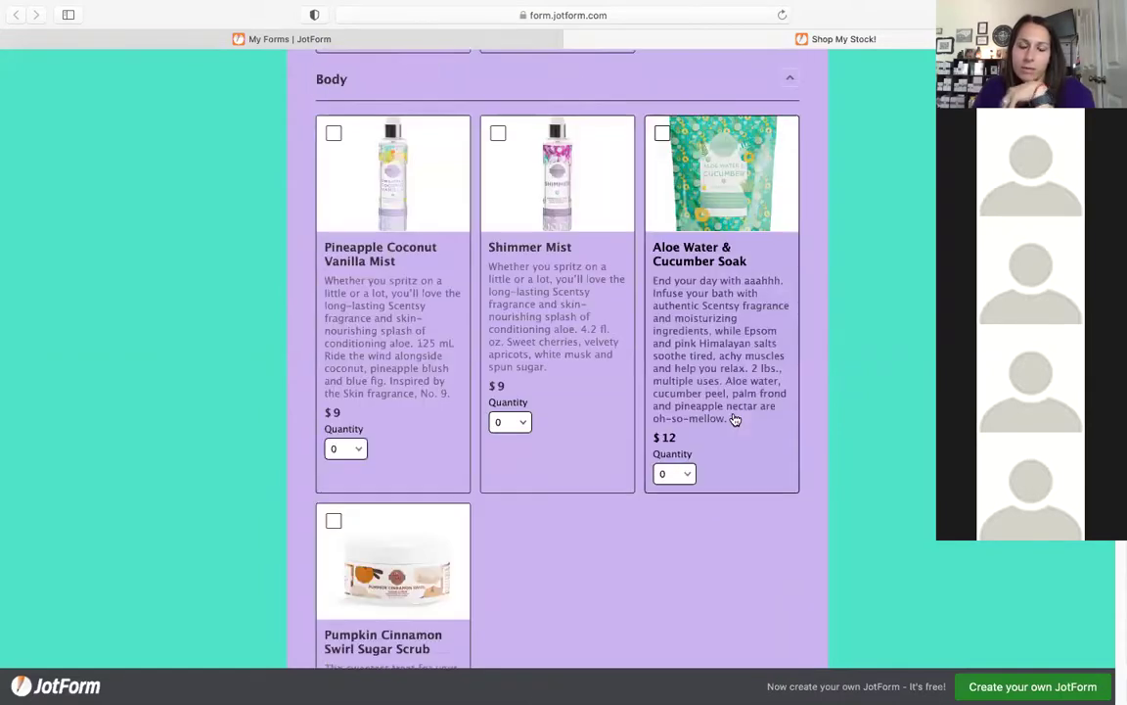
{"action": "scroll", "coordinate": [735, 420], "scroll_direction": "down", "scroll_amount": 4}
{"action": "scroll", "coordinate": [735, 420], "scroll_direction": "down", "scroll_amount": 4}
{"action": "left_click", "coordinate": [347, 465]}
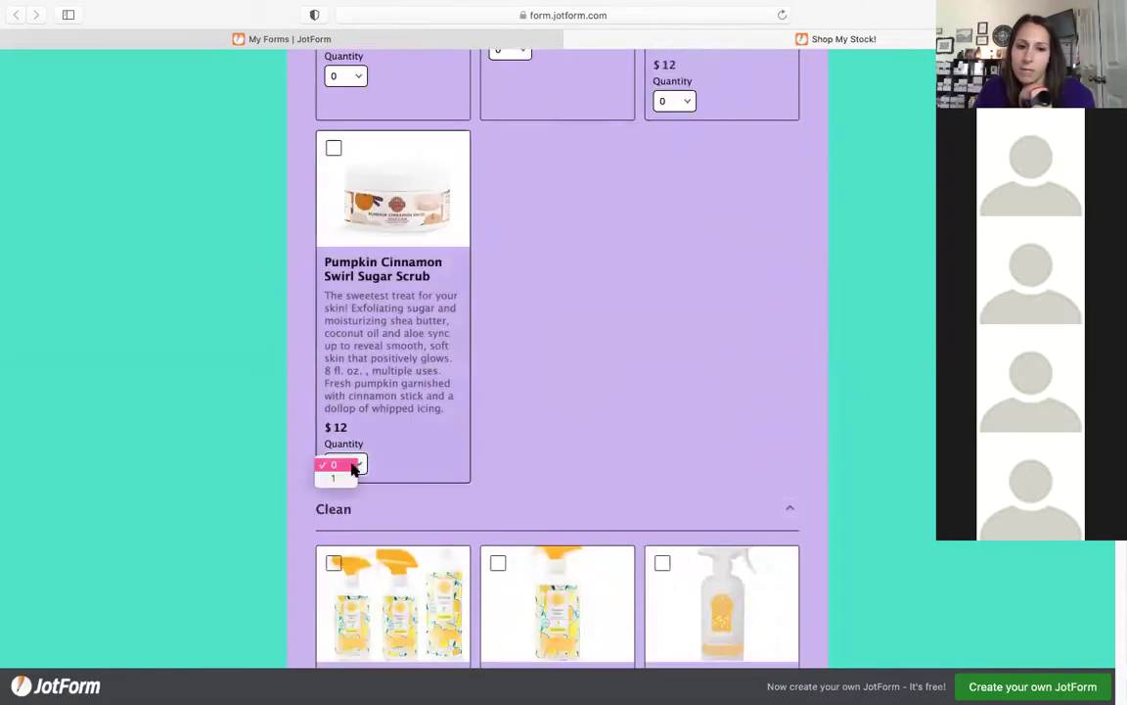
{"action": "left_click", "coordinate": [628, 431]}
- Look over the Kids and Room Spray sections again and check the quantity choices of the Squeeze the Day Clean Bundle
{"action": "scroll", "coordinate": [629, 431], "scroll_direction": "up", "scroll_amount": 8}
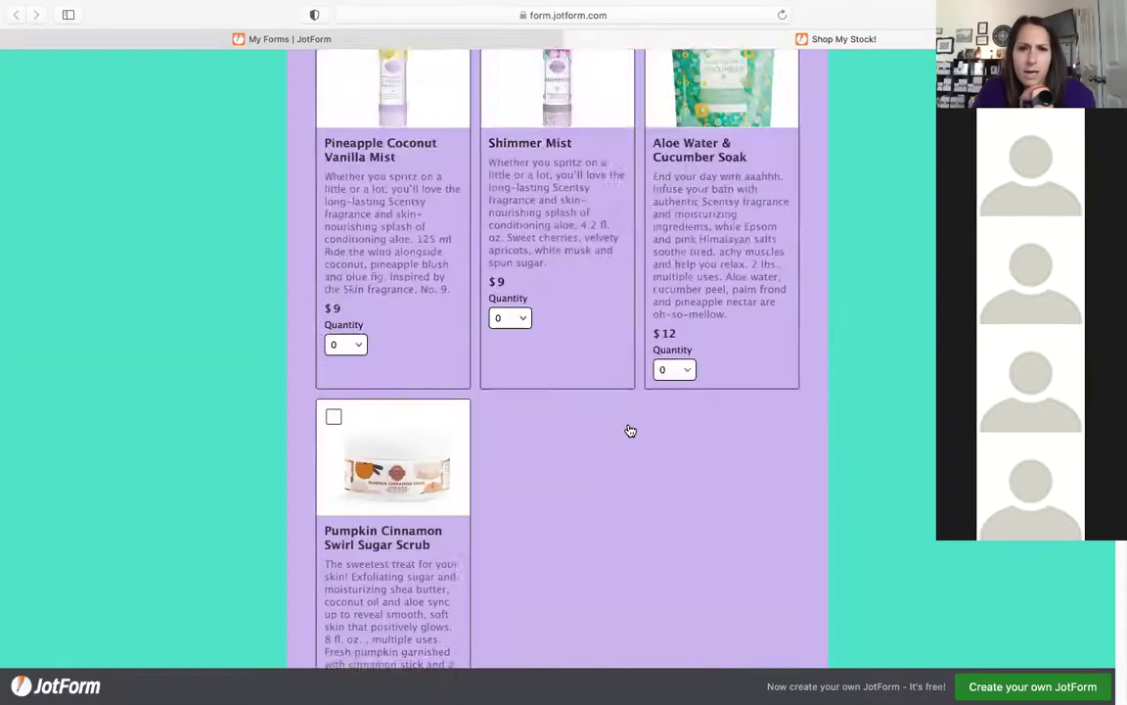
{"action": "scroll", "coordinate": [632, 430], "scroll_direction": "up", "scroll_amount": 20}
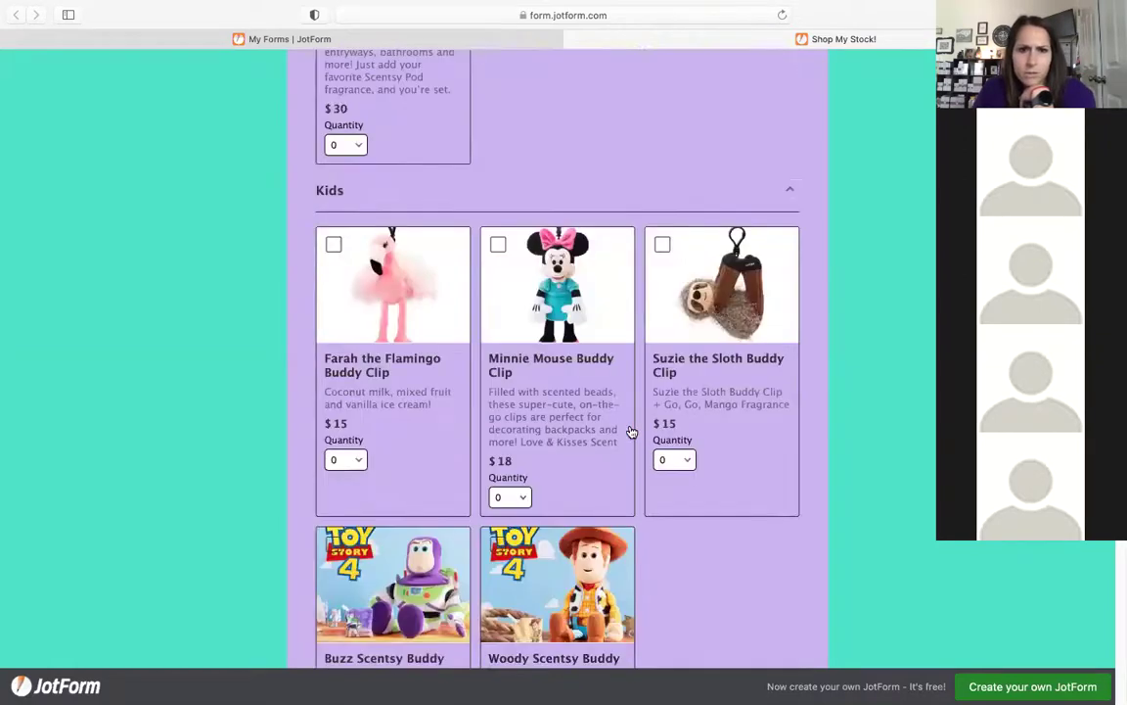
{"action": "scroll", "coordinate": [632, 431], "scroll_direction": "up", "scroll_amount": 2}
{"action": "scroll", "coordinate": [632, 431], "scroll_direction": "down", "scroll_amount": 20}
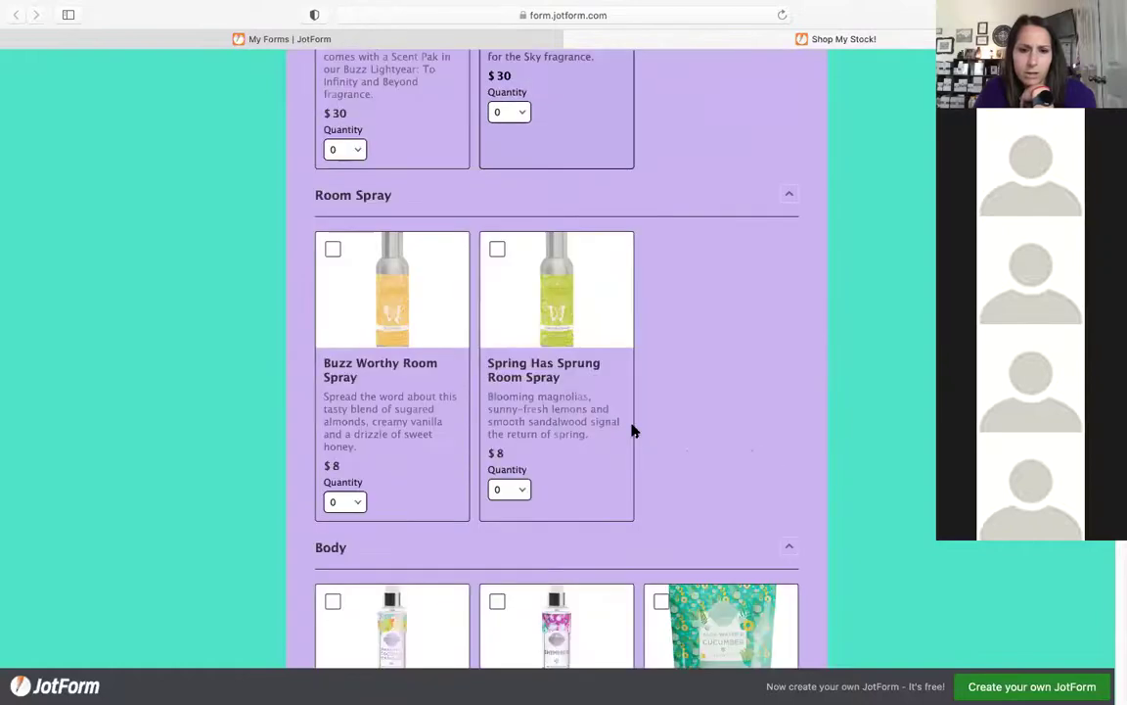
{"action": "scroll", "coordinate": [633, 431], "scroll_direction": "down", "scroll_amount": 10}
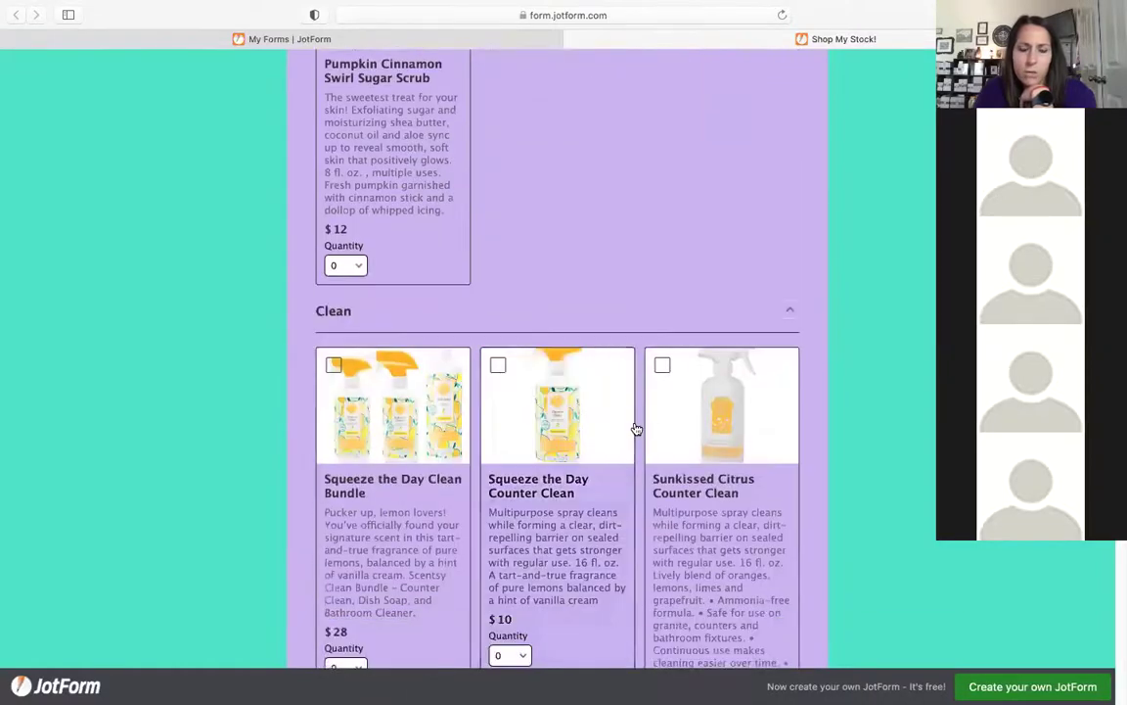
{"action": "scroll", "coordinate": [632, 431], "scroll_direction": "down", "scroll_amount": 3}
{"action": "scroll", "coordinate": [628, 428], "scroll_direction": "down", "scroll_amount": 2}
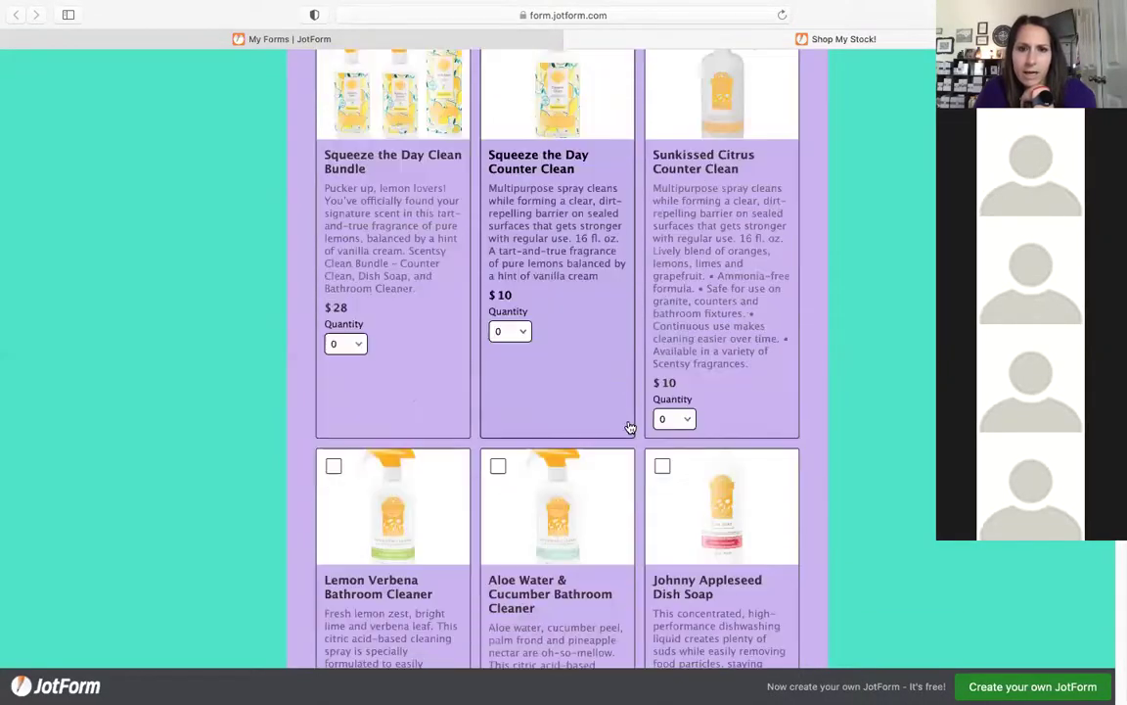
{"action": "left_click", "coordinate": [354, 348]}
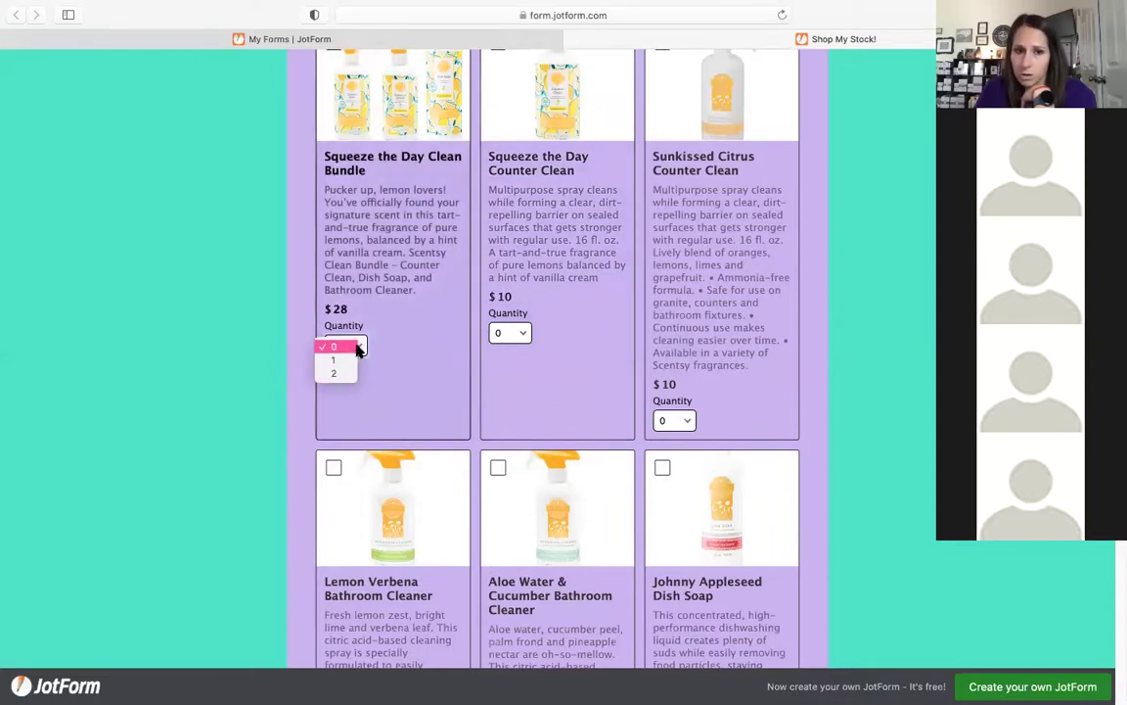
{"action": "left_click", "coordinate": [423, 331]}
- Look through the remaining Clean and Pets products and activate the coupon code field below them
{"action": "scroll", "coordinate": [629, 383], "scroll_direction": "down", "scroll_amount": 4}
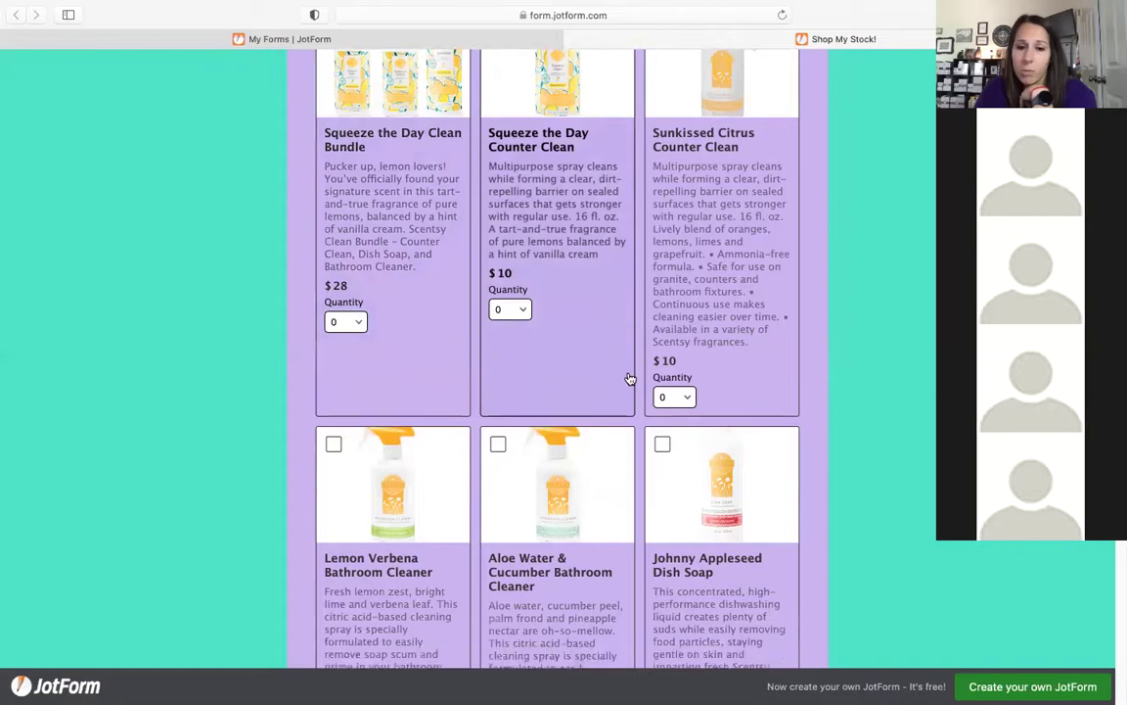
{"action": "scroll", "coordinate": [686, 477], "scroll_direction": "down", "scroll_amount": 6}
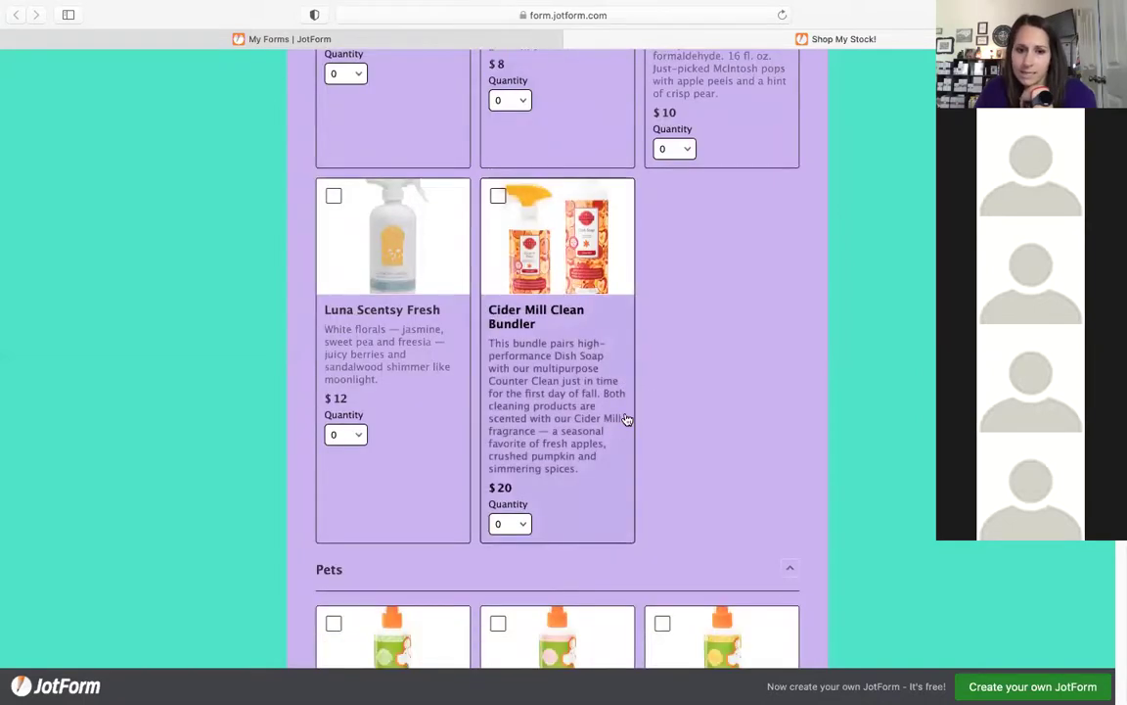
{"action": "scroll", "coordinate": [629, 416], "scroll_direction": "down", "scroll_amount": 9}
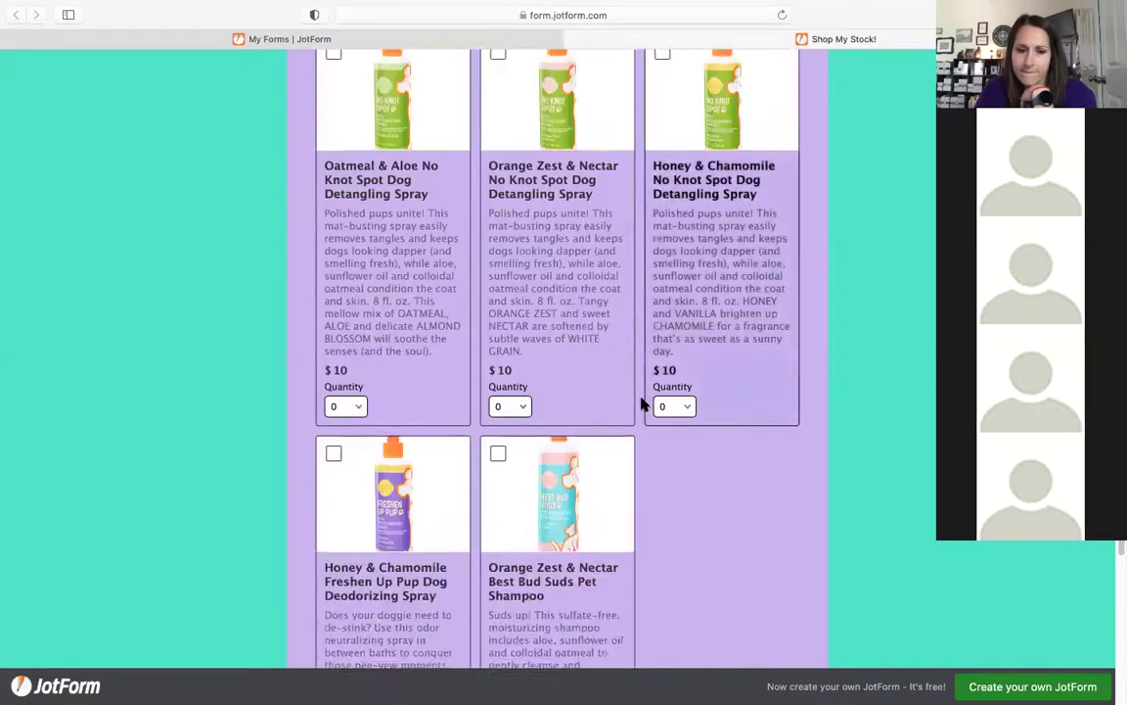
{"action": "scroll", "coordinate": [676, 419], "scroll_direction": "down", "scroll_amount": 3}
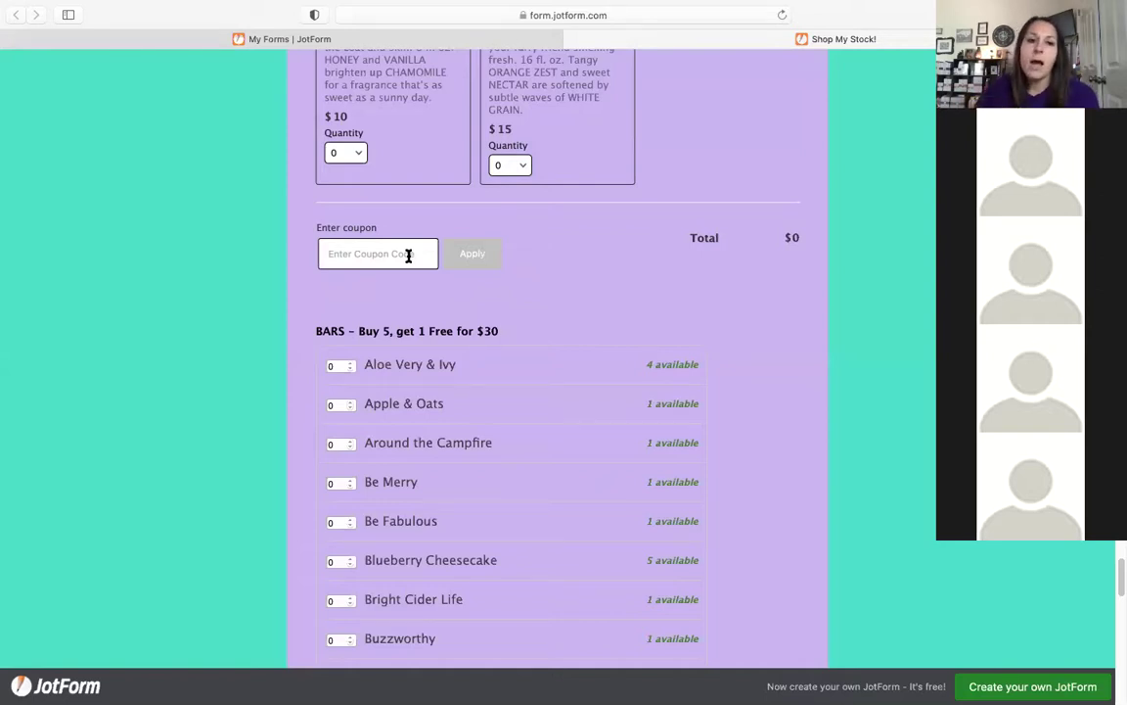
{"action": "left_click", "coordinate": [347, 255]}
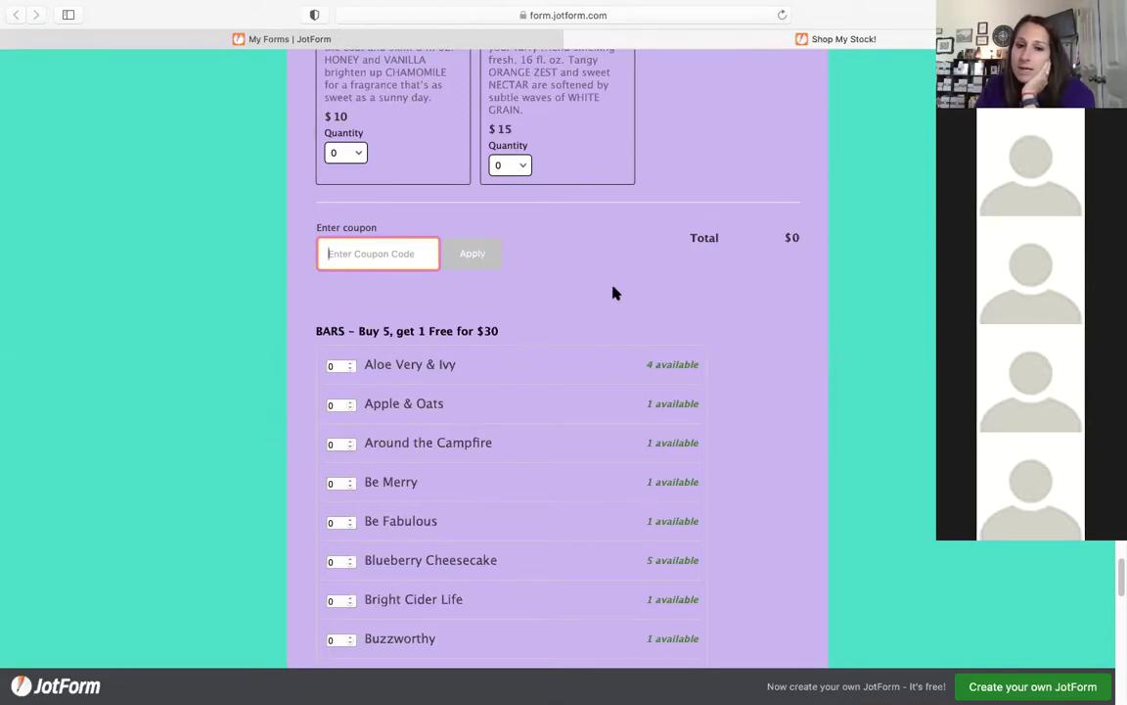
- In the Buy 5, get 1 Free bars list, set the Aloe Very & Ivy quantity to 4 and try raising the Apple & Oats quantity
{"action": "scroll", "coordinate": [615, 293], "scroll_direction": "down", "scroll_amount": 1}
{"action": "scroll", "coordinate": [614, 293], "scroll_direction": "down", "scroll_amount": 4}
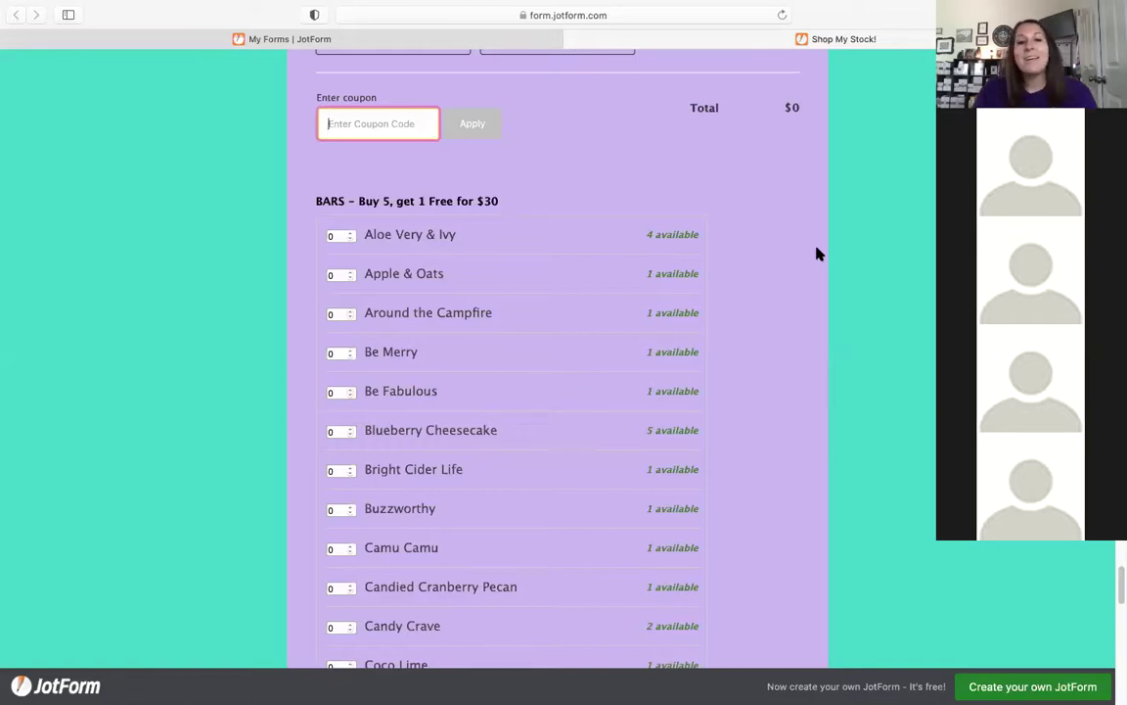
{"action": "scroll", "coordinate": [823, 255], "scroll_direction": "up", "scroll_amount": 10}
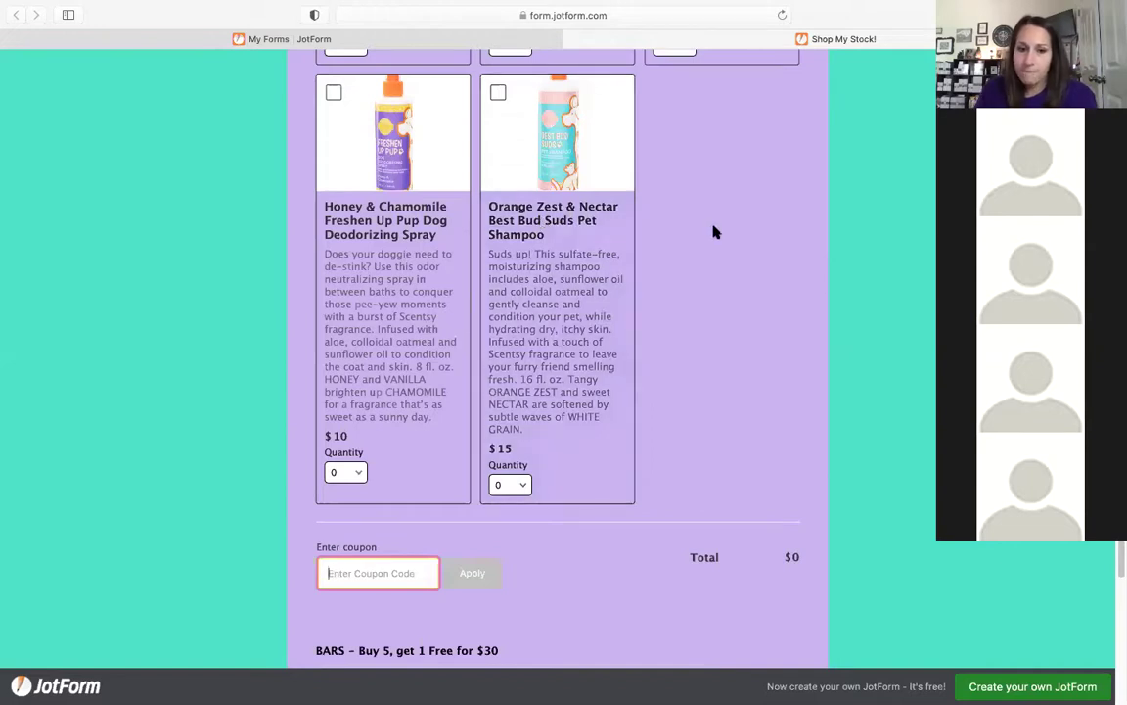
{"action": "scroll", "coordinate": [715, 232], "scroll_direction": "down", "scroll_amount": 1}
{"action": "scroll", "coordinate": [729, 274], "scroll_direction": "down", "scroll_amount": 7}
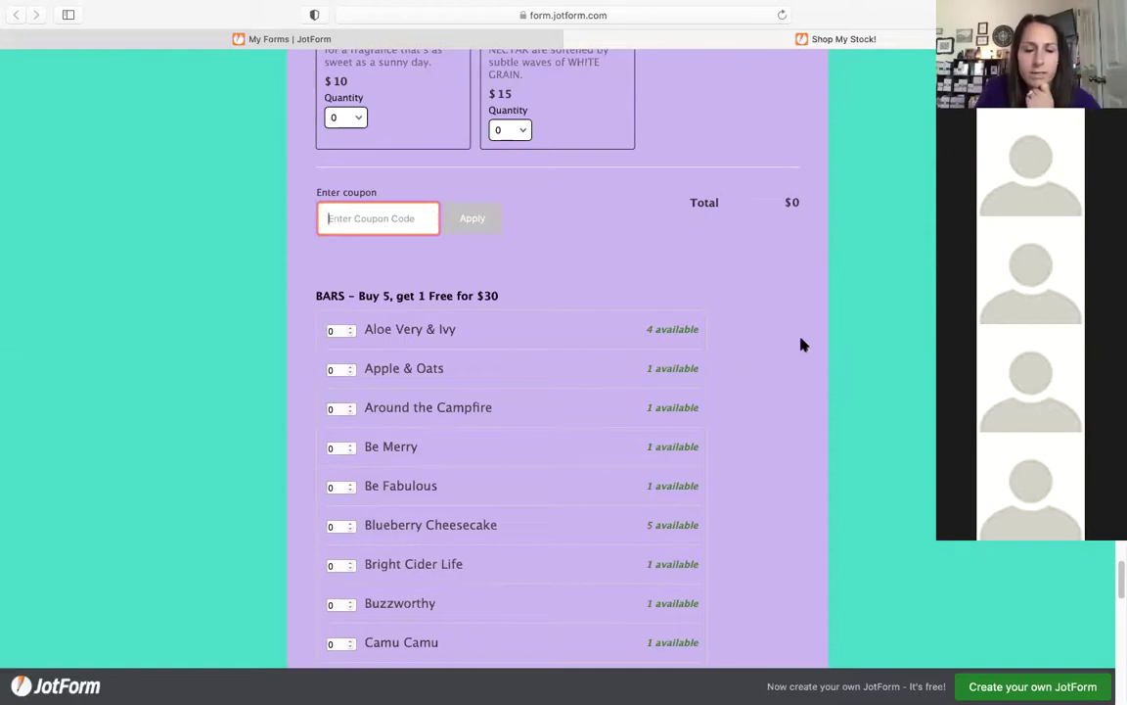
{"action": "scroll", "coordinate": [815, 332], "scroll_direction": "down", "scroll_amount": 3}
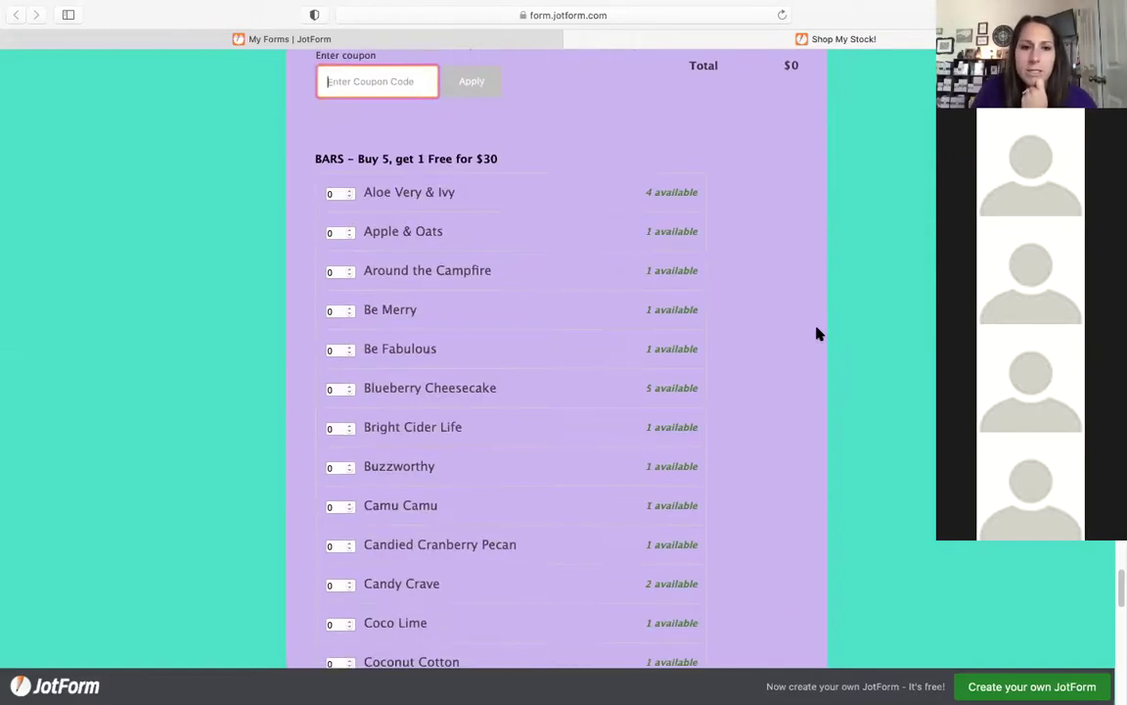
{"action": "left_click", "coordinate": [352, 207]}
{"action": "left_click", "coordinate": [351, 203]}
{"action": "left_click", "coordinate": [352, 203]}
{"action": "left_click", "coordinate": [351, 203]}
{"action": "left_click", "coordinate": [351, 202]}
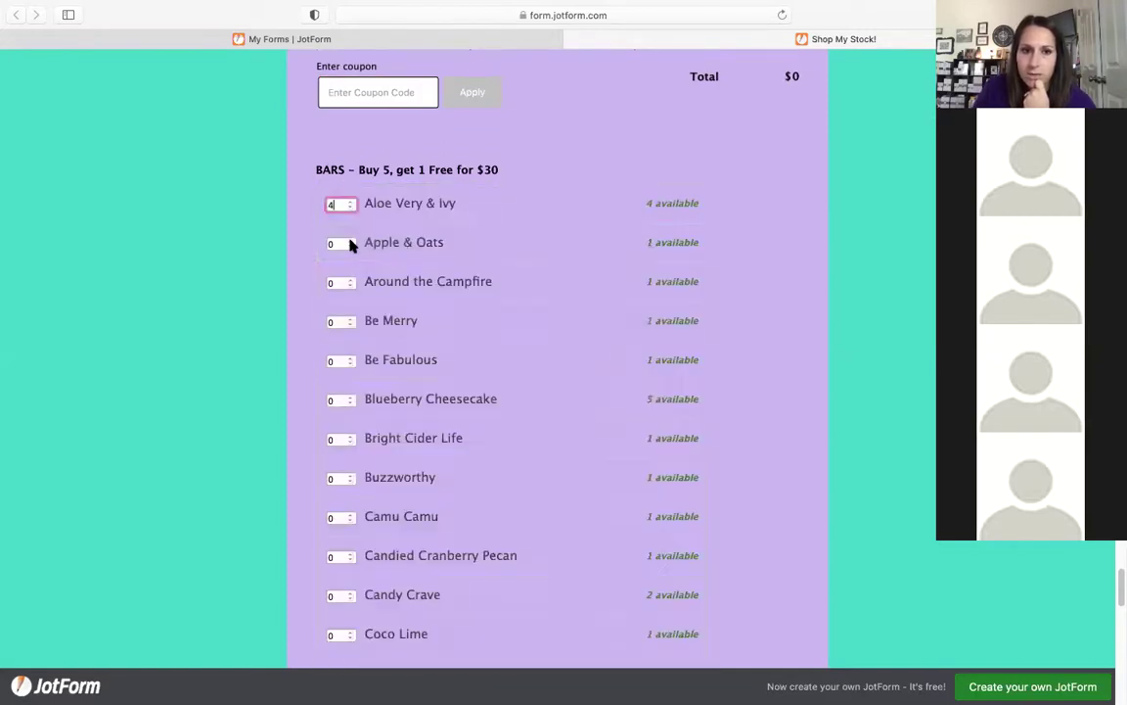
{"action": "left_click", "coordinate": [351, 239]}
- Look through the remaining bars and the Licensed Bars list, and go on to the form's second page
{"action": "scroll", "coordinate": [773, 274], "scroll_direction": "down", "scroll_amount": 2}
{"action": "scroll", "coordinate": [773, 274], "scroll_direction": "down", "scroll_amount": 15}
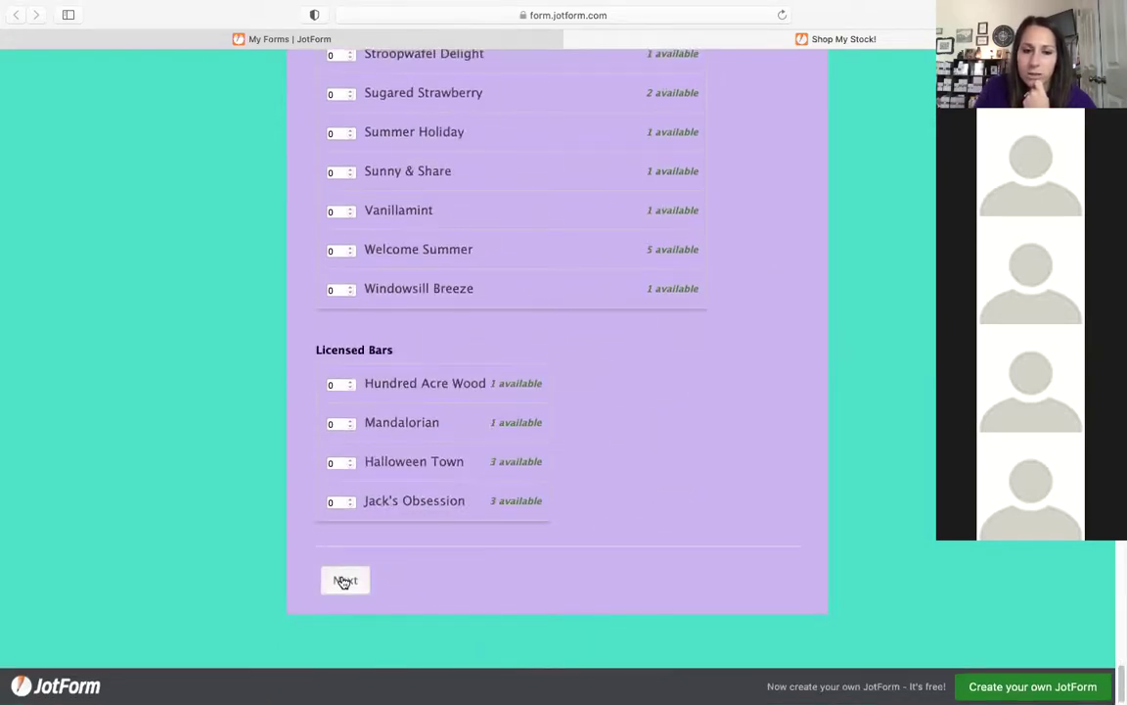
{"action": "left_click", "coordinate": [340, 588]}
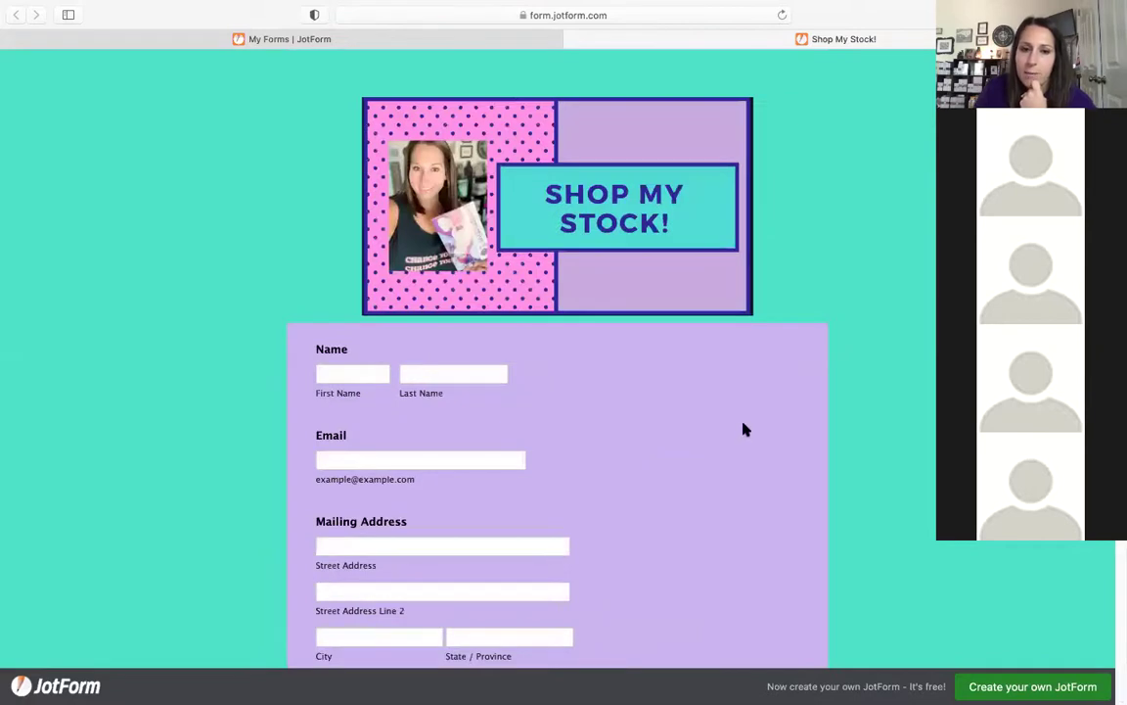
- Examine the name, email, mailing address and phone number fields on the customer details page, activating the phone number field
{"action": "scroll", "coordinate": [744, 429], "scroll_direction": "down", "scroll_amount": 3}
{"action": "scroll", "coordinate": [744, 429], "scroll_direction": "down", "scroll_amount": 1}
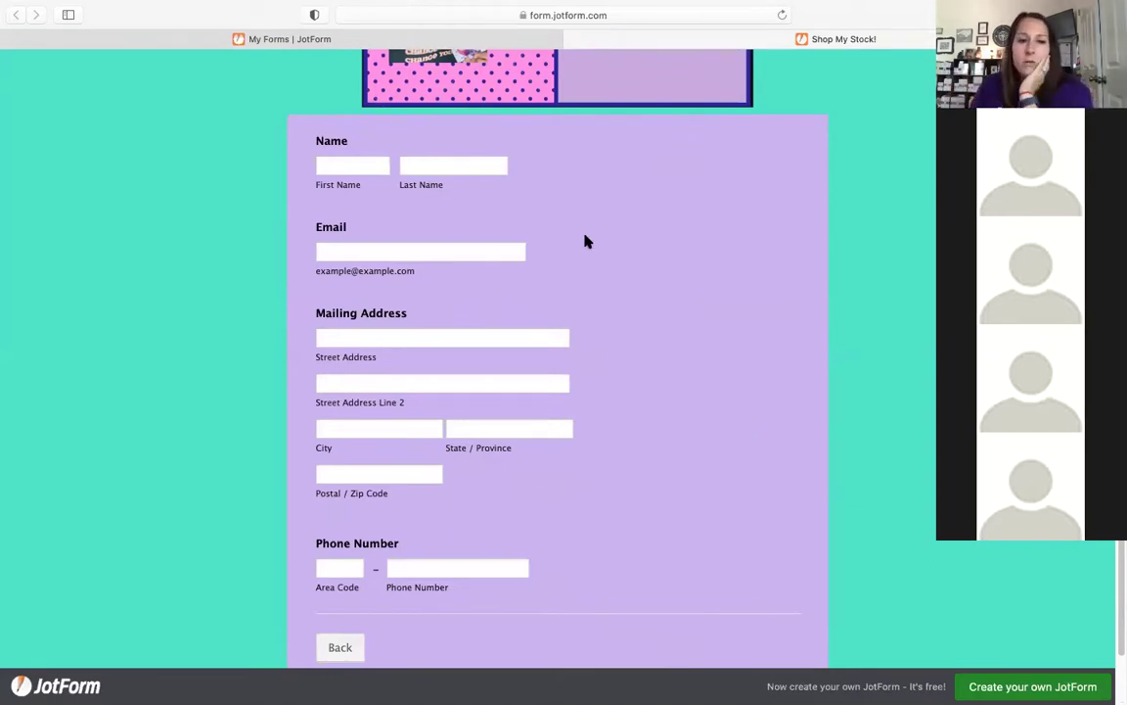
{"action": "scroll", "coordinate": [565, 311], "scroll_direction": "down", "scroll_amount": 2}
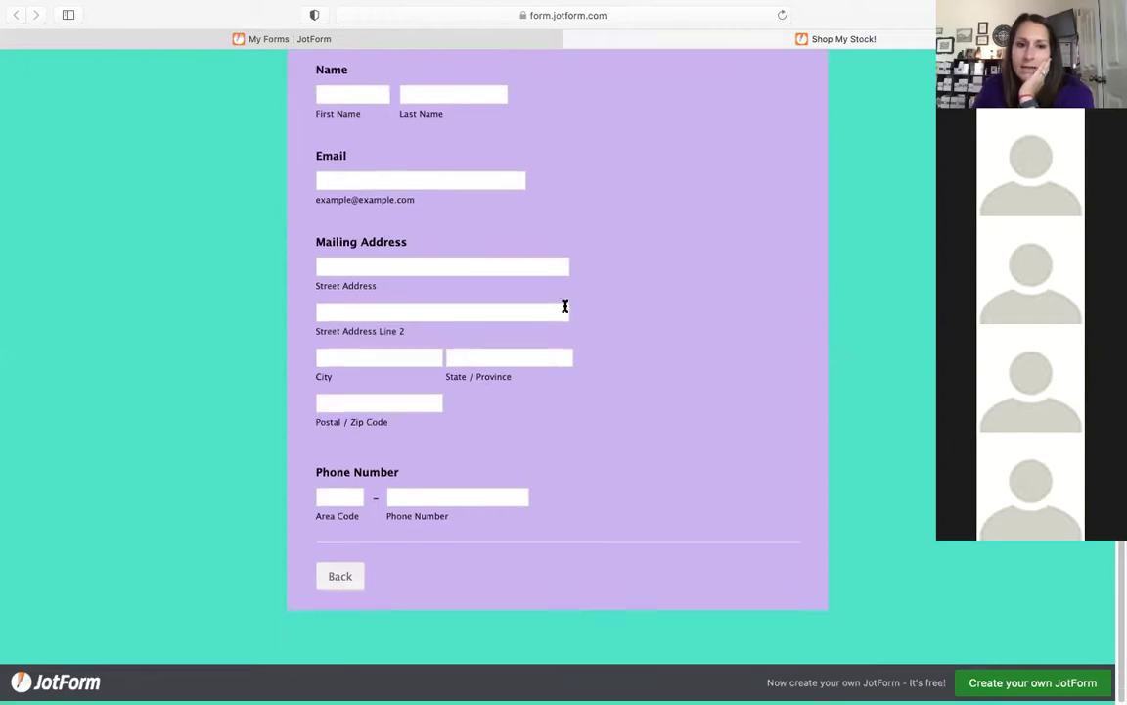
{"action": "left_click", "coordinate": [451, 499]}
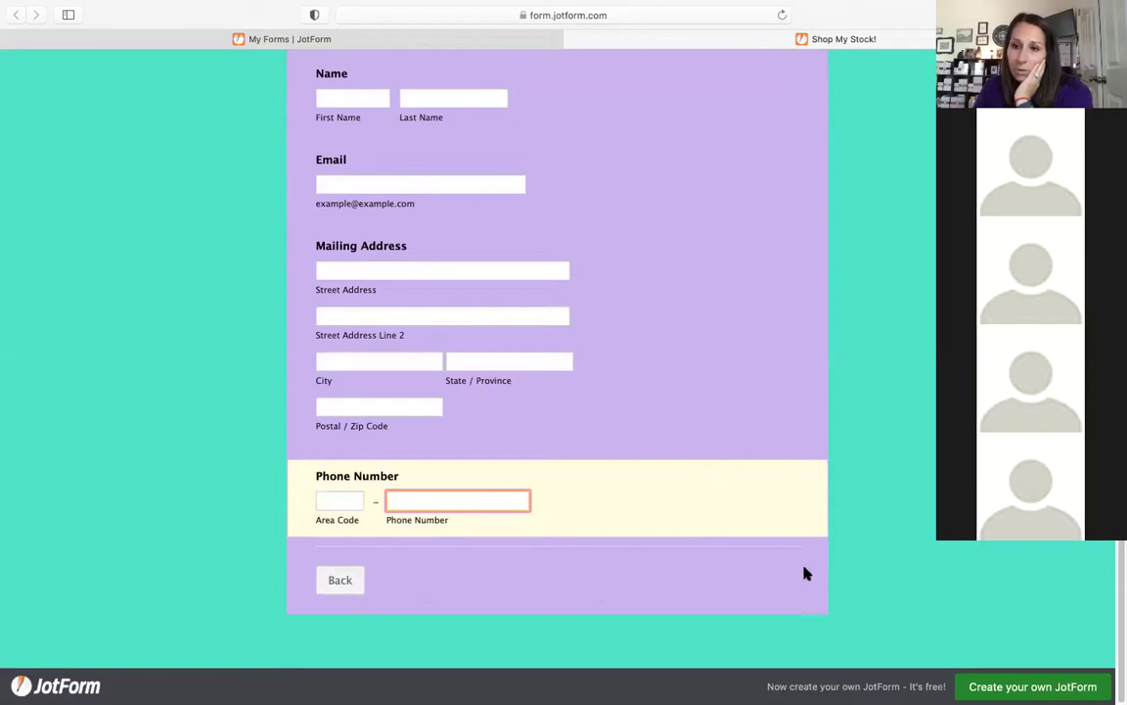
{"action": "left_click", "coordinate": [754, 584]}
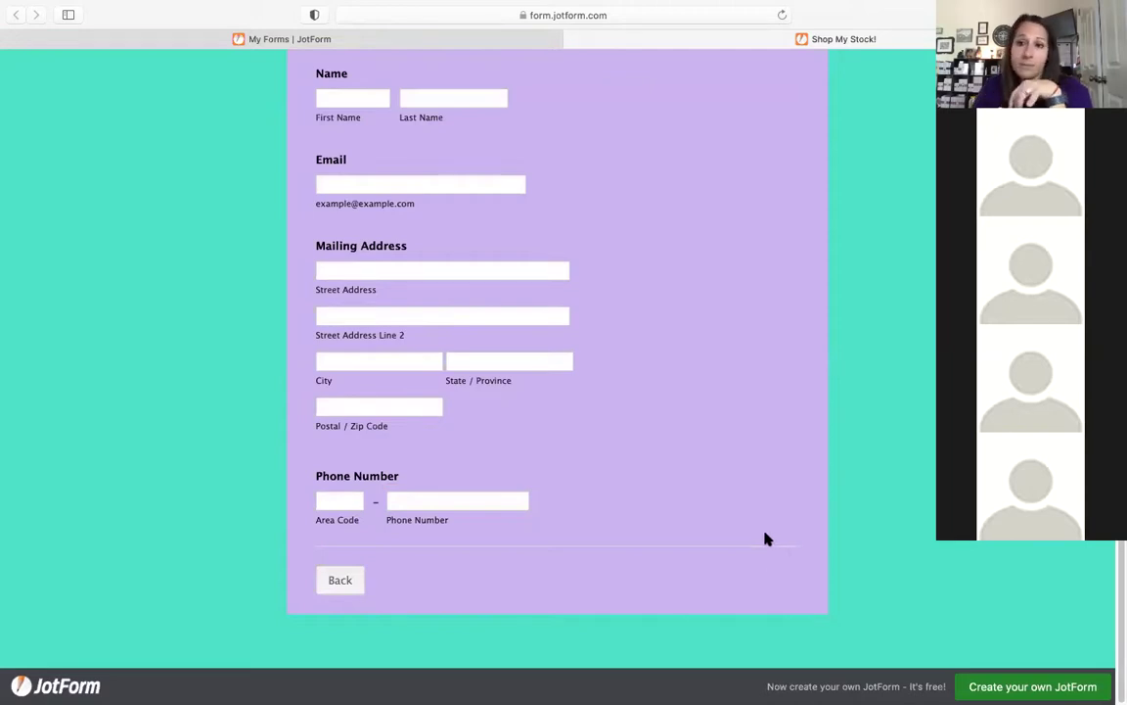
{"action": "scroll", "coordinate": [777, 486], "scroll_direction": "up", "scroll_amount": 5}
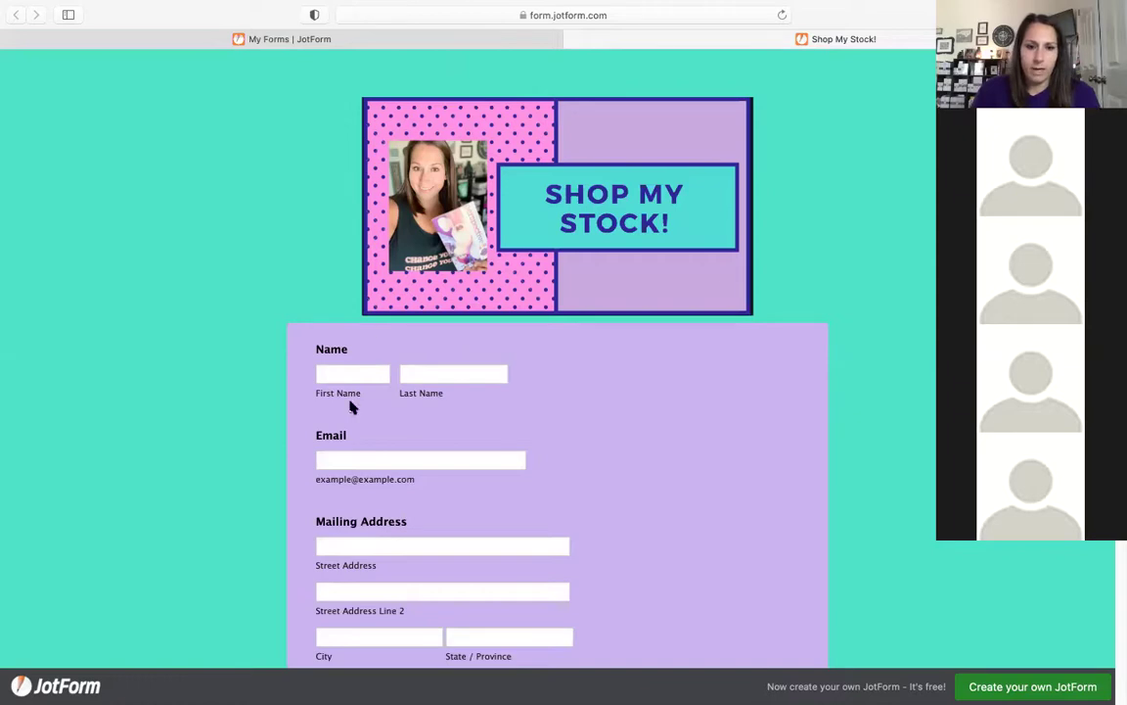
- Return to the My Forms overview and create a new blank form from scratch
{"action": "left_click", "coordinate": [436, 40]}
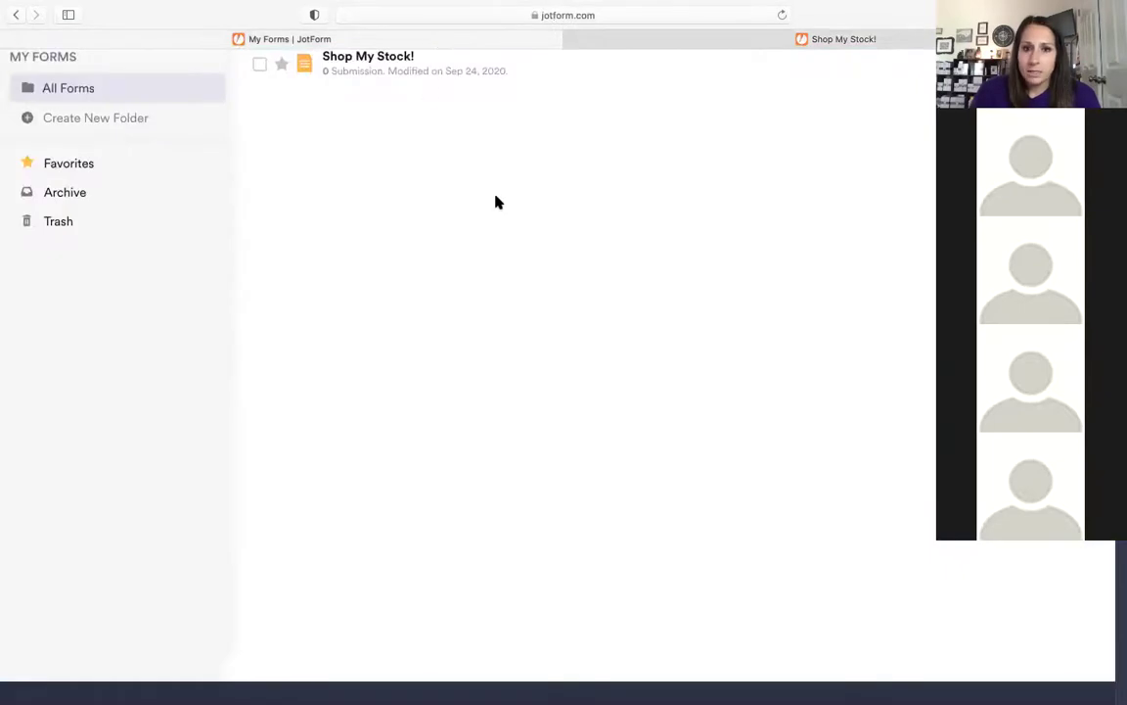
{"action": "scroll", "coordinate": [499, 202], "scroll_direction": "up", "scroll_amount": 3}
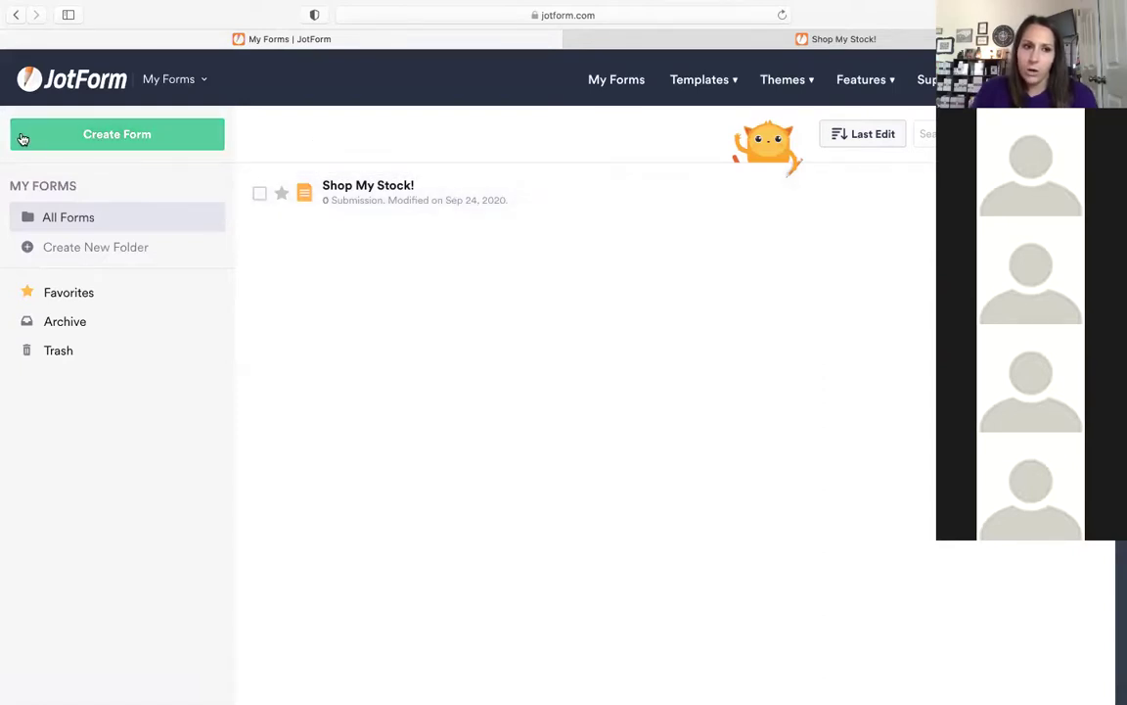
{"action": "left_click", "coordinate": [119, 137]}
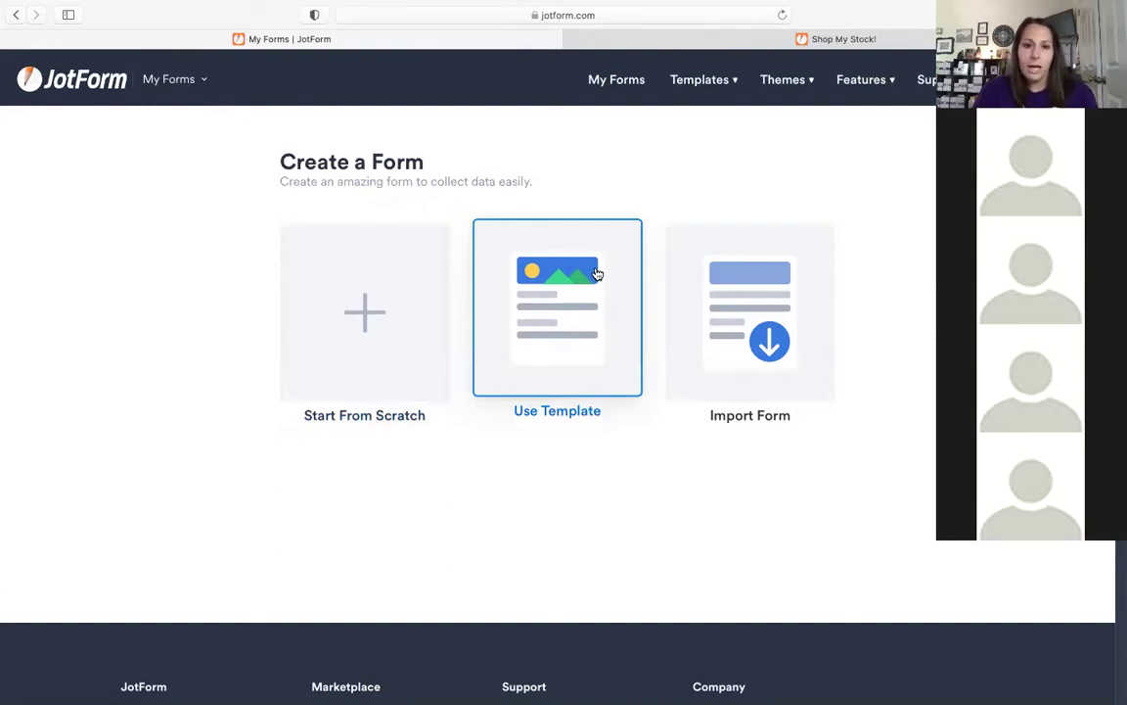
{"action": "left_click", "coordinate": [389, 295]}
{"action": "left_click", "coordinate": [389, 294]}
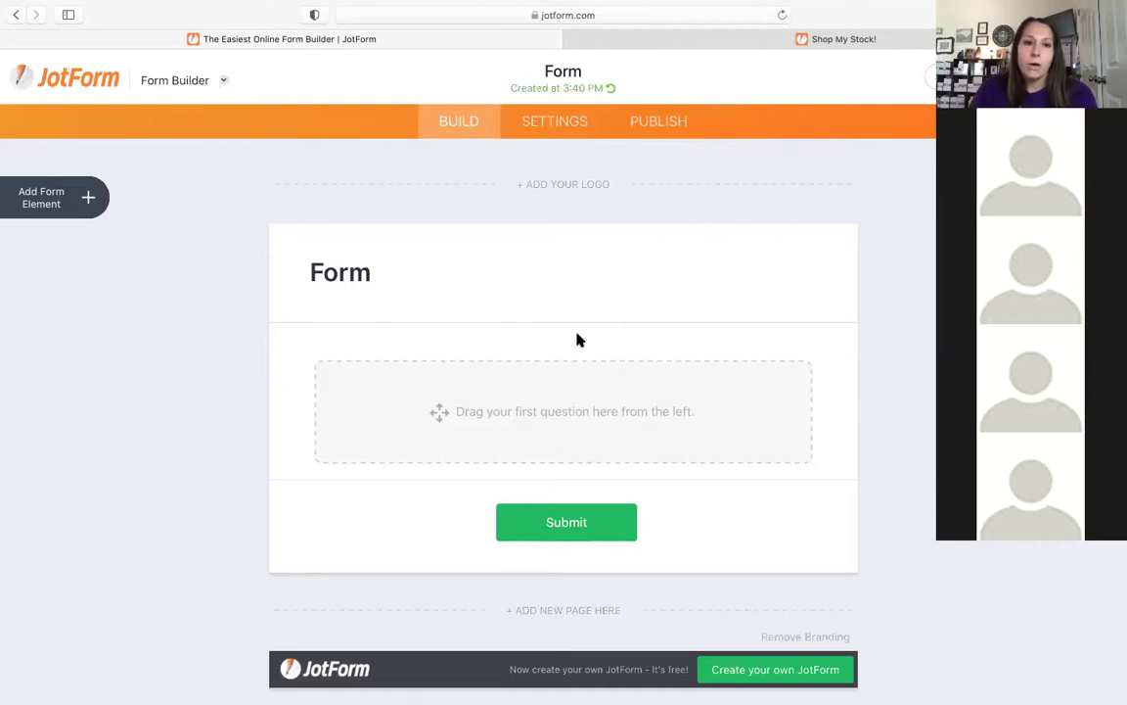
- Leave the blank form and open the Shop My Stock! form for editing in the form builder
{"action": "left_click", "coordinate": [87, 76]}
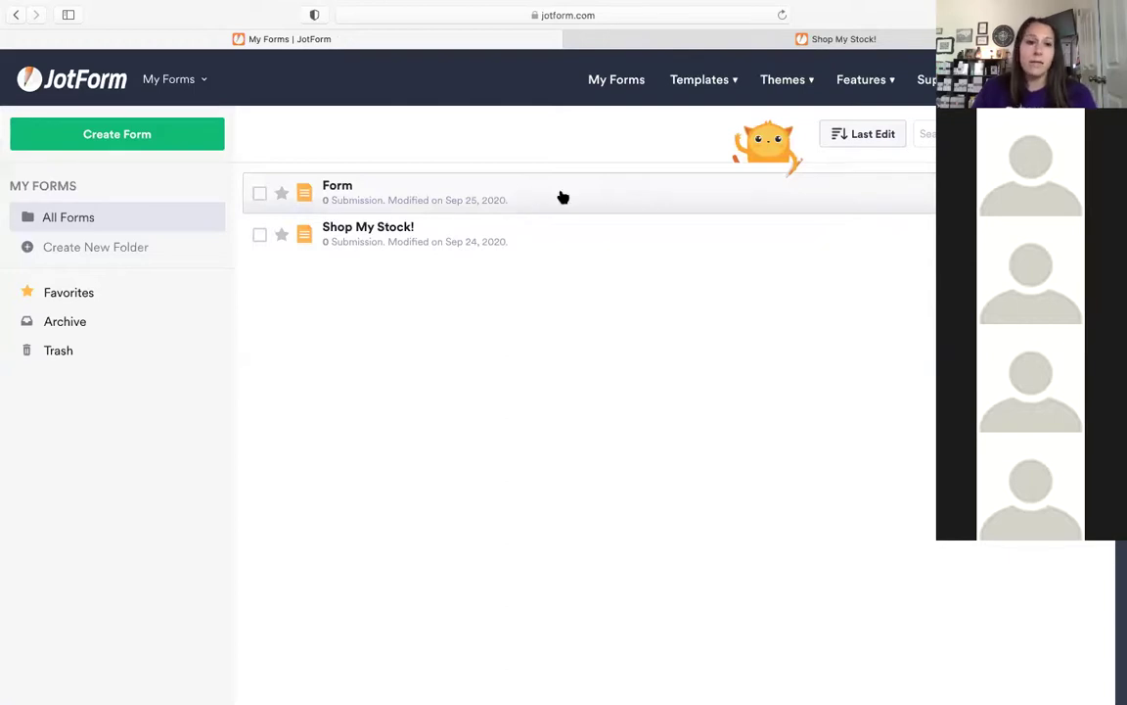
{"action": "left_click", "coordinate": [957, 236]}
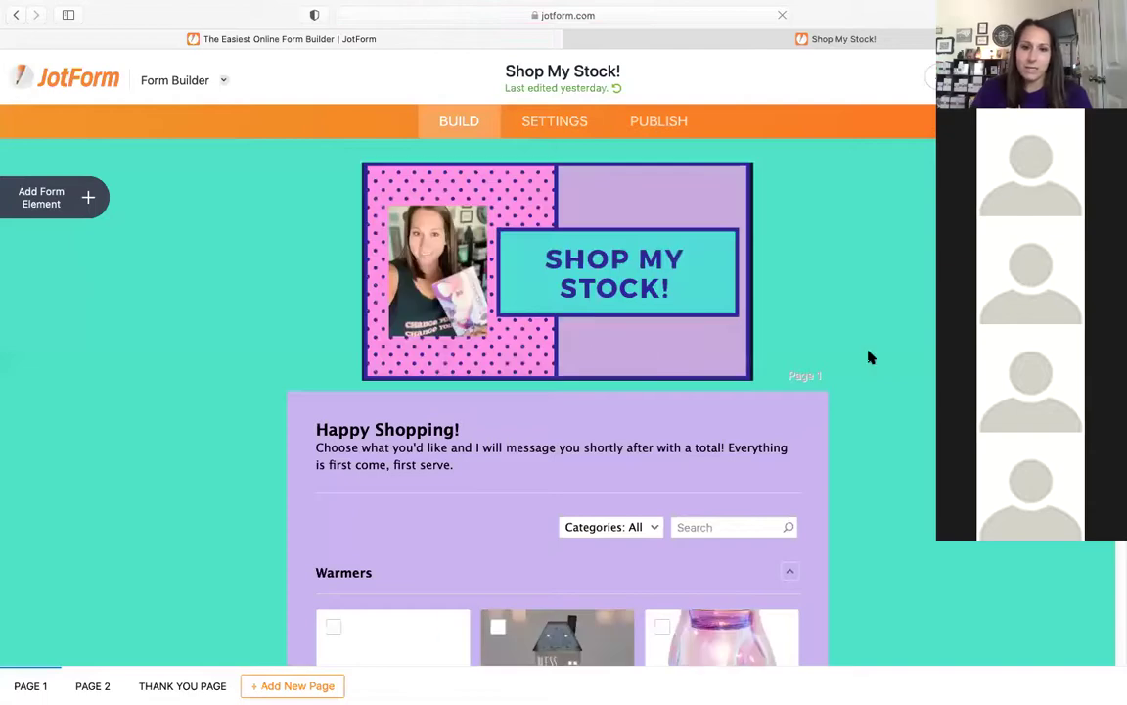
{"action": "scroll", "coordinate": [868, 357], "scroll_direction": "down", "scroll_amount": 5}
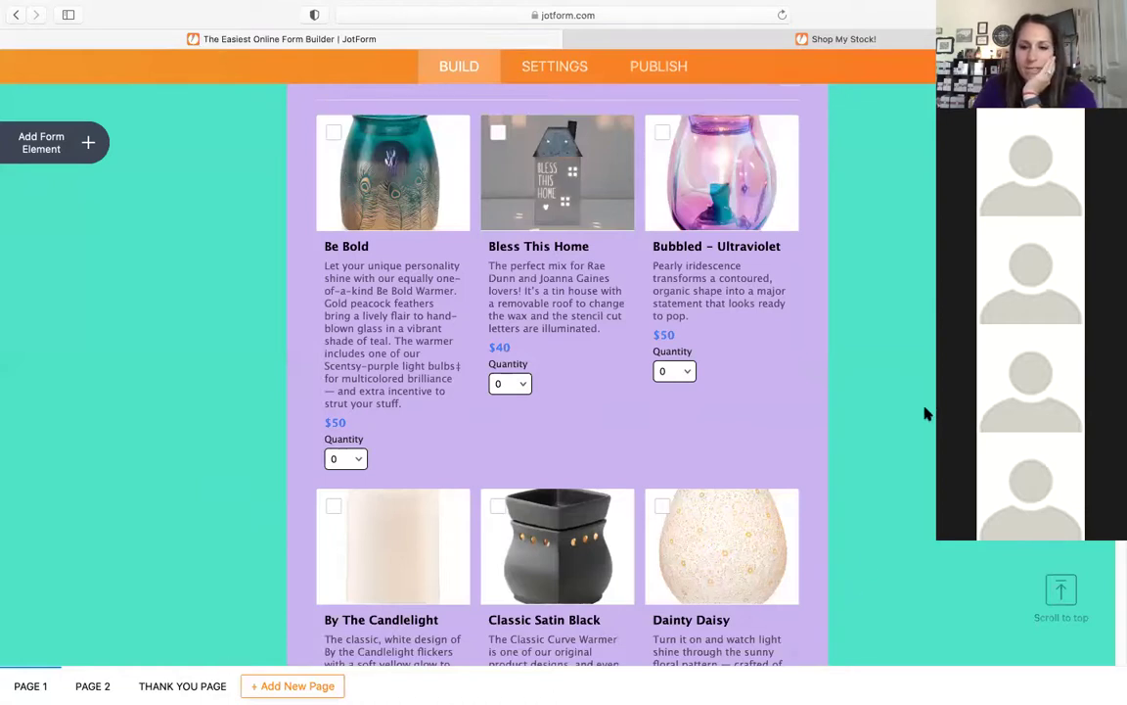
{"action": "scroll", "coordinate": [931, 402], "scroll_direction": "up", "scroll_amount": 5}
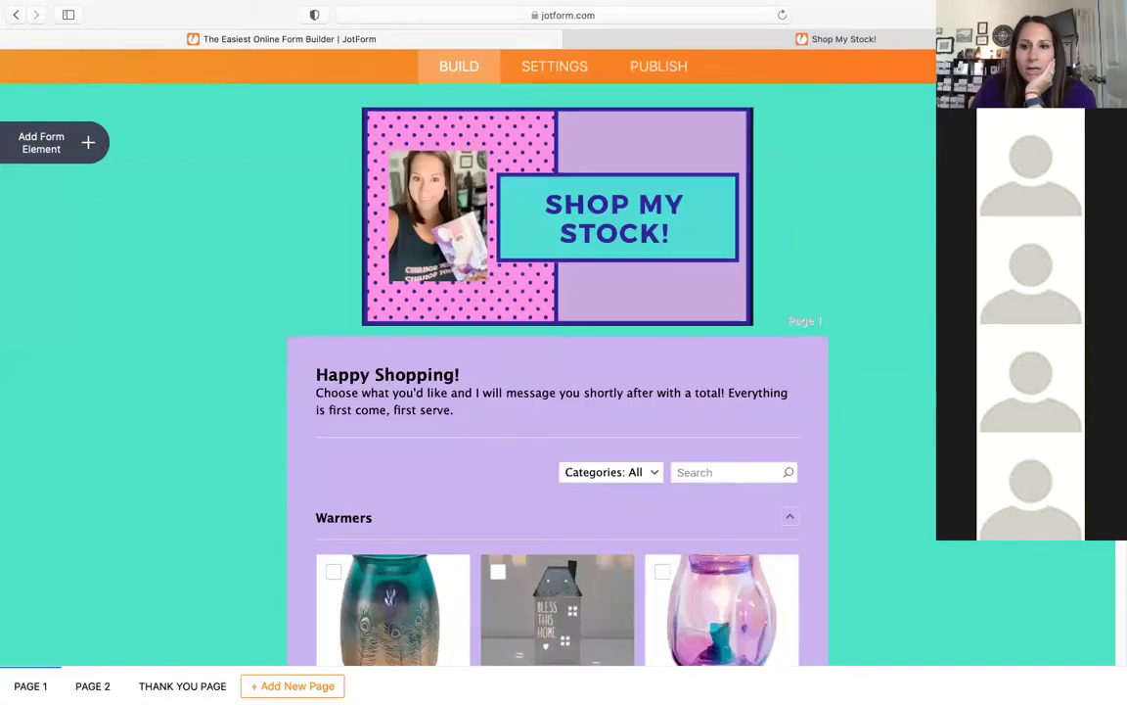
{"action": "scroll", "coordinate": [470, 371], "scroll_direction": "up", "scroll_amount": 2}
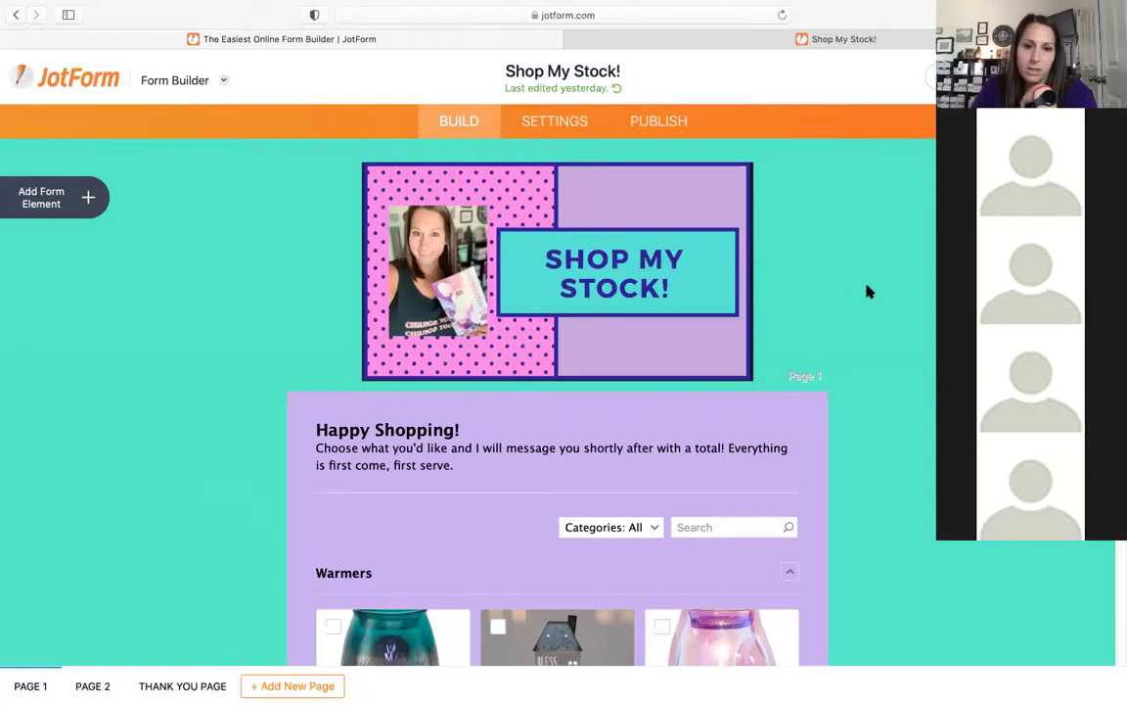
- Browse the product section from Warmers to Kids and open its product list for editing
{"action": "scroll", "coordinate": [883, 291], "scroll_direction": "down", "scroll_amount": 5}
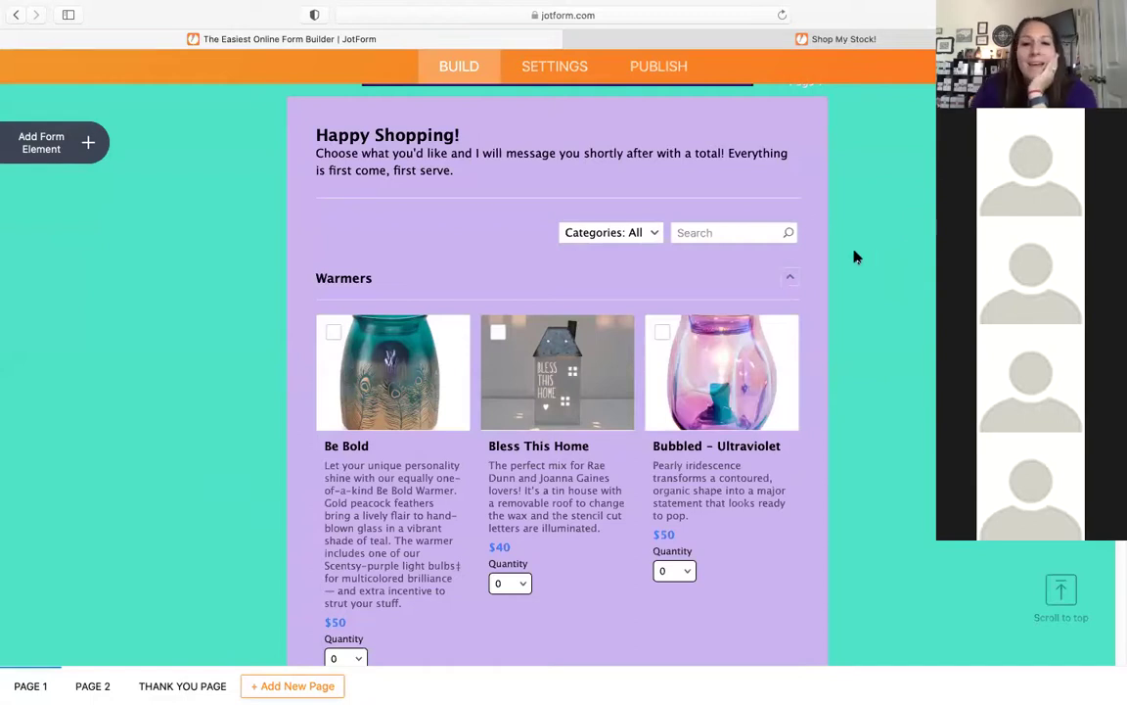
{"action": "scroll", "coordinate": [884, 257], "scroll_direction": "down", "scroll_amount": 6}
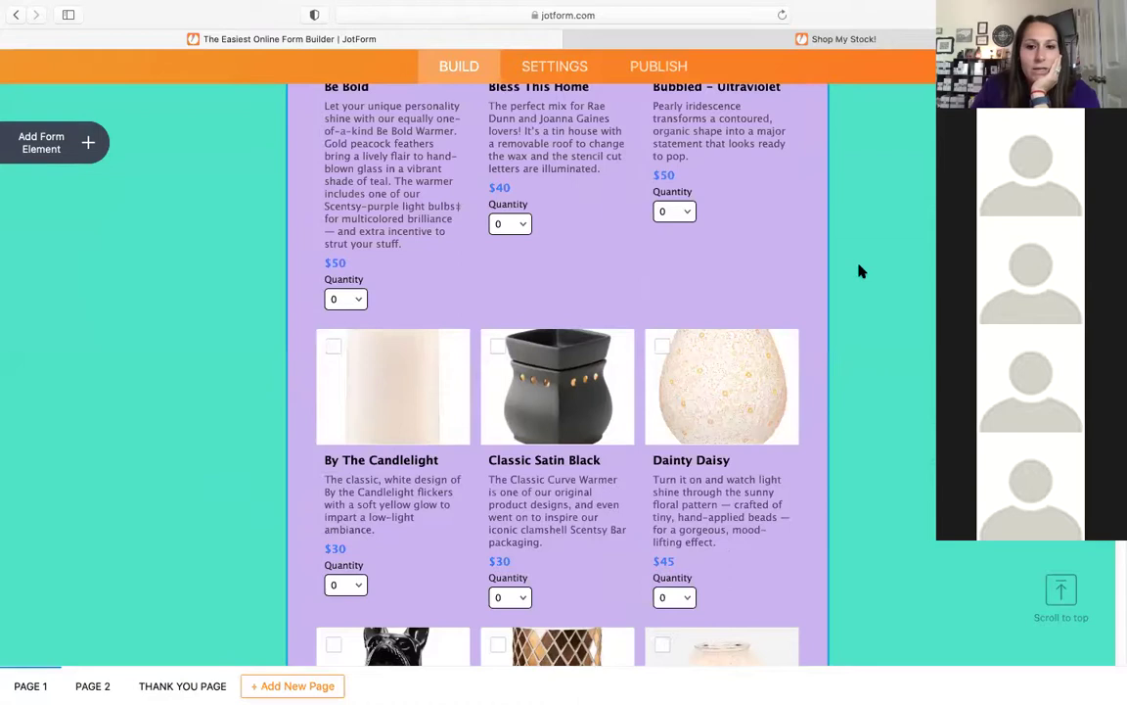
{"action": "scroll", "coordinate": [859, 271], "scroll_direction": "down", "scroll_amount": 13}
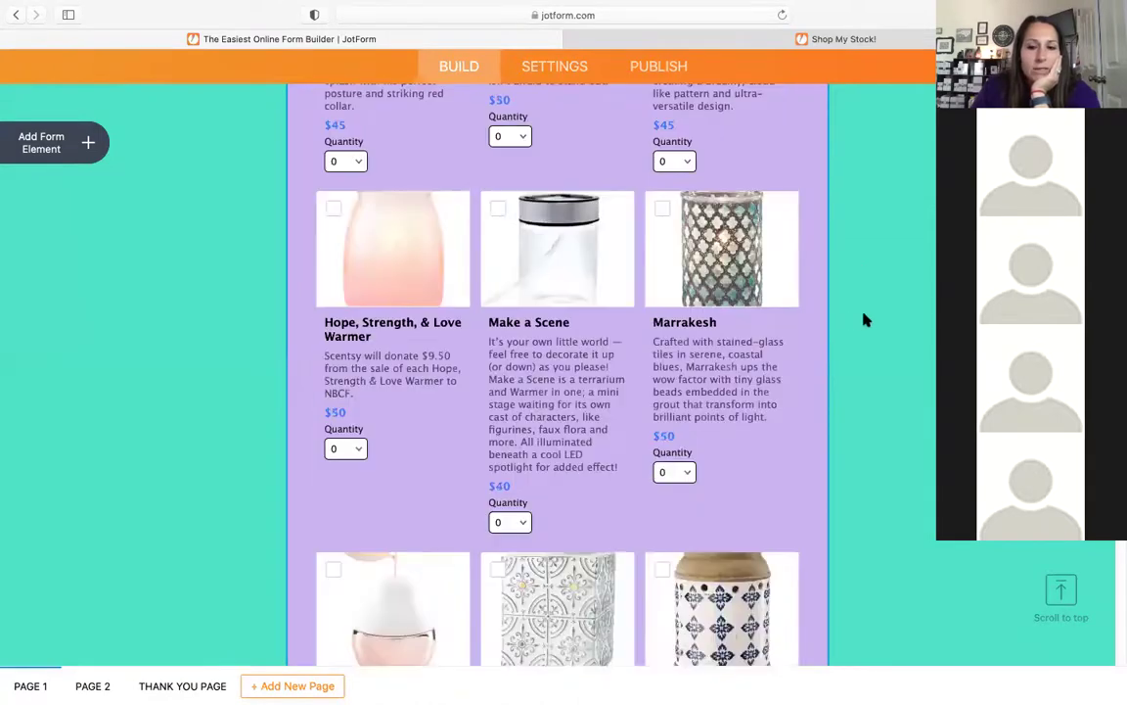
{"action": "scroll", "coordinate": [864, 319], "scroll_direction": "down", "scroll_amount": 20}
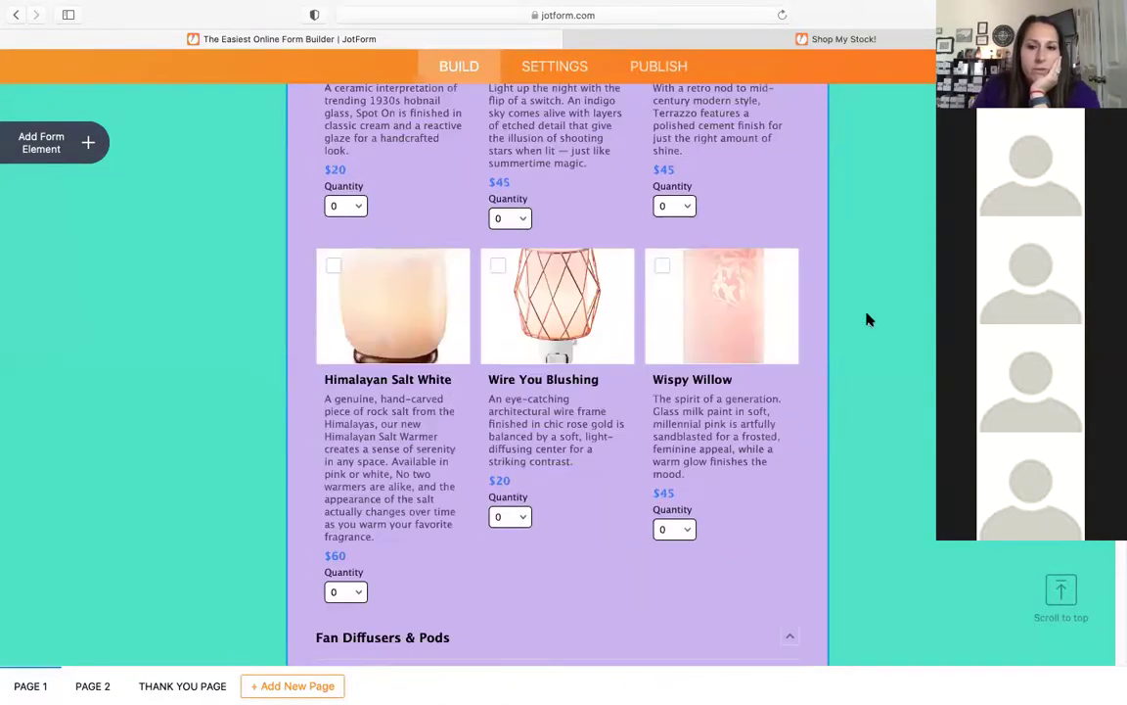
{"action": "scroll", "coordinate": [867, 319], "scroll_direction": "down", "scroll_amount": 18}
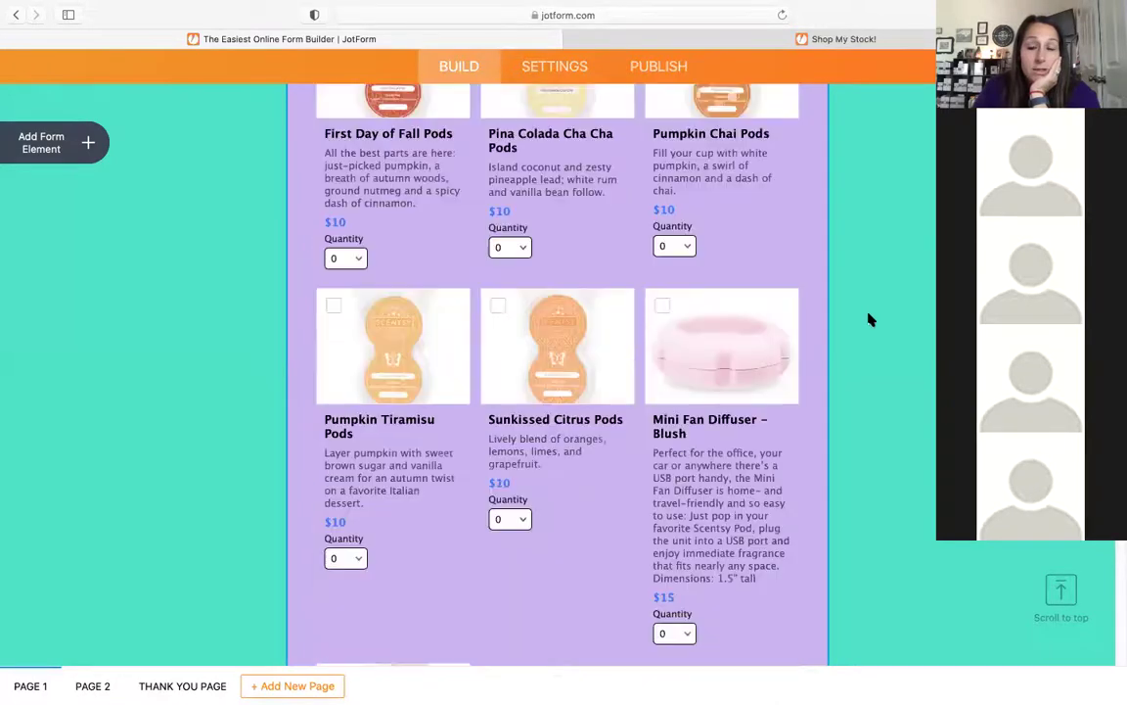
{"action": "scroll", "coordinate": [870, 319], "scroll_direction": "down", "scroll_amount": 17}
{"action": "scroll", "coordinate": [866, 311], "scroll_direction": "up", "scroll_amount": 5}
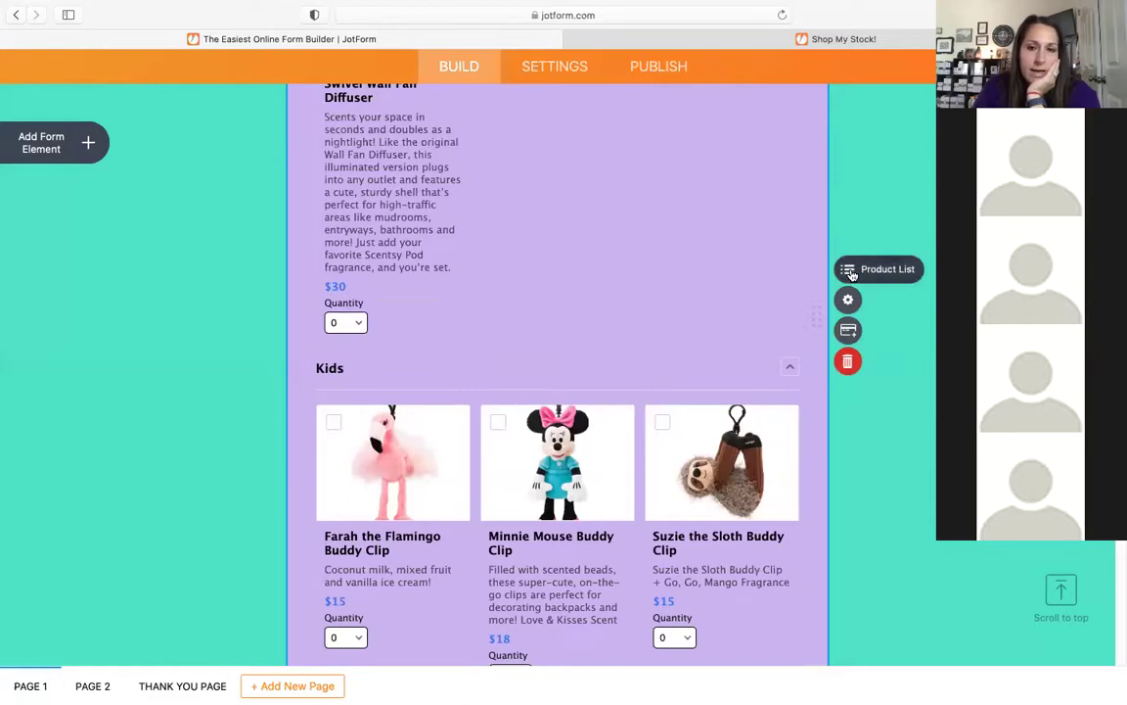
{"action": "left_click", "coordinate": [852, 272]}
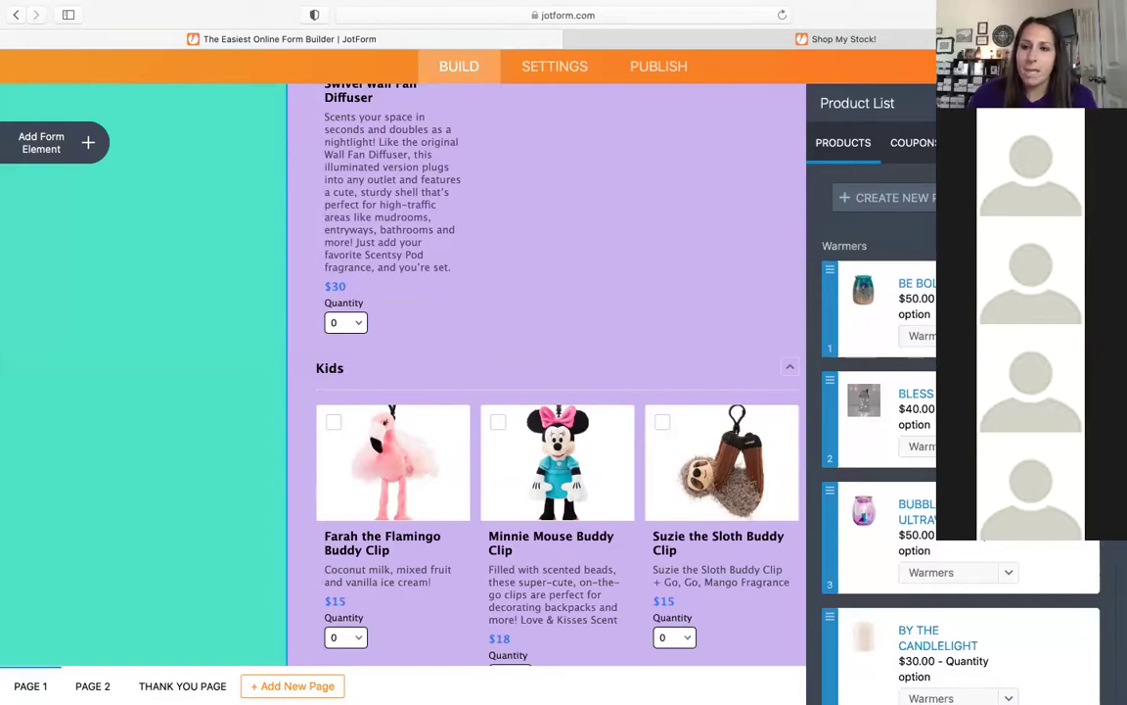
- Create a new product named "Walnut Raisin Muffin" with a price of 8
{"action": "left_click", "coordinate": [906, 202]}
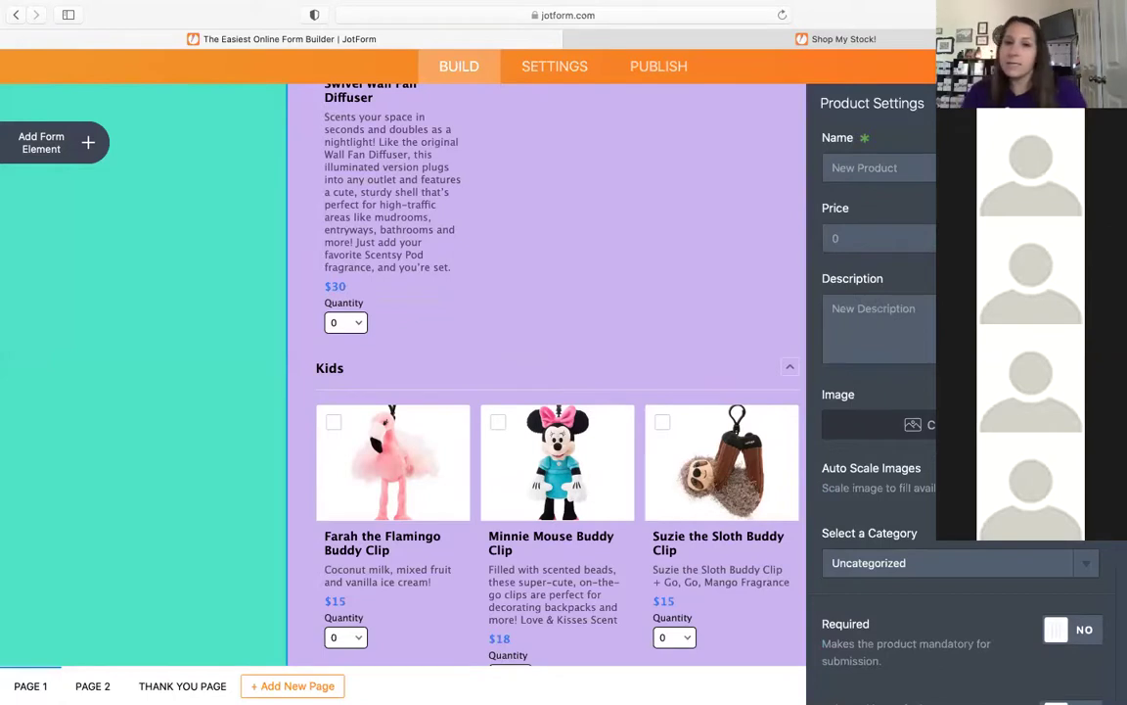
{"action": "type", "text": "Walnut "}
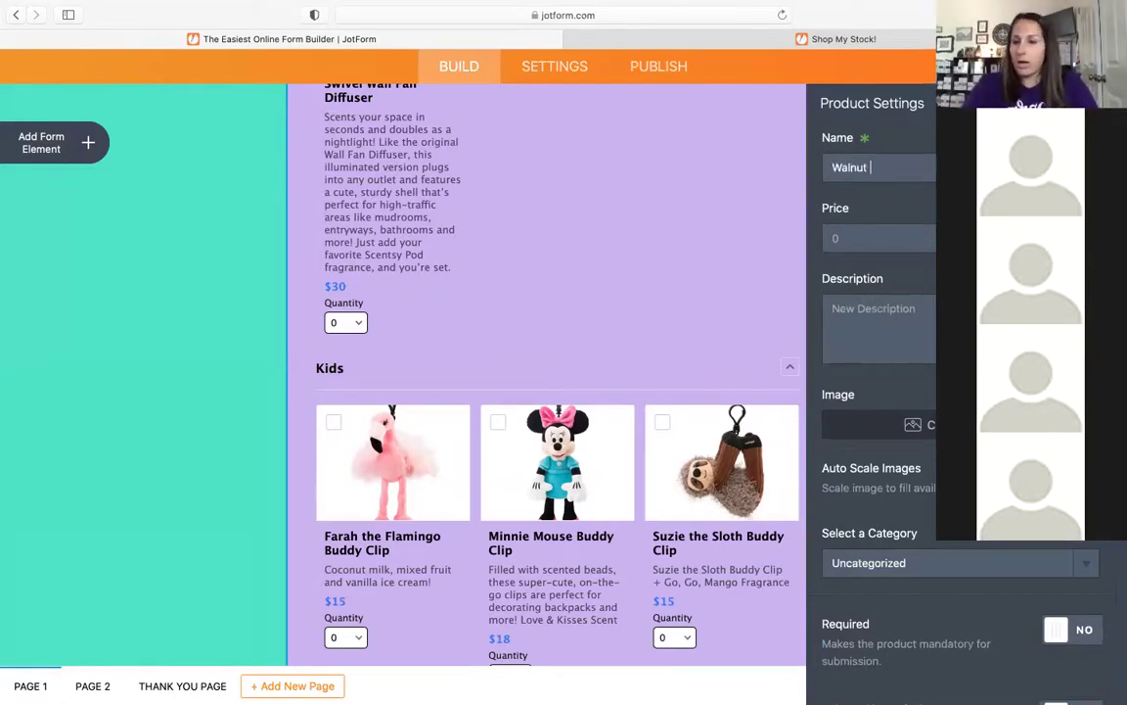
{"action": "type", "text": "Rai"}
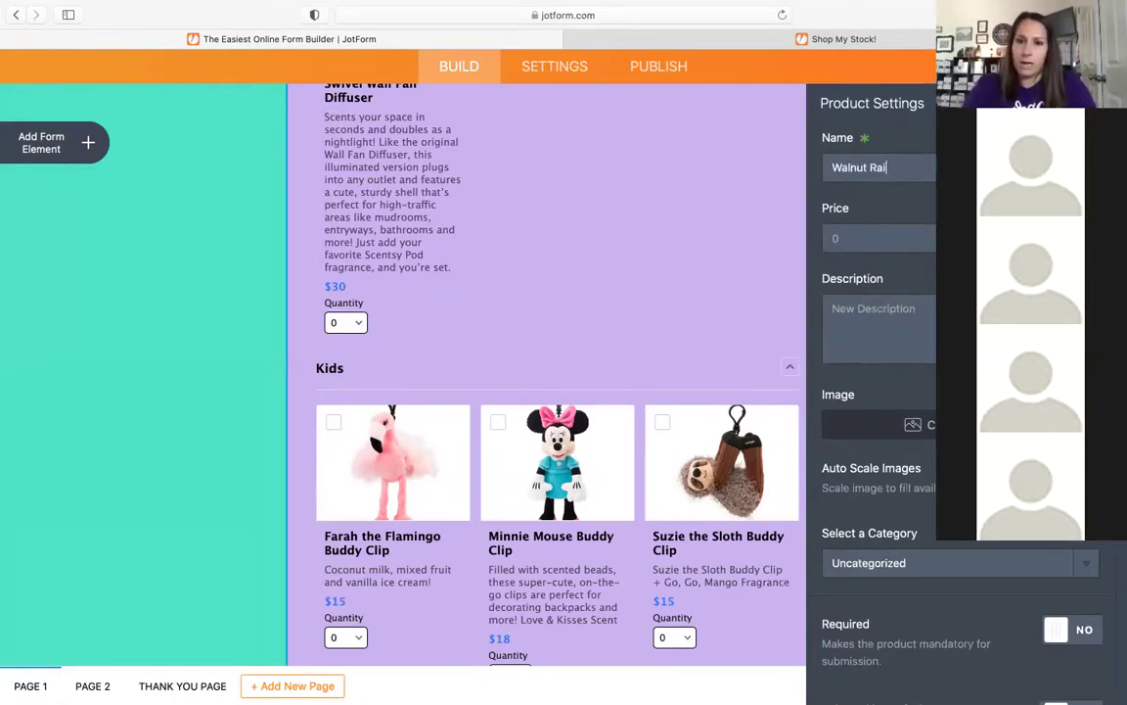
{"action": "type", "text": "sin Muffin"}
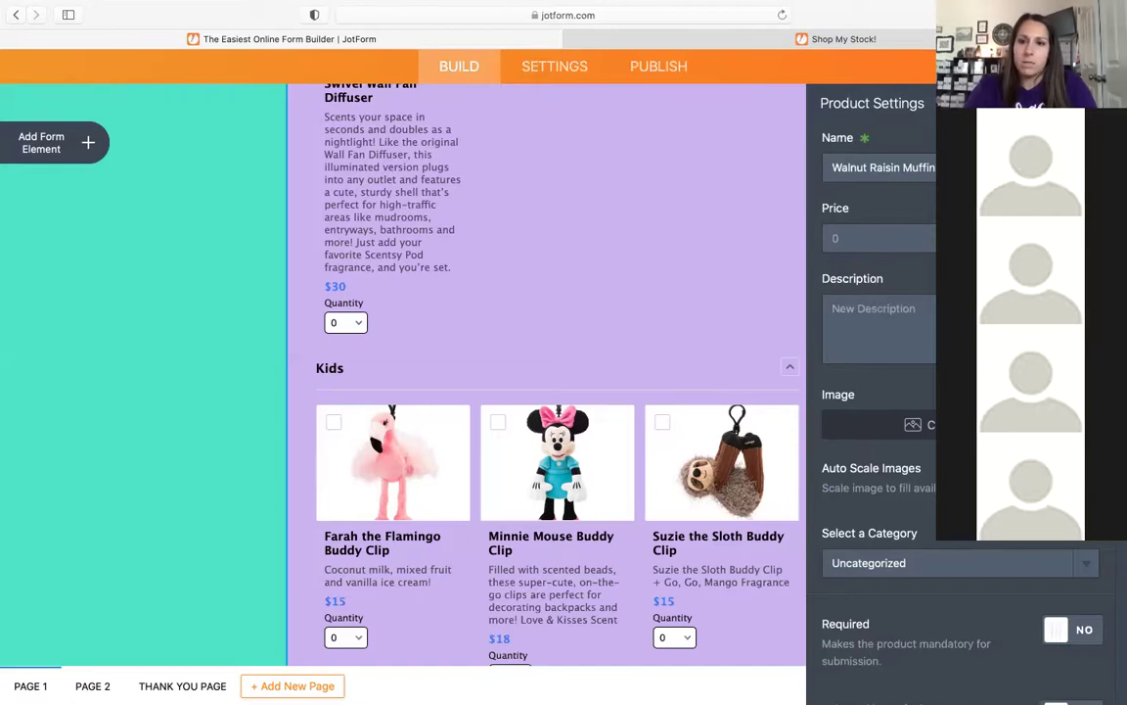
{"action": "left_click", "coordinate": [840, 235]}
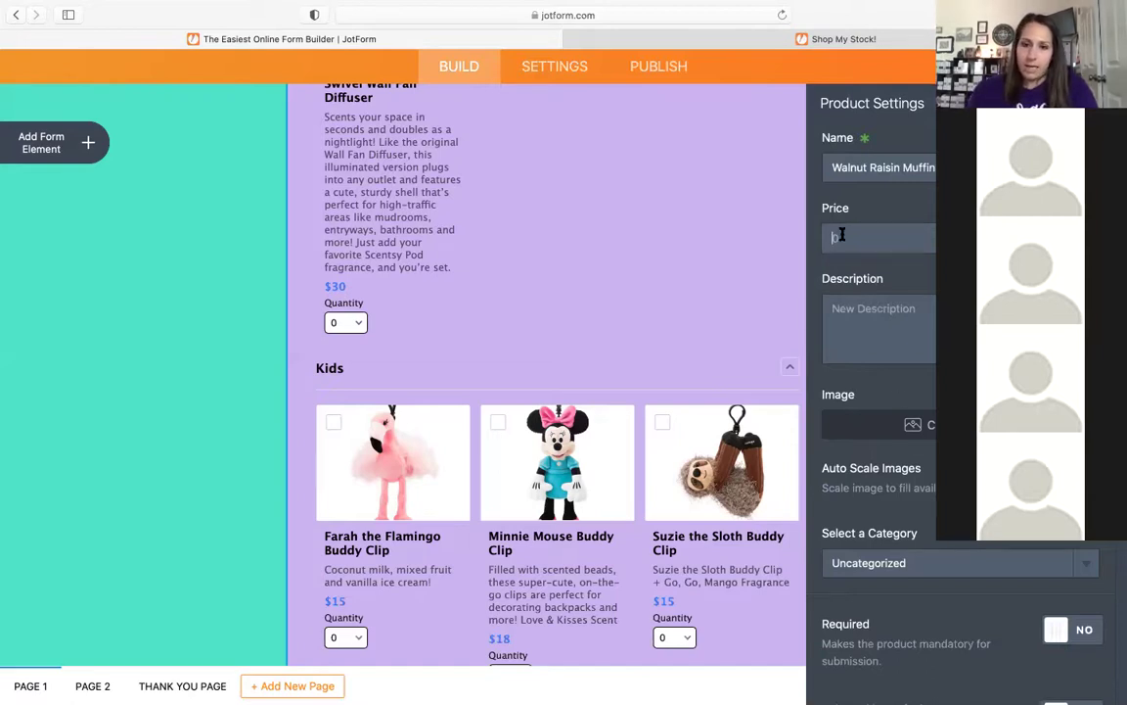
{"action": "type", "text": "8"}
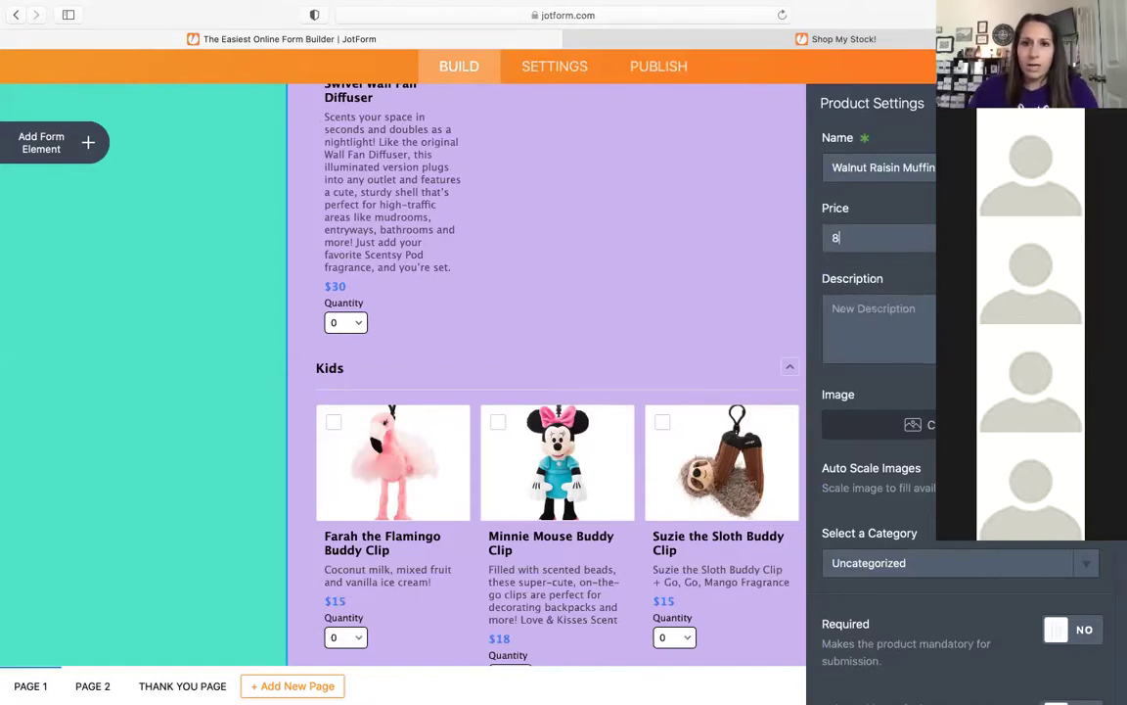
- Search the web in a new browser tab for "walnut raisin muffin room spray"
{"action": "key", "text": "super+t"}
{"action": "type", "text": "wa"}
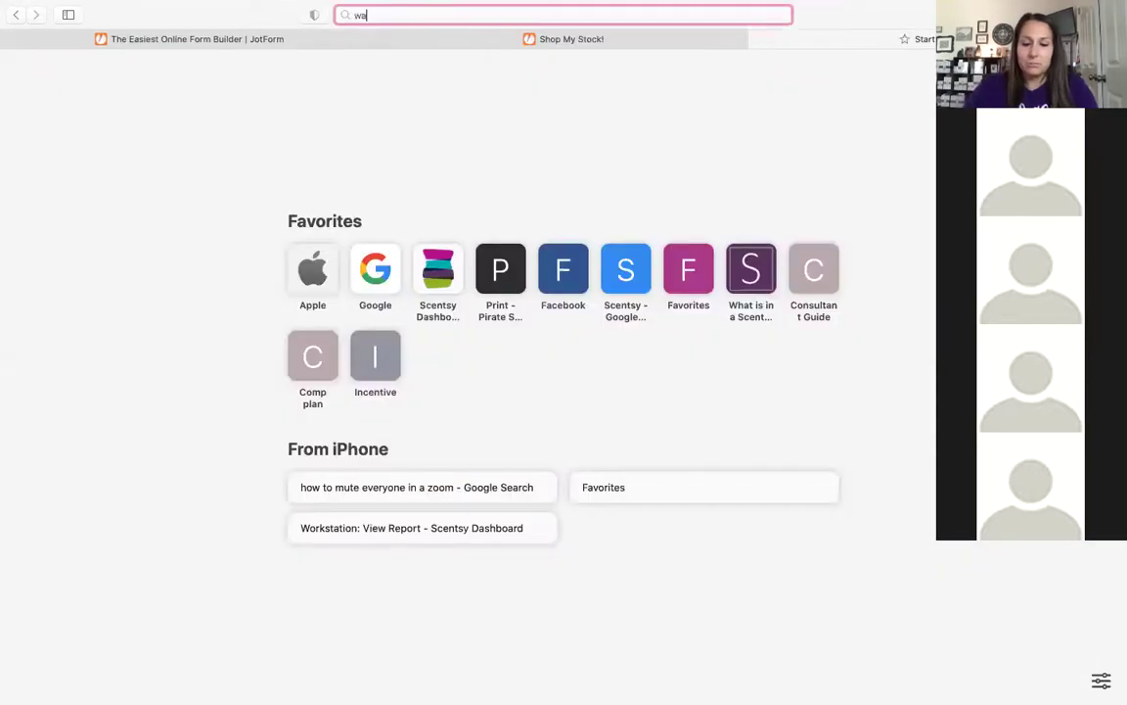
{"action": "type", "text": "lnut raisin m"}
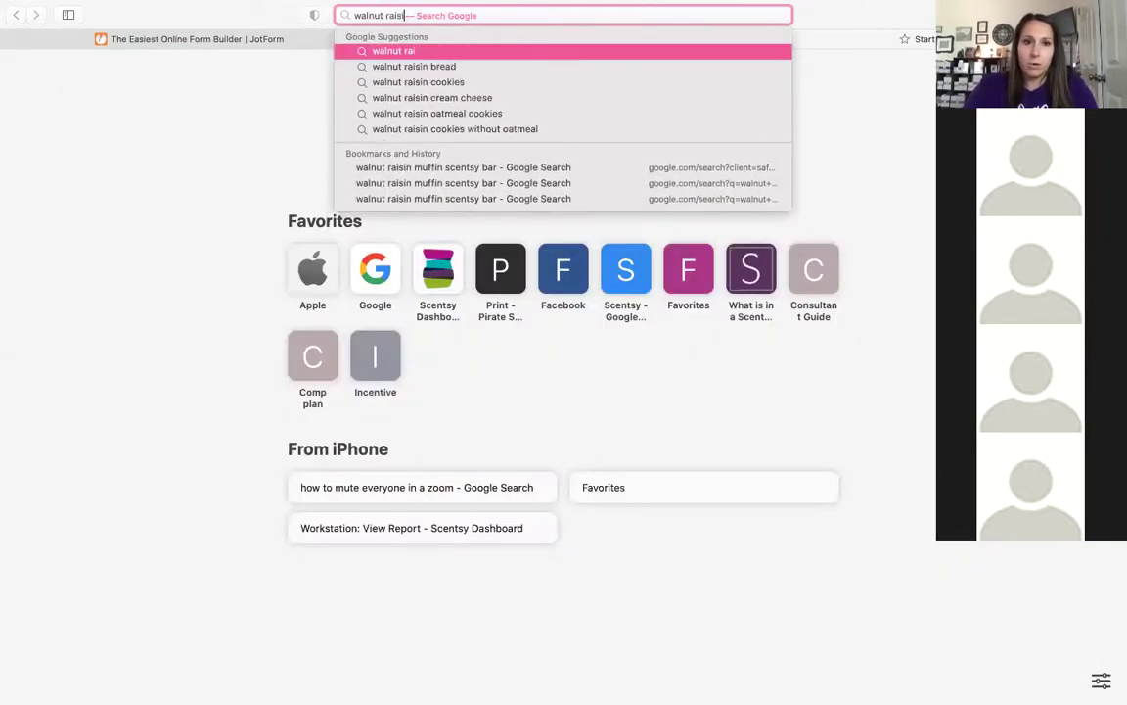
{"action": "type", "text": "uffin r"}
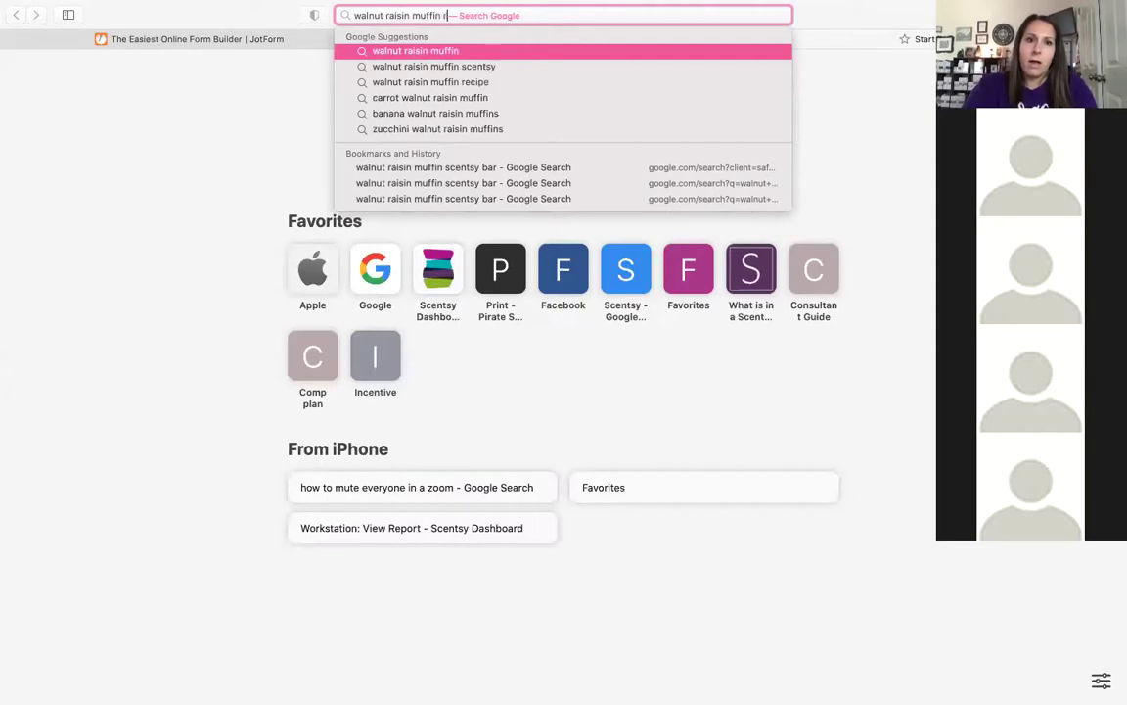
{"action": "type", "text": "oom spray"}
{"action": "key", "text": "Return"}
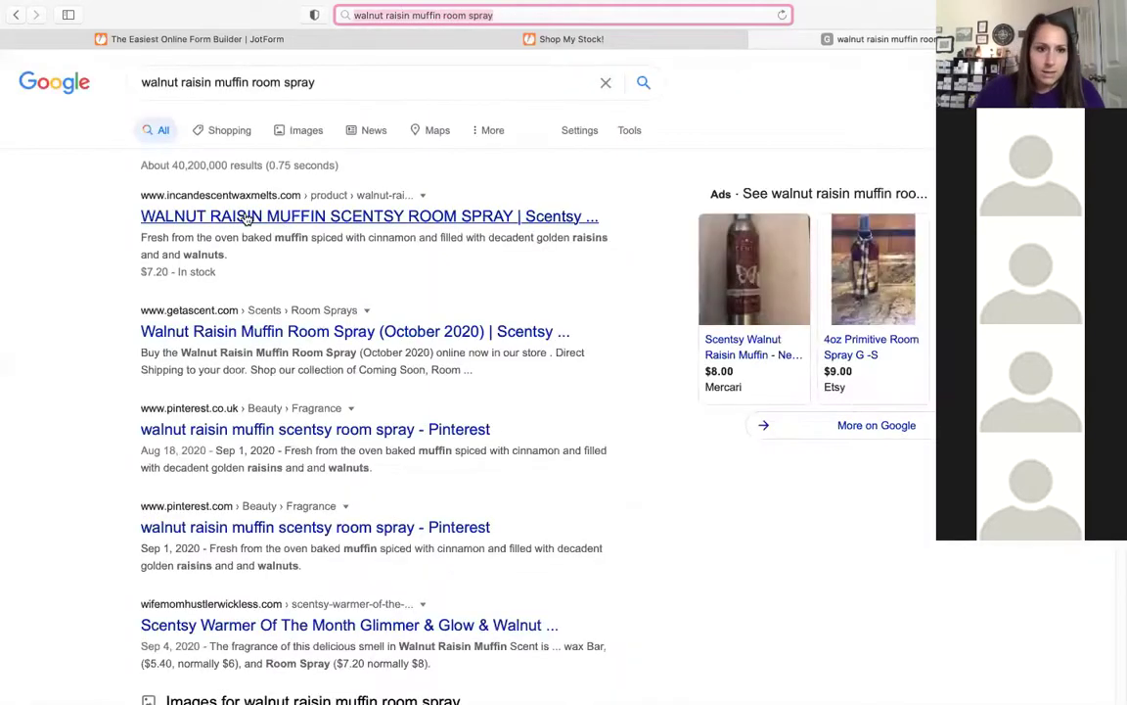
- Open the incandescentwaxmelts.com result for the Walnut Raisin Muffin room spray and copy its fragrance description
{"action": "left_click", "coordinate": [245, 218]}
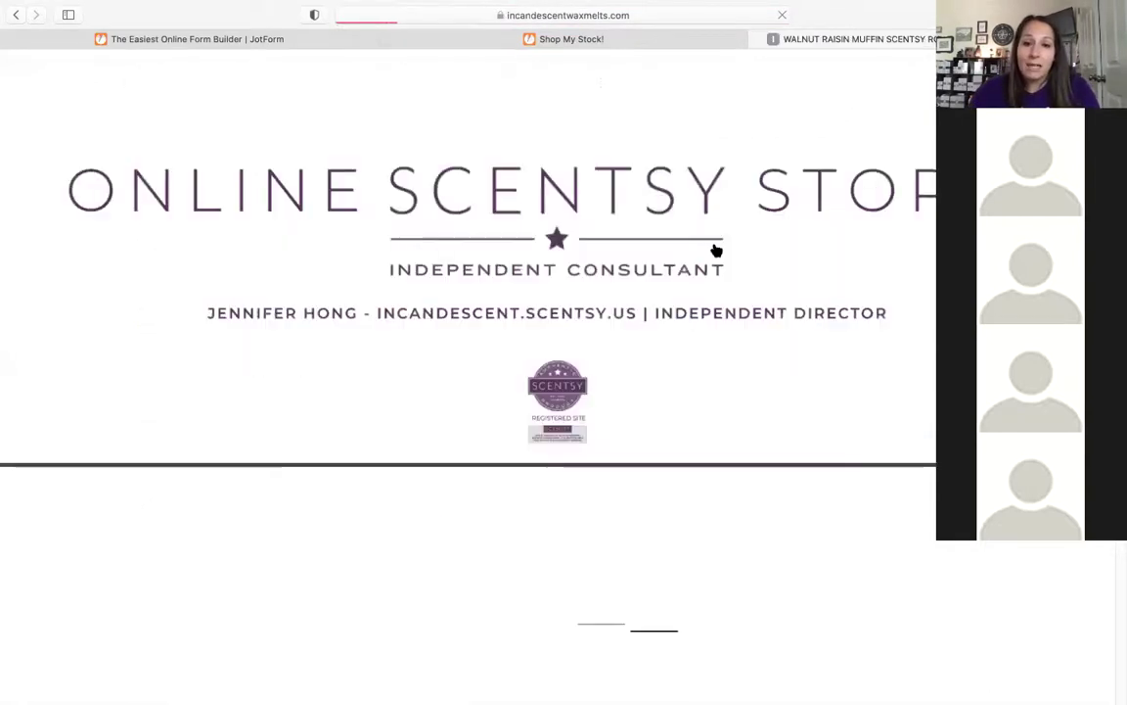
{"action": "scroll", "coordinate": [740, 247], "scroll_direction": "down", "scroll_amount": 10}
{"action": "scroll", "coordinate": [743, 249], "scroll_direction": "up", "scroll_amount": 3}
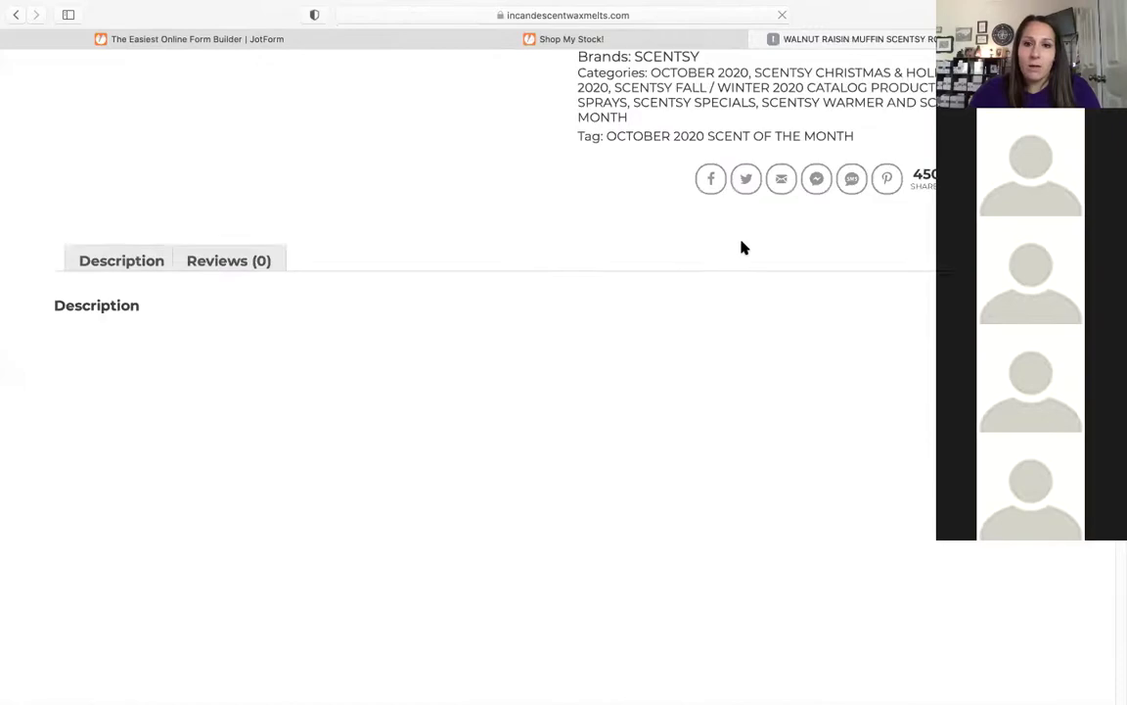
{"action": "scroll", "coordinate": [742, 245], "scroll_direction": "up", "scroll_amount": 5}
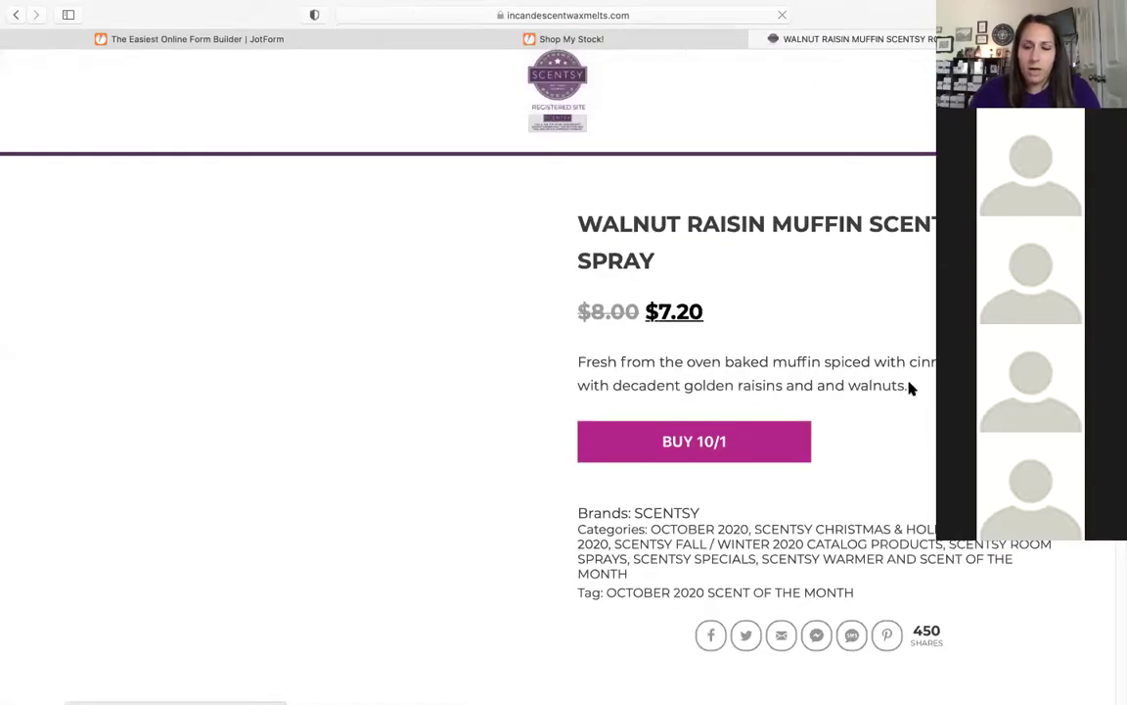
{"action": "left_click_drag", "start_coordinate": [906, 411], "coordinate": [577, 400]}
{"action": "left_click", "coordinate": [909, 423]}
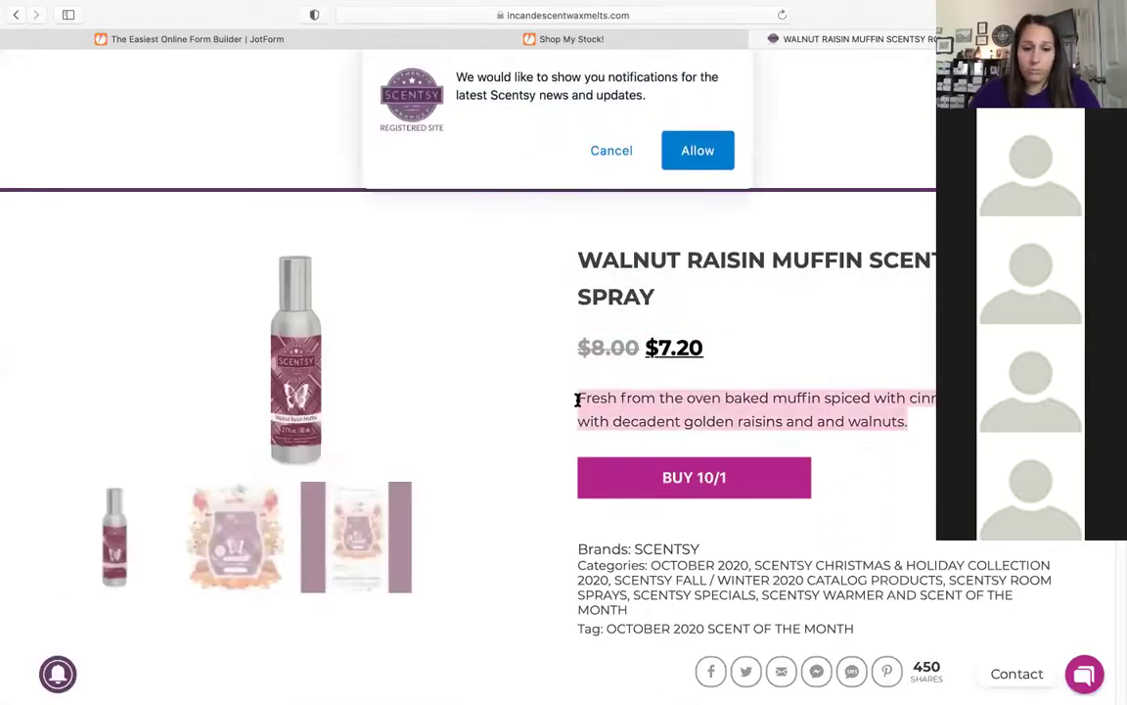
{"action": "left_click", "coordinate": [617, 152]}
- Return to the form builder and paste the copied fragrance text as the new product's description
{"action": "left_click", "coordinate": [551, 41]}
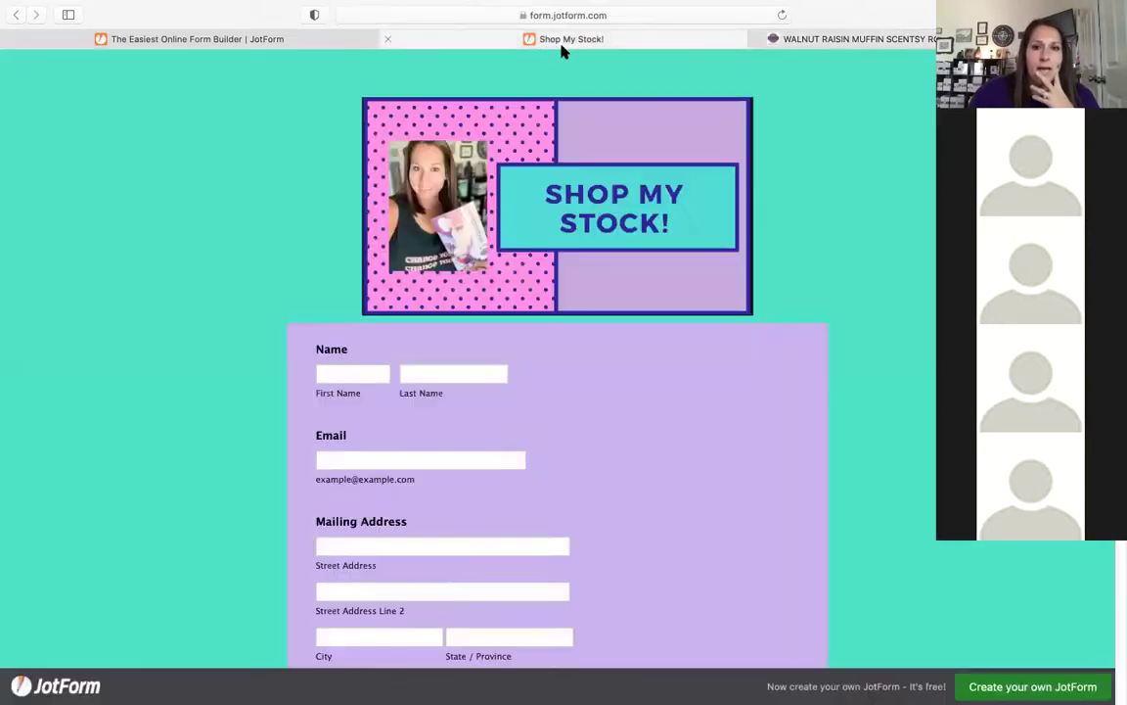
{"action": "left_click", "coordinate": [257, 39]}
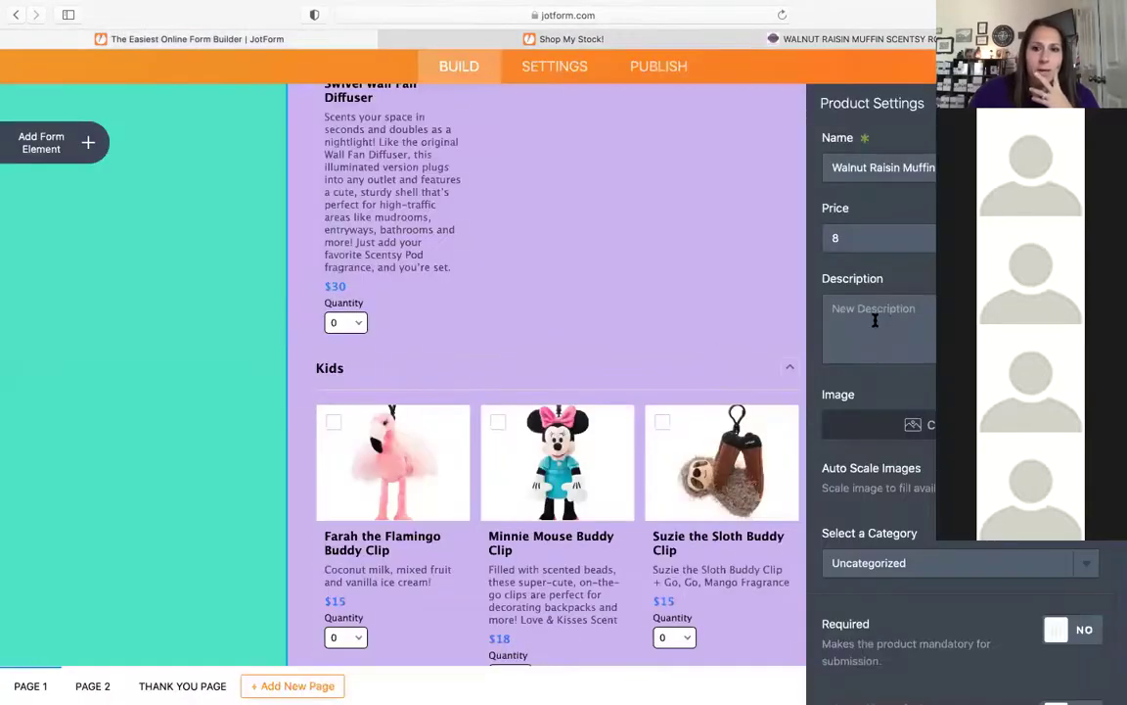
{"action": "right_click", "coordinate": [878, 314]}
{"action": "left_click", "coordinate": [911, 349]}
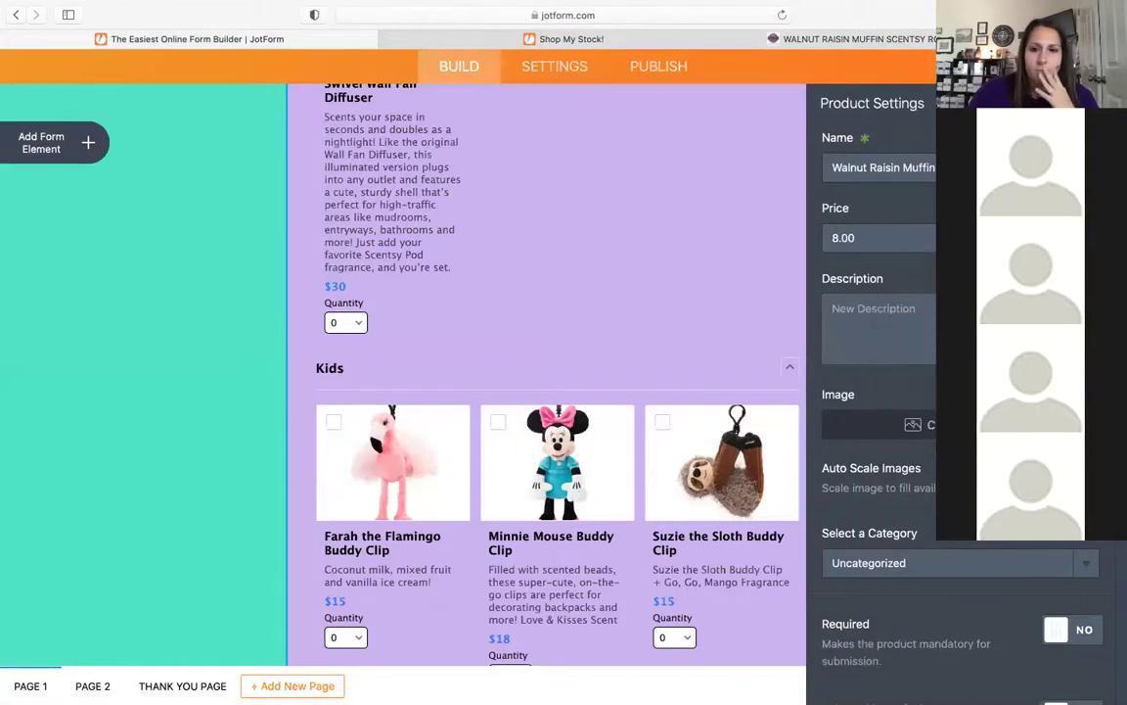
- Upload the picture of the Walnut Raisin Muffin spray bottle as the product's image
{"action": "left_click", "coordinate": [957, 425]}
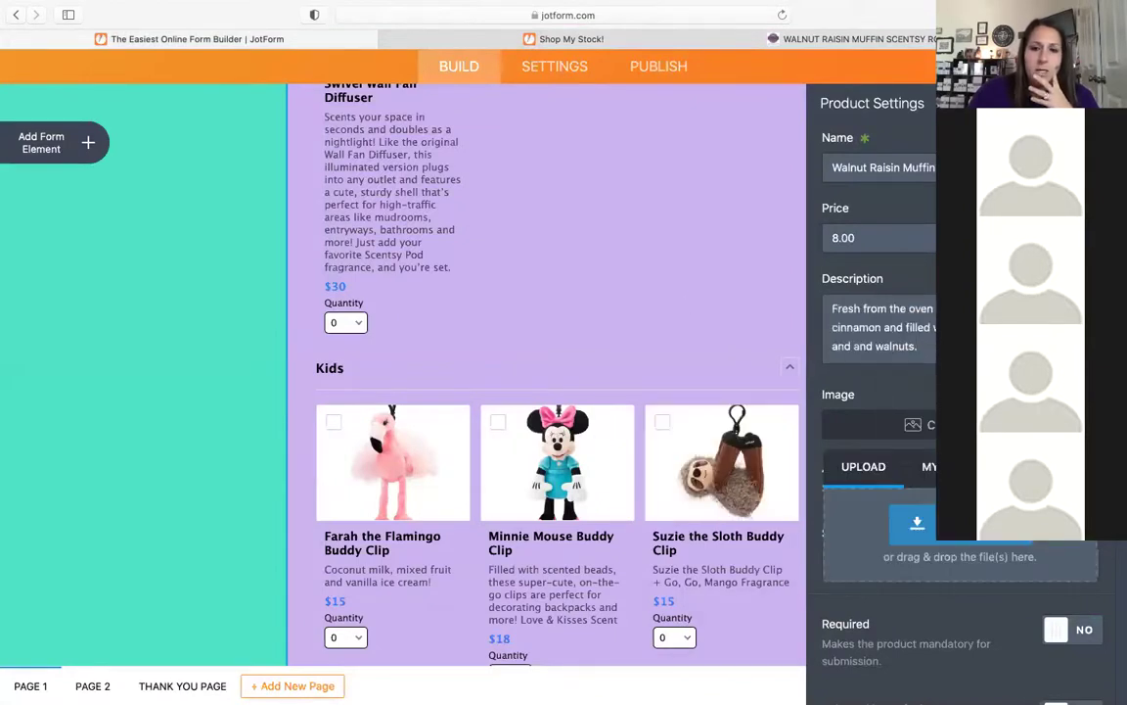
{"action": "scroll", "coordinate": [959, 392], "scroll_direction": "down", "scroll_amount": 3}
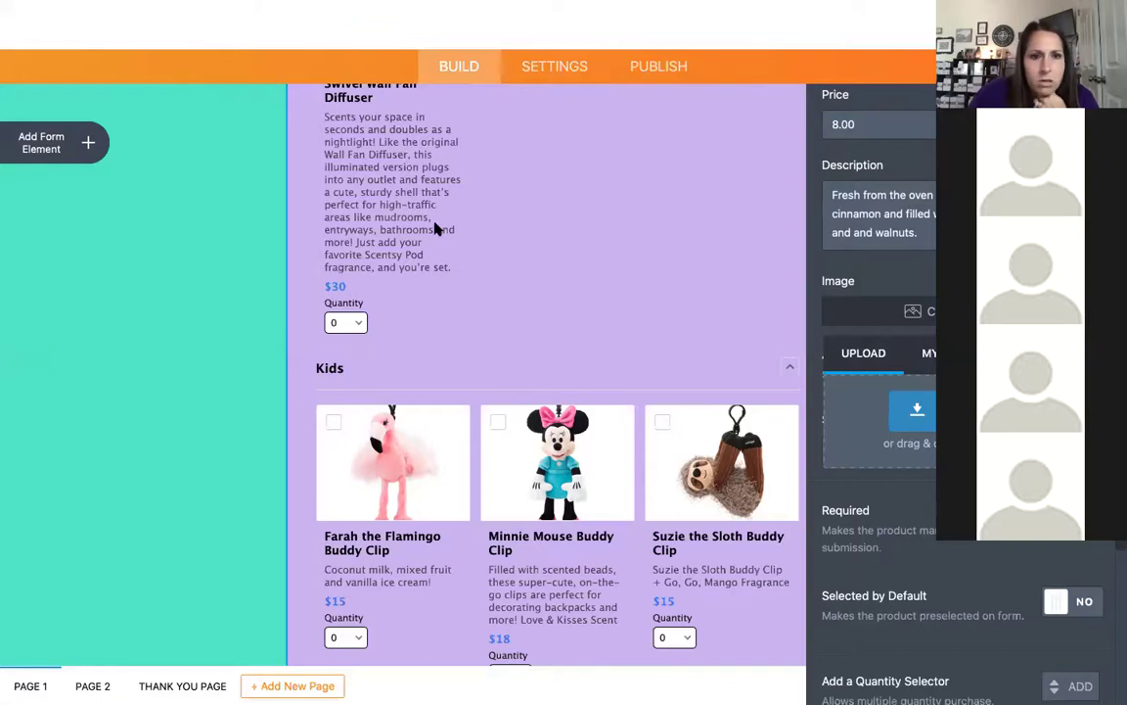
{"action": "left_click_drag", "start_coordinate": [825, 391], "coordinate": [808, 348]}
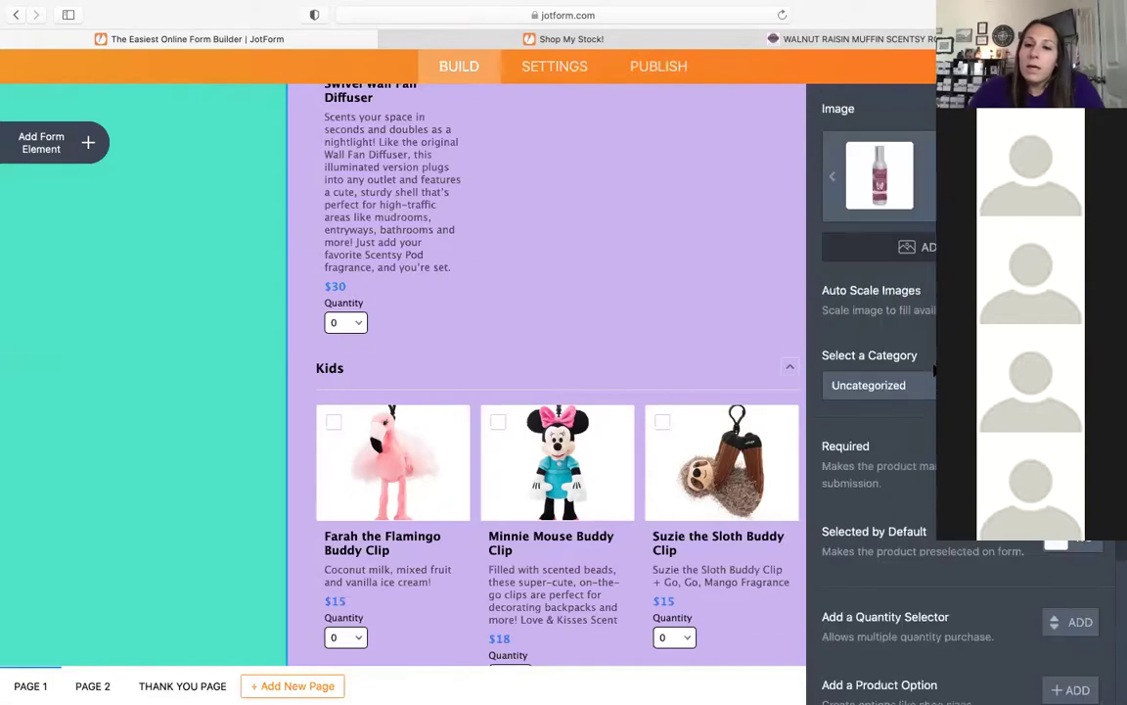
- Assign the new product to the Room Spray category
{"action": "scroll", "coordinate": [934, 370], "scroll_direction": "down", "scroll_amount": 1}
{"action": "left_click", "coordinate": [929, 370]}
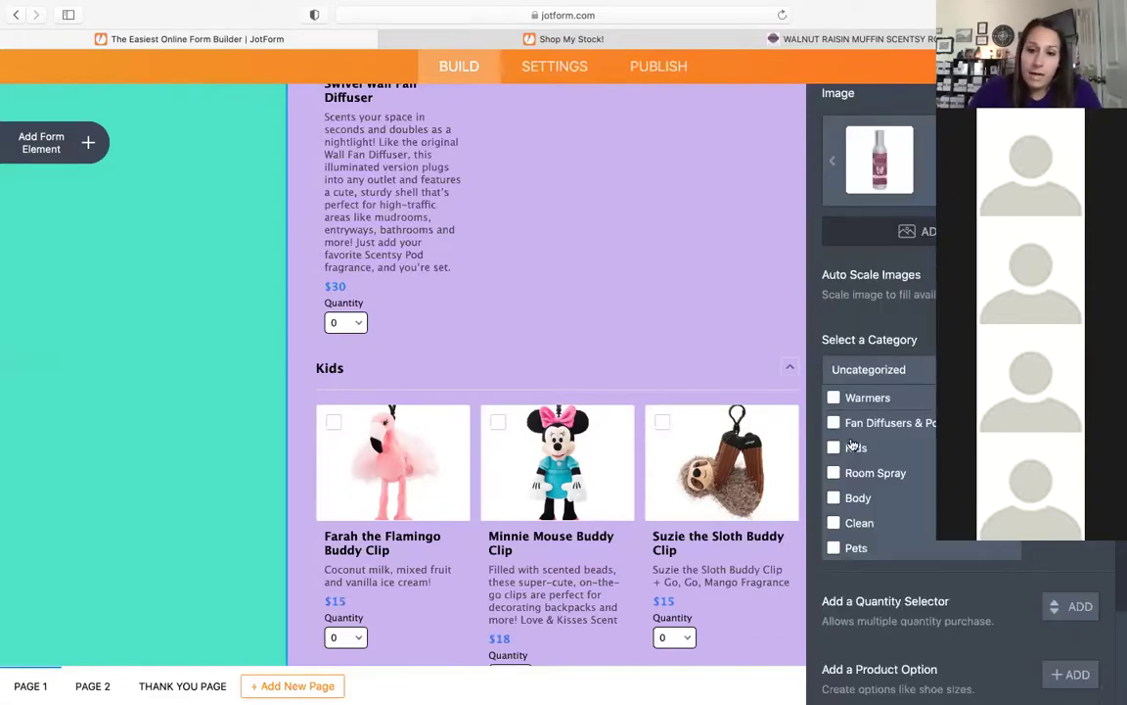
{"action": "left_click", "coordinate": [832, 473]}
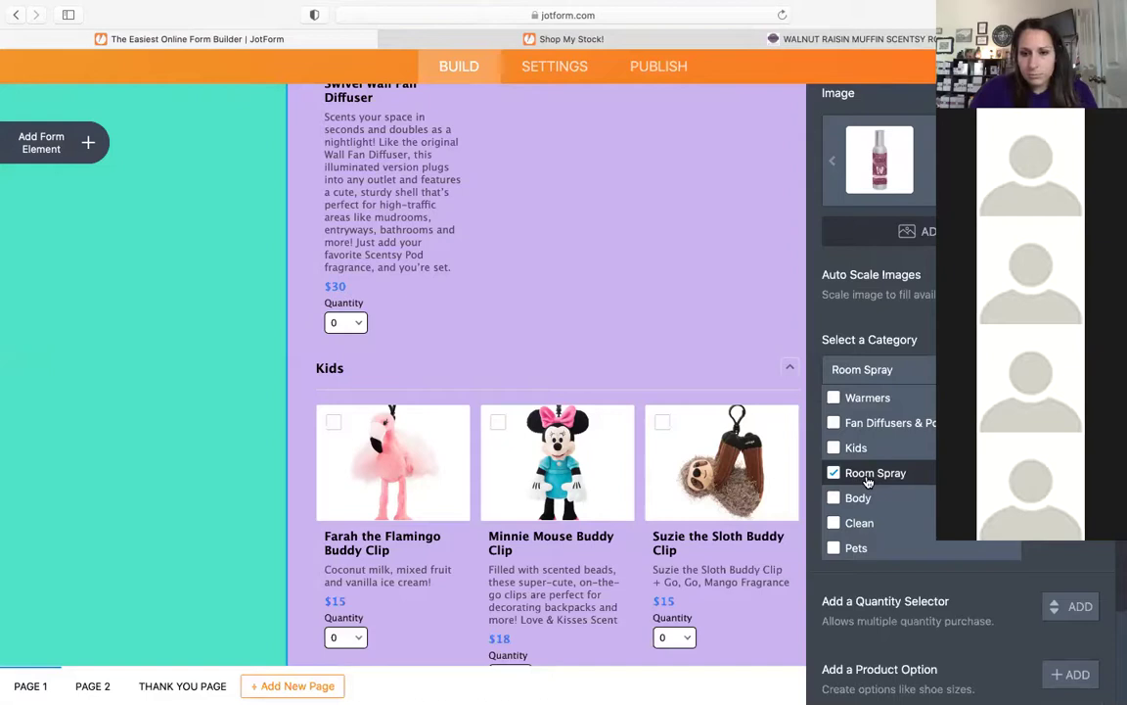
{"action": "left_click_drag", "start_coordinate": [1064, 344], "coordinate": [1064, 266]}
{"action": "left_click", "coordinate": [835, 286]}
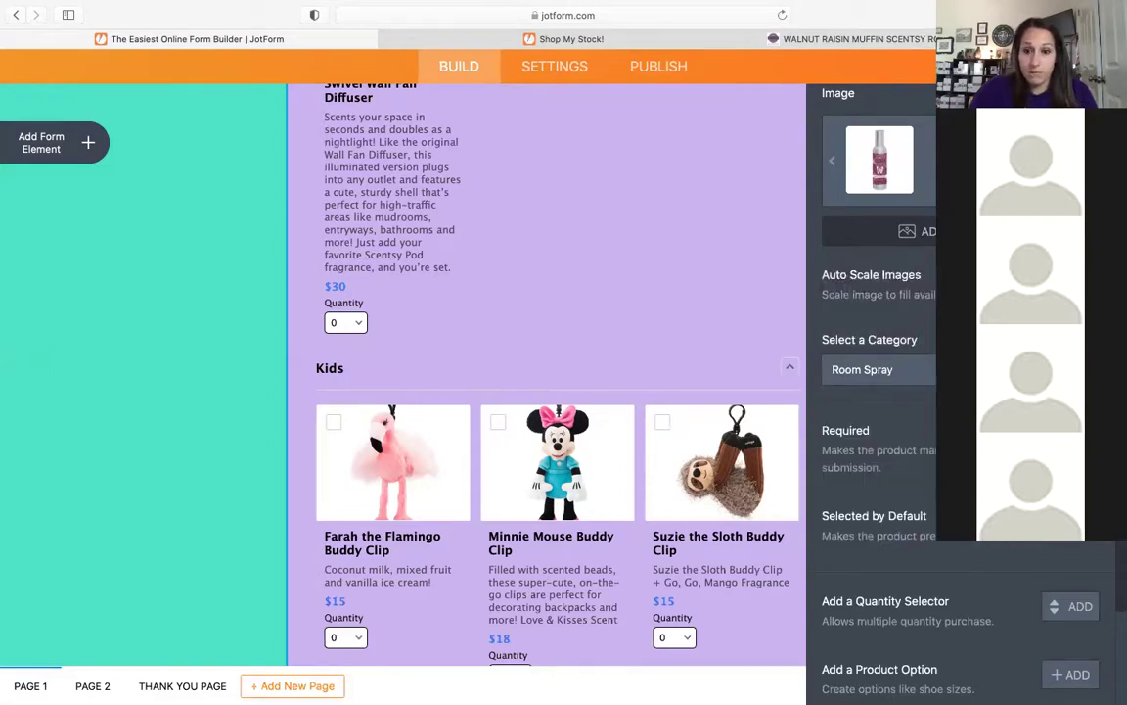
- Add a quantity selector to the product, displayed as a Dropdown with the label Quantity, and save the selector
{"action": "scroll", "coordinate": [959, 392], "scroll_direction": "down", "scroll_amount": 2}
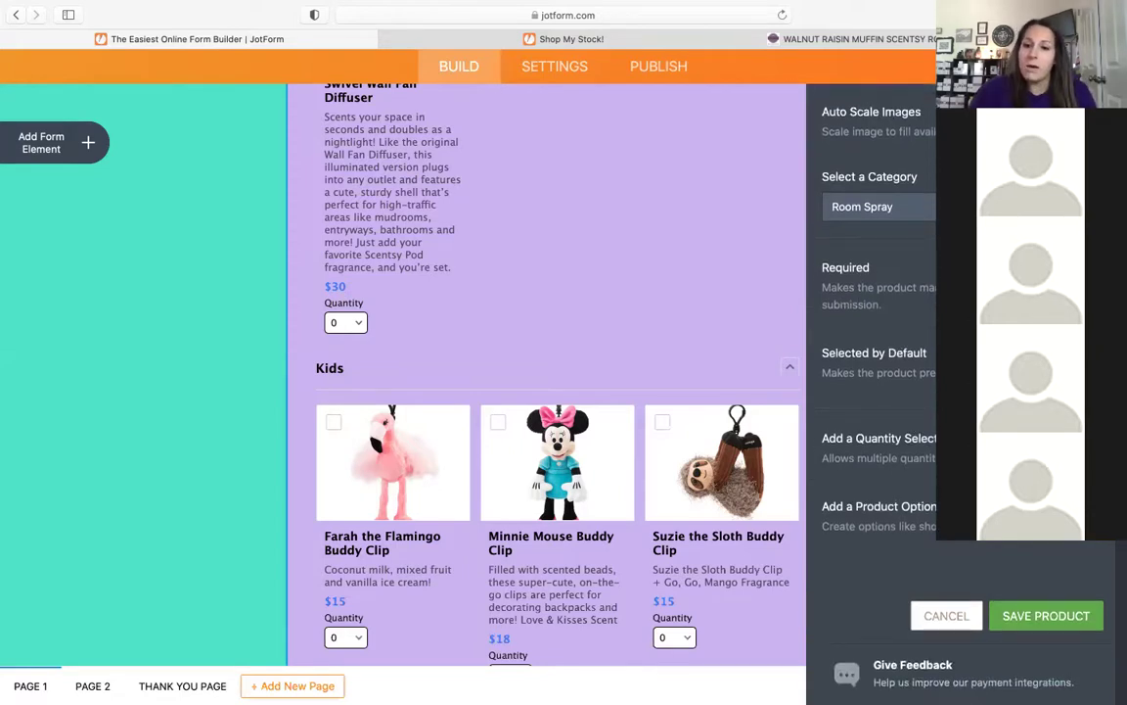
{"action": "left_click", "coordinate": [1082, 447]}
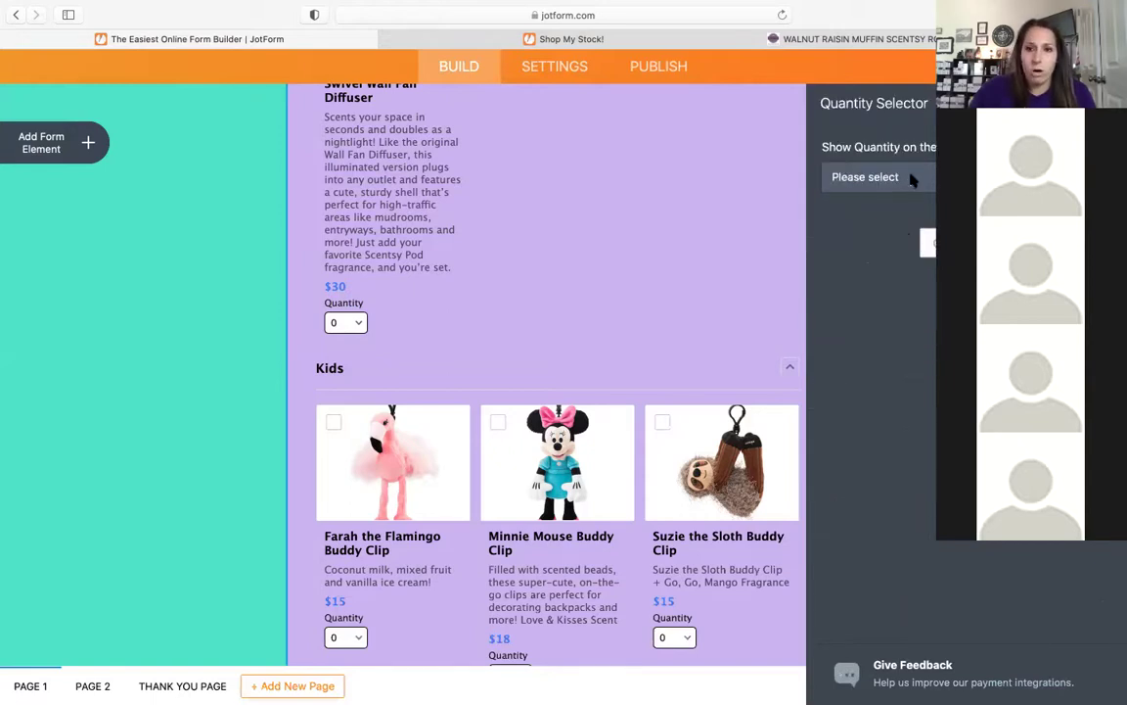
{"action": "left_click", "coordinate": [881, 177]}
{"action": "left_click", "coordinate": [881, 193]}
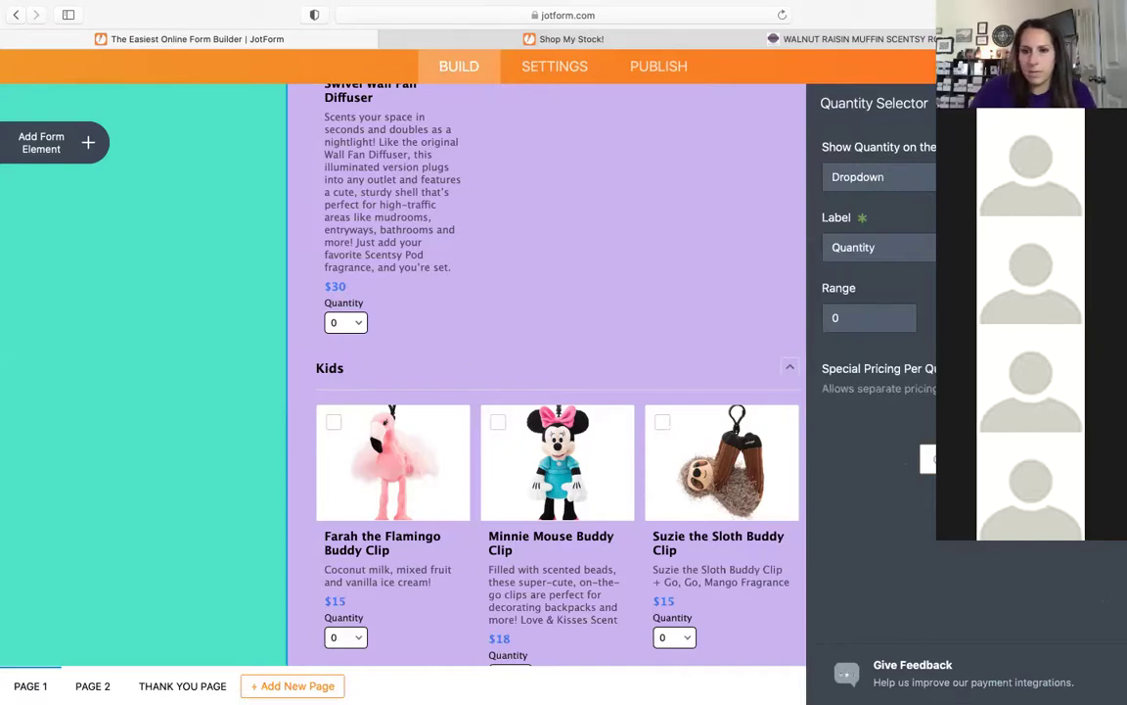
{"action": "left_click", "coordinate": [1059, 459]}
- Save the new Walnut Raisin Muffin room spray product with its quantity option
{"action": "scroll", "coordinate": [1059, 459], "scroll_direction": "down", "scroll_amount": 4}
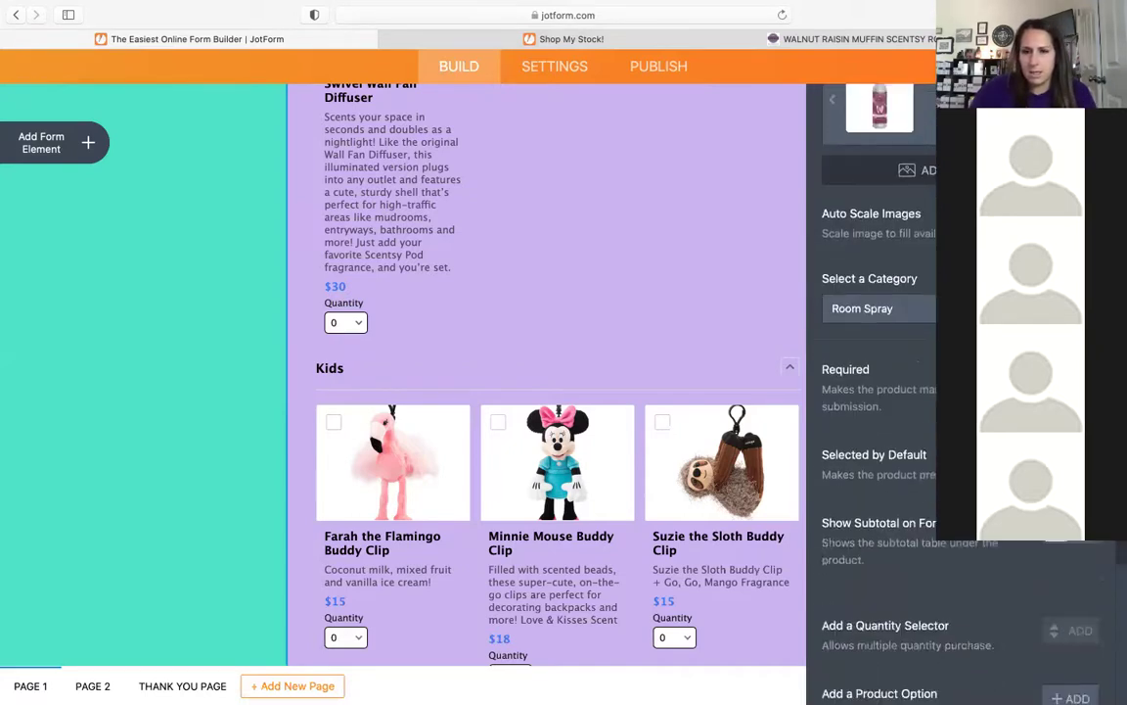
{"action": "scroll", "coordinate": [871, 392], "scroll_direction": "down", "scroll_amount": 5}
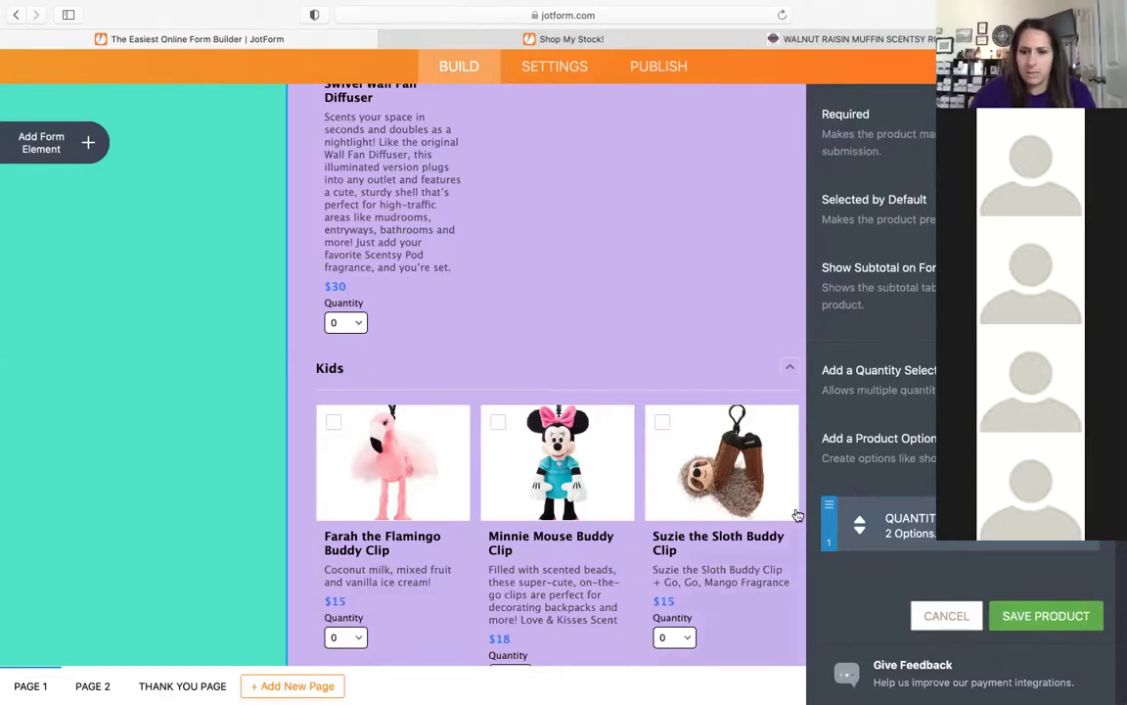
{"action": "scroll", "coordinate": [796, 514], "scroll_direction": "down", "scroll_amount": 6}
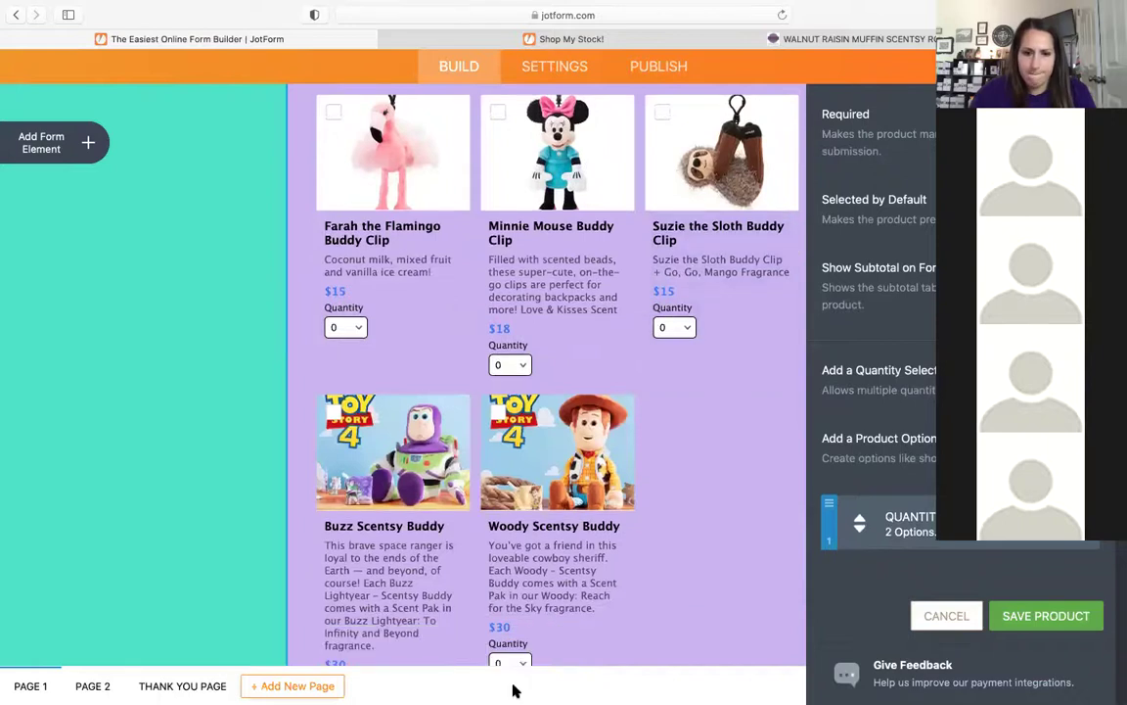
{"action": "scroll", "coordinate": [516, 676], "scroll_direction": "down", "scroll_amount": 1}
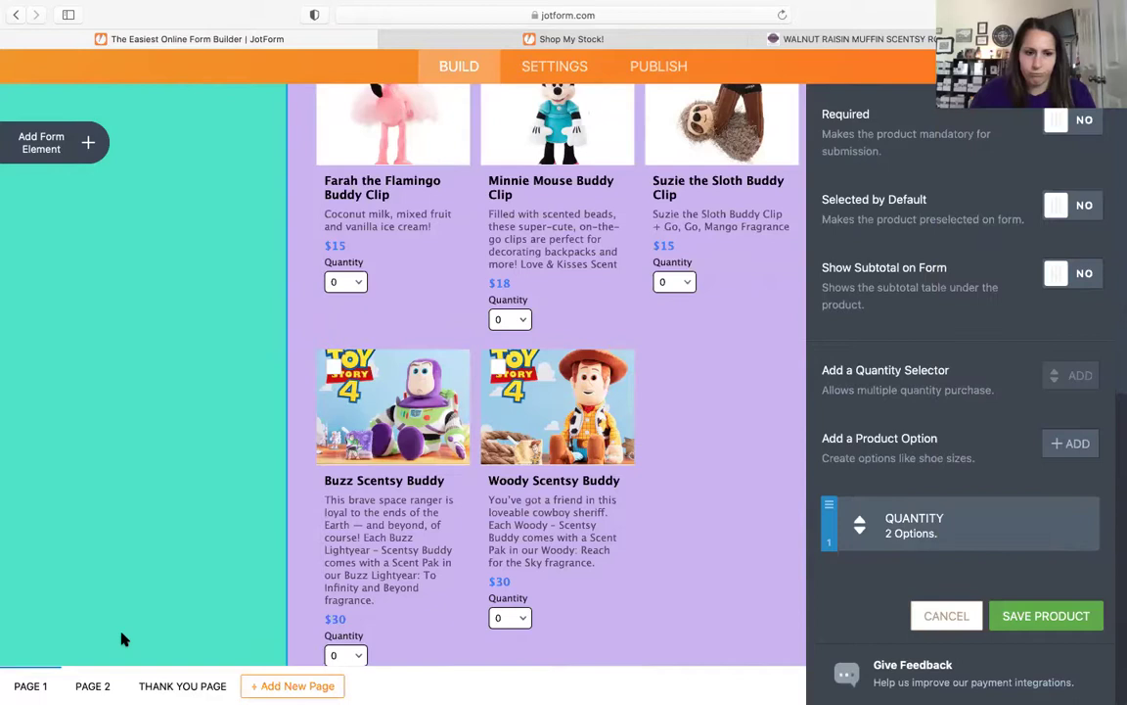
{"action": "left_click", "coordinate": [1052, 614]}
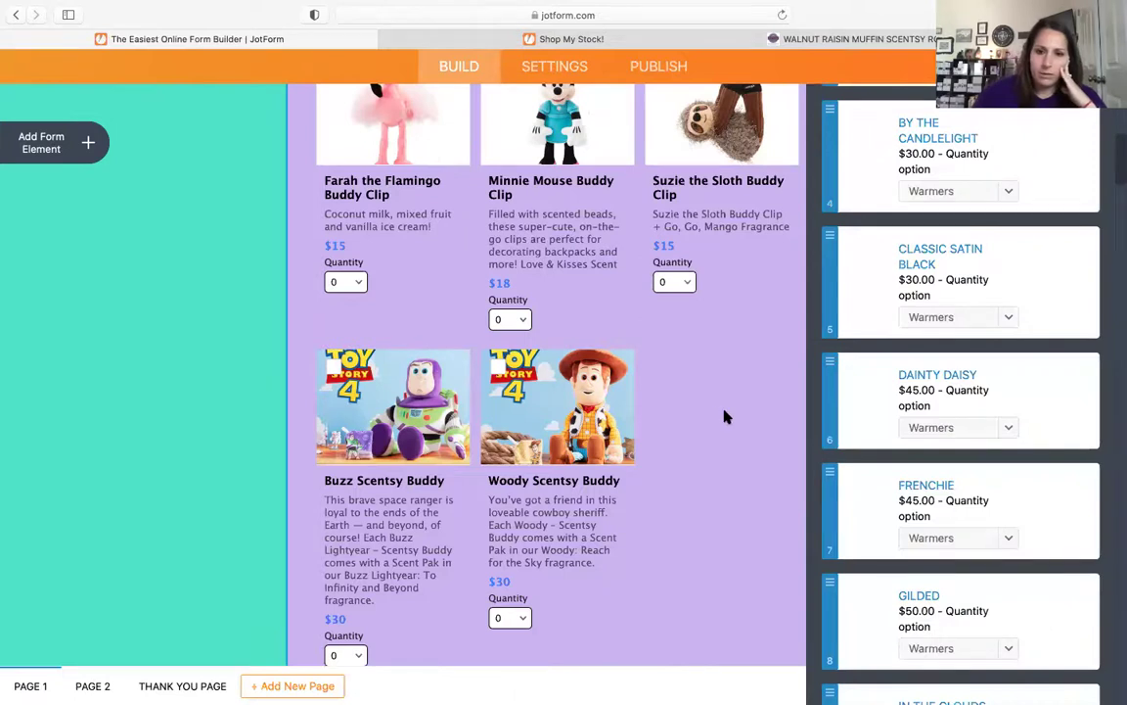
- Examine the form's product section to check how the Walnut Raisin Muffin Room Spray is listed in its category
{"action": "scroll", "coordinate": [726, 417], "scroll_direction": "down", "scroll_amount": 5}
{"action": "scroll", "coordinate": [726, 417], "scroll_direction": "down", "scroll_amount": 5}
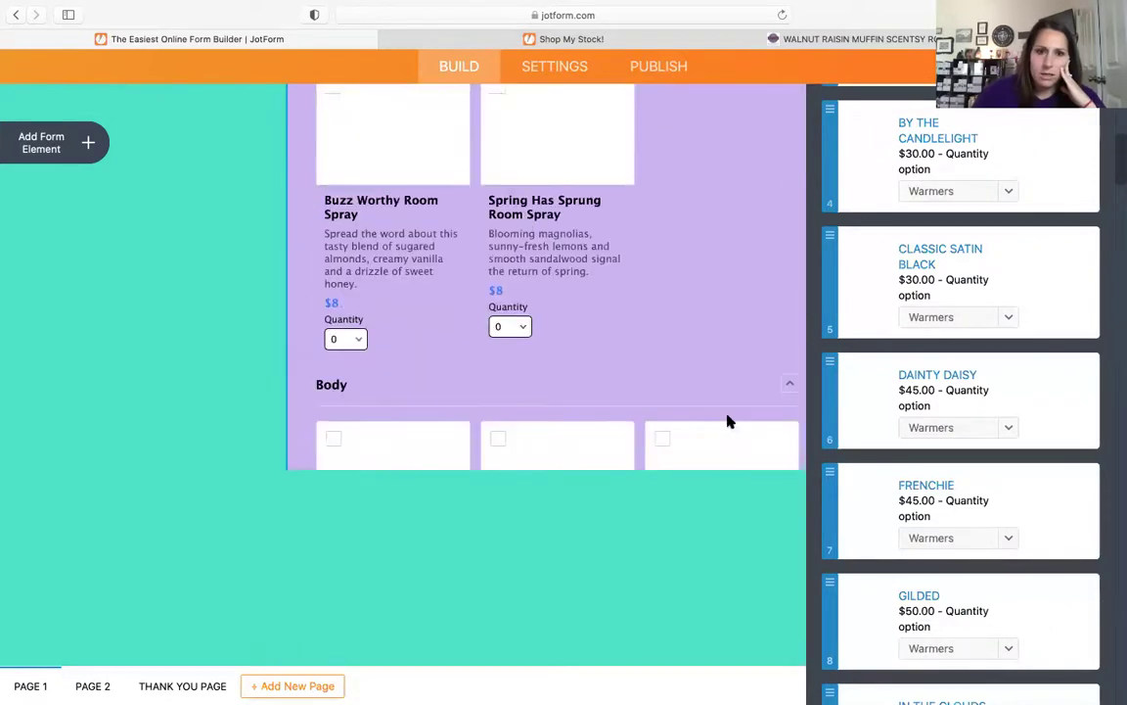
{"action": "scroll", "coordinate": [729, 416], "scroll_direction": "down", "scroll_amount": 5}
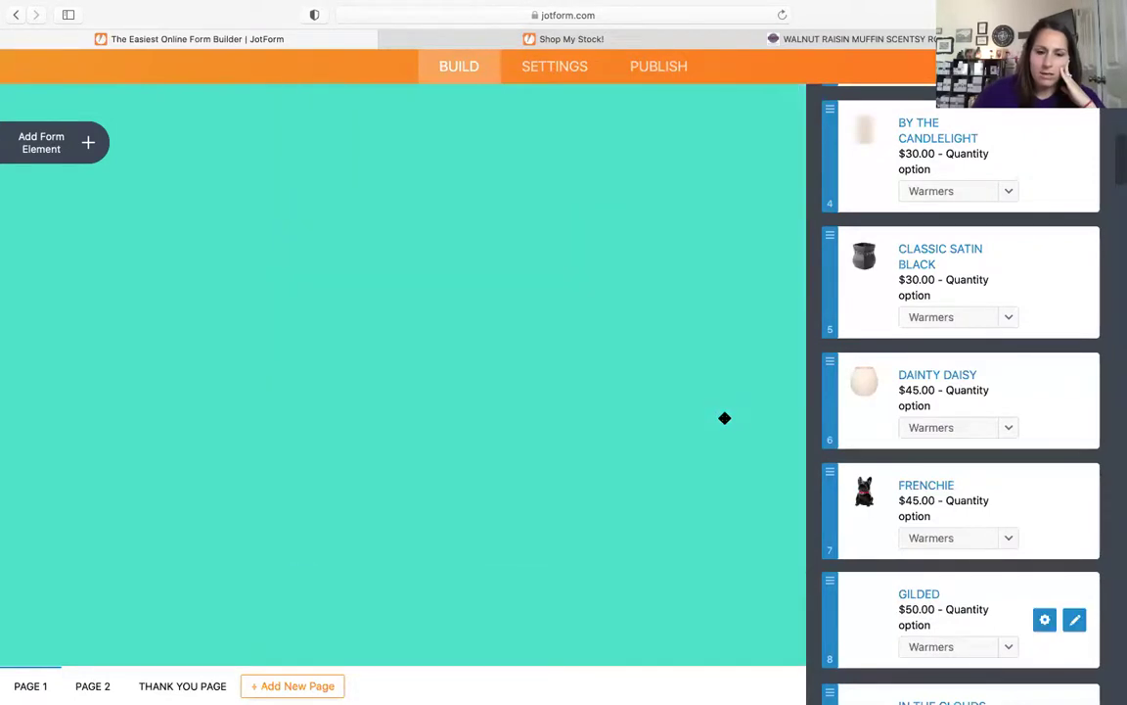
{"action": "scroll", "coordinate": [726, 420], "scroll_direction": "down", "scroll_amount": 5}
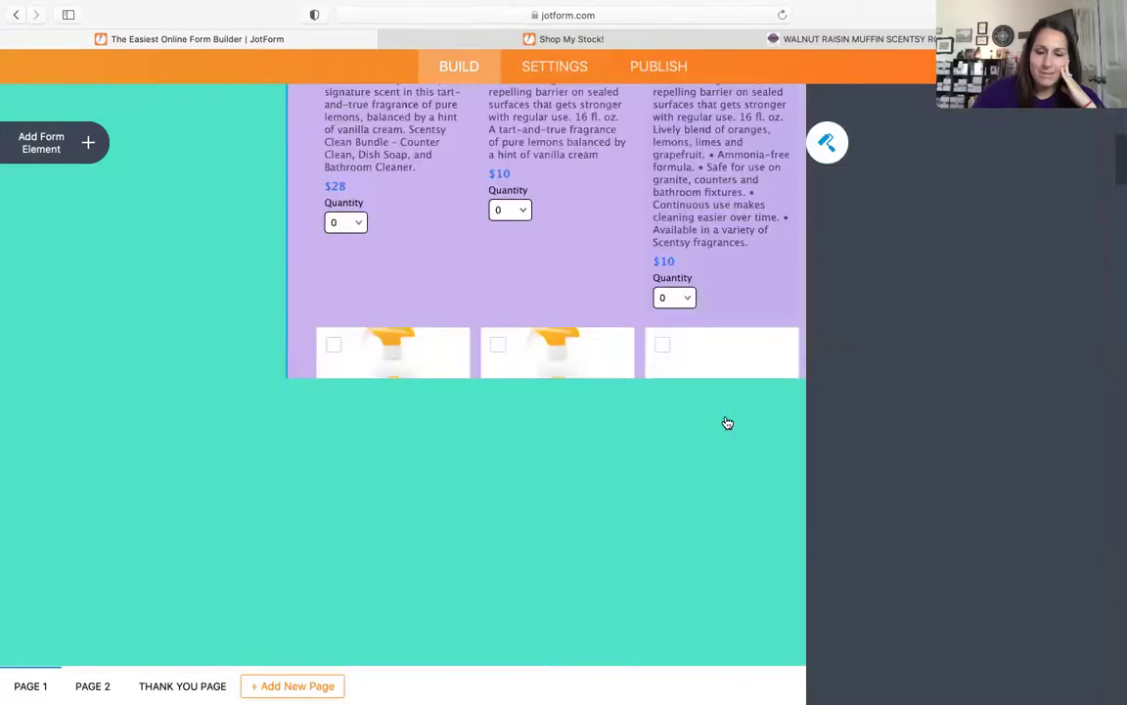
{"action": "scroll", "coordinate": [727, 423], "scroll_direction": "down", "scroll_amount": 4}
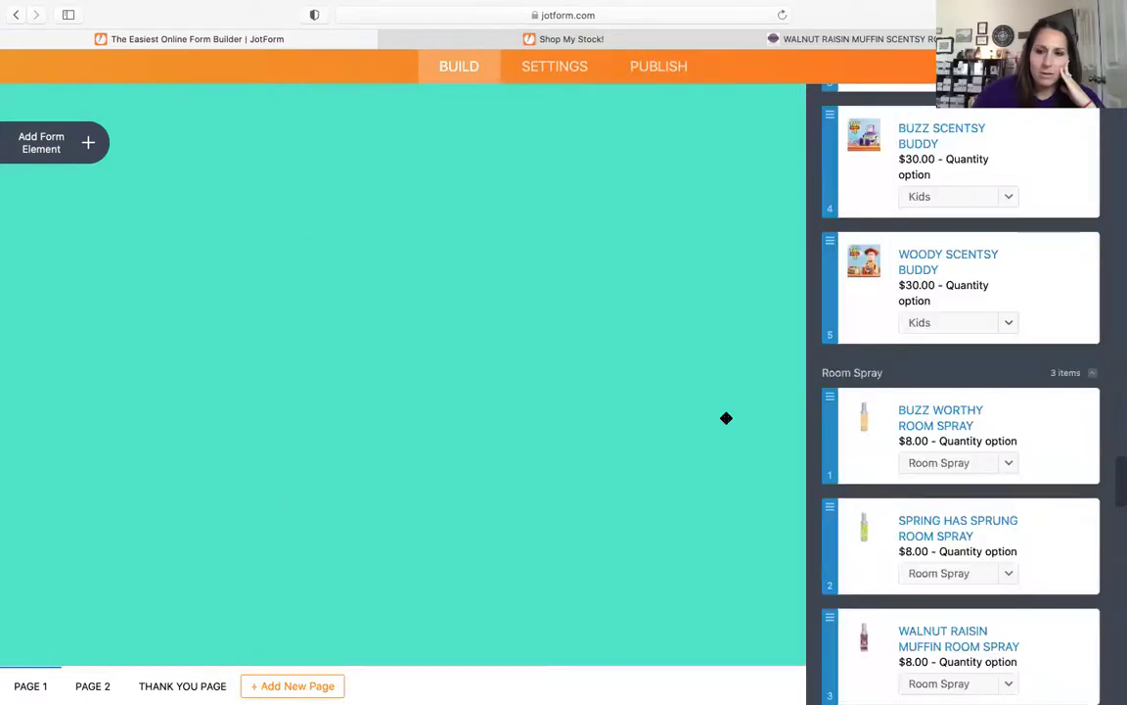
{"action": "scroll", "coordinate": [641, 425], "scroll_direction": "down", "scroll_amount": 5}
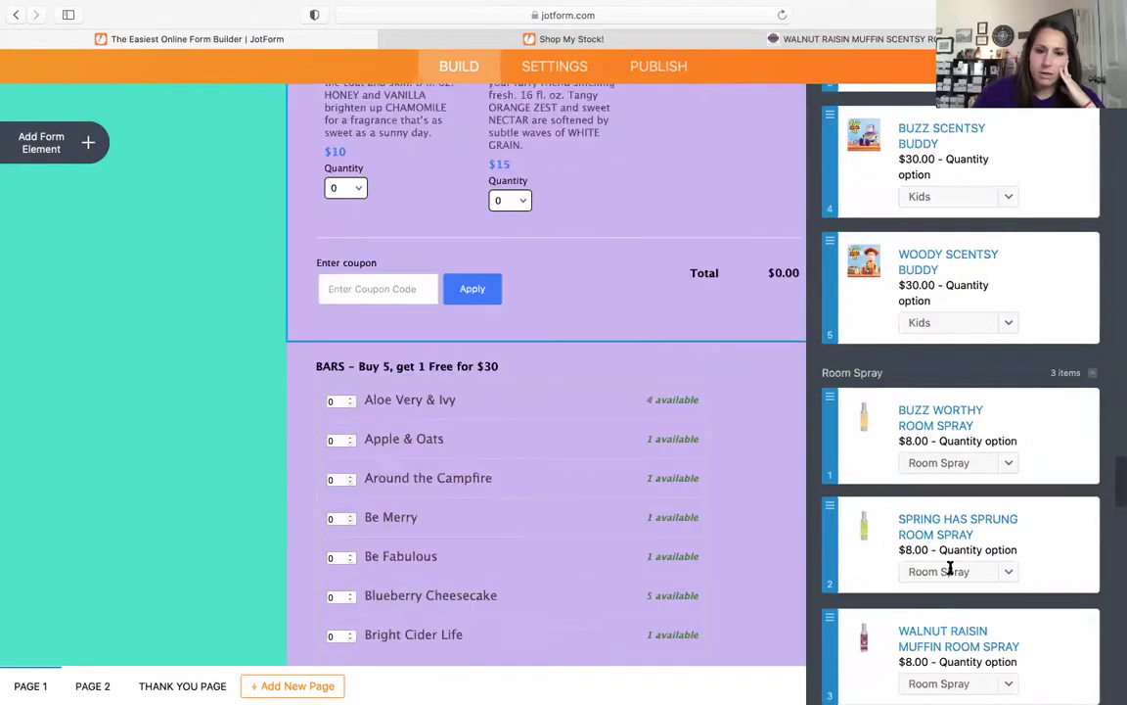
{"action": "scroll", "coordinate": [706, 388], "scroll_direction": "up", "scroll_amount": 10}
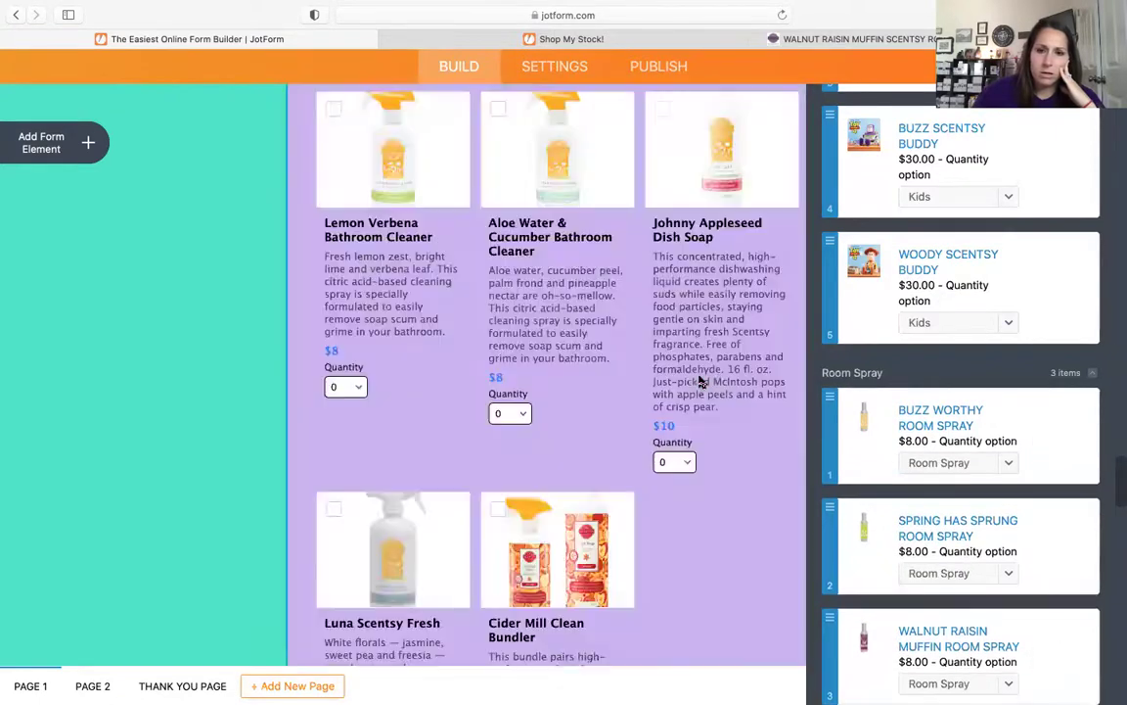
{"action": "scroll", "coordinate": [697, 380], "scroll_direction": "up", "scroll_amount": 10}
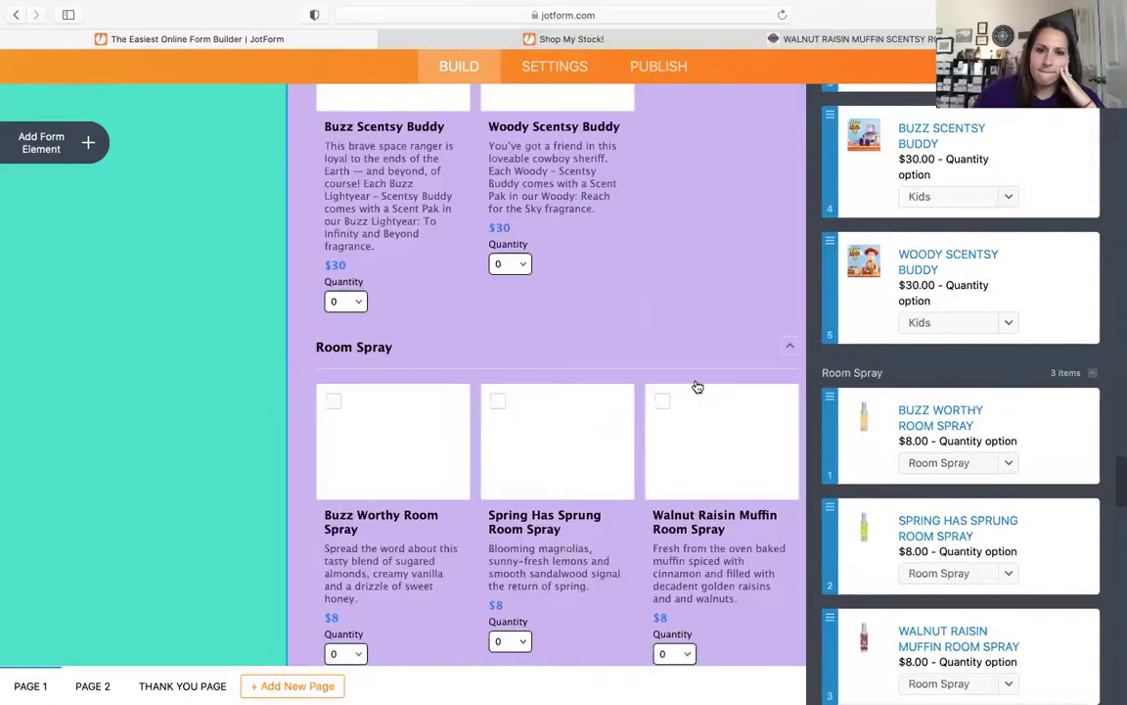
{"action": "scroll", "coordinate": [695, 382], "scroll_direction": "up", "scroll_amount": 10}
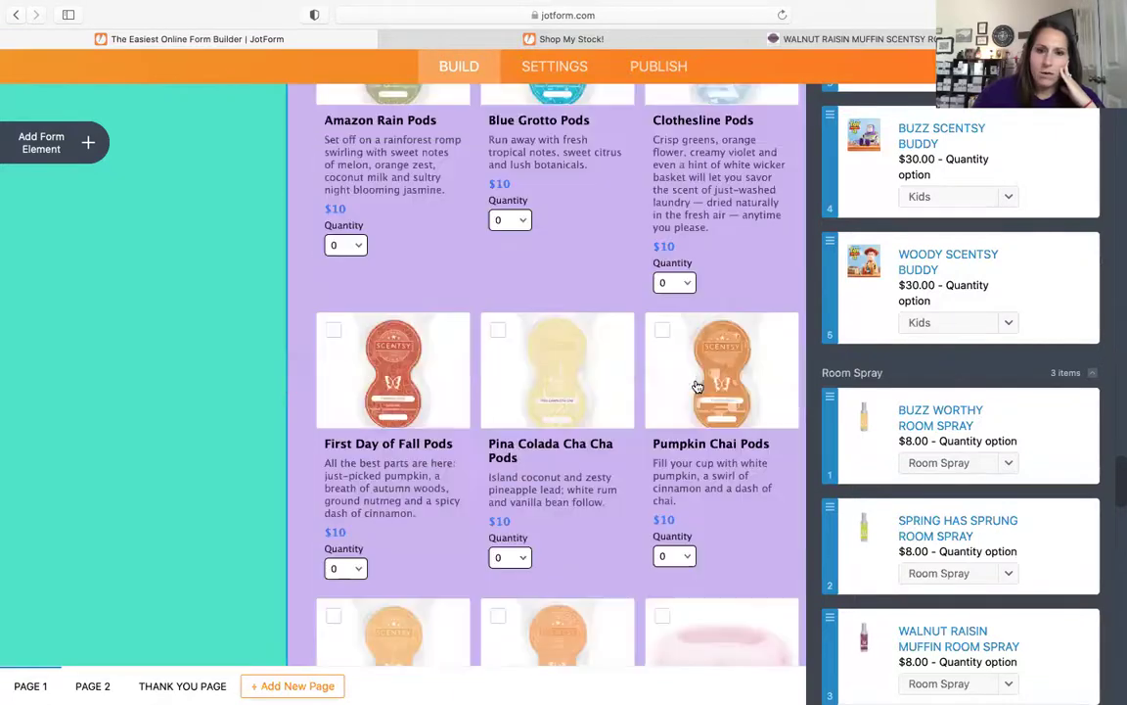
{"action": "scroll", "coordinate": [696, 382], "scroll_direction": "up", "scroll_amount": 8}
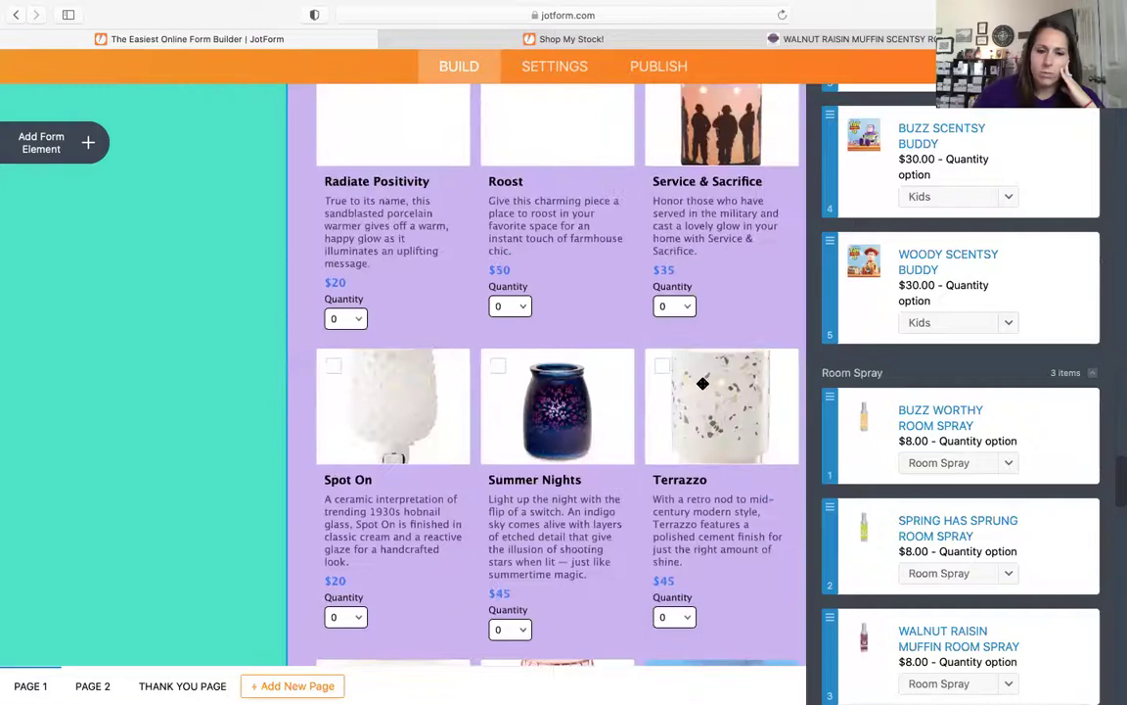
{"action": "scroll", "coordinate": [703, 384], "scroll_direction": "down", "scroll_amount": 15}
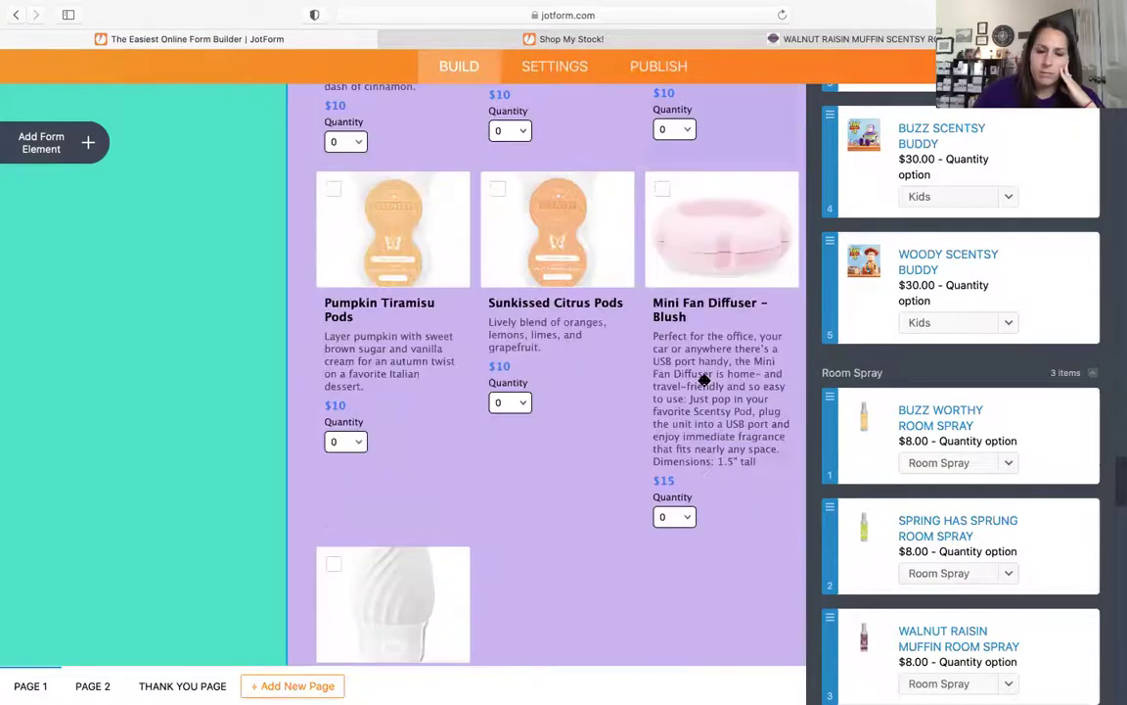
{"action": "scroll", "coordinate": [706, 381], "scroll_direction": "down", "scroll_amount": 10}
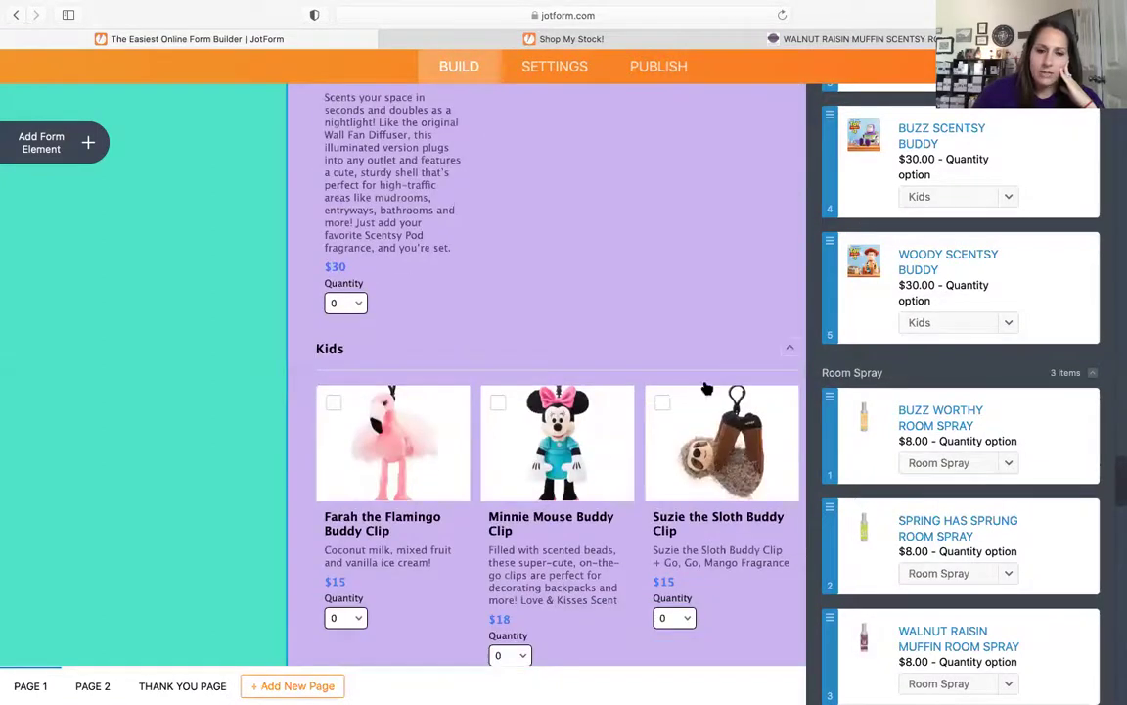
{"action": "scroll", "coordinate": [705, 382], "scroll_direction": "down", "scroll_amount": 5}
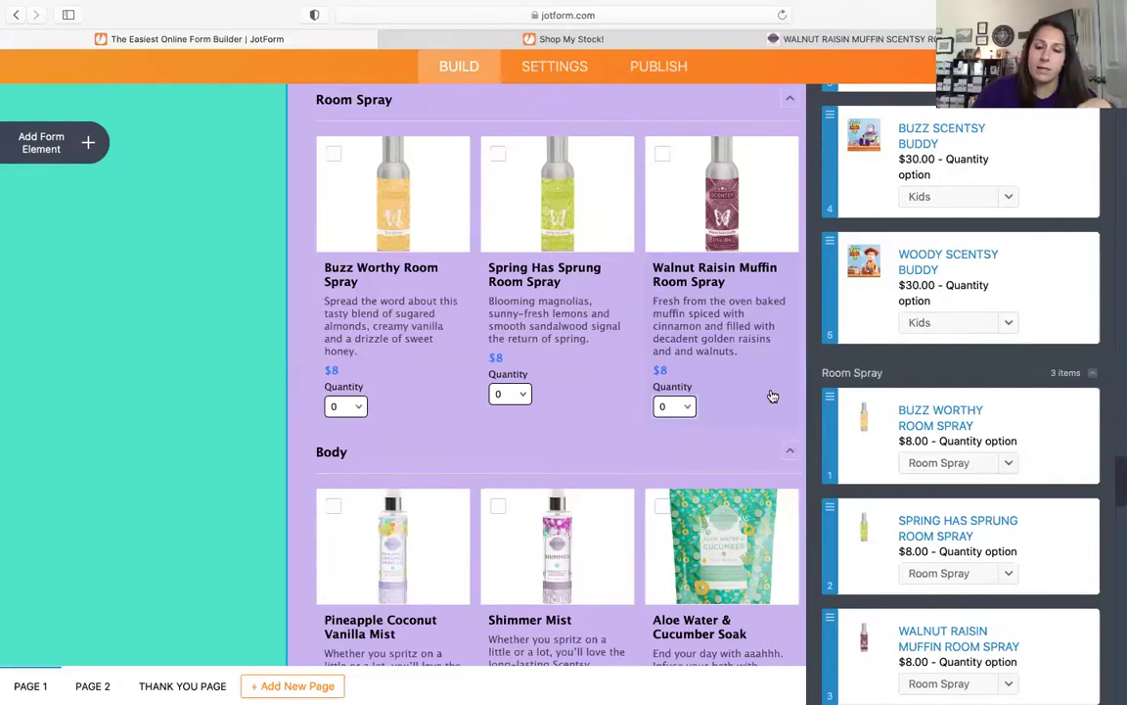
- Leave the product list settings and switch to the published Shop My Stock! form
{"action": "left_click", "coordinate": [1019, 164]}
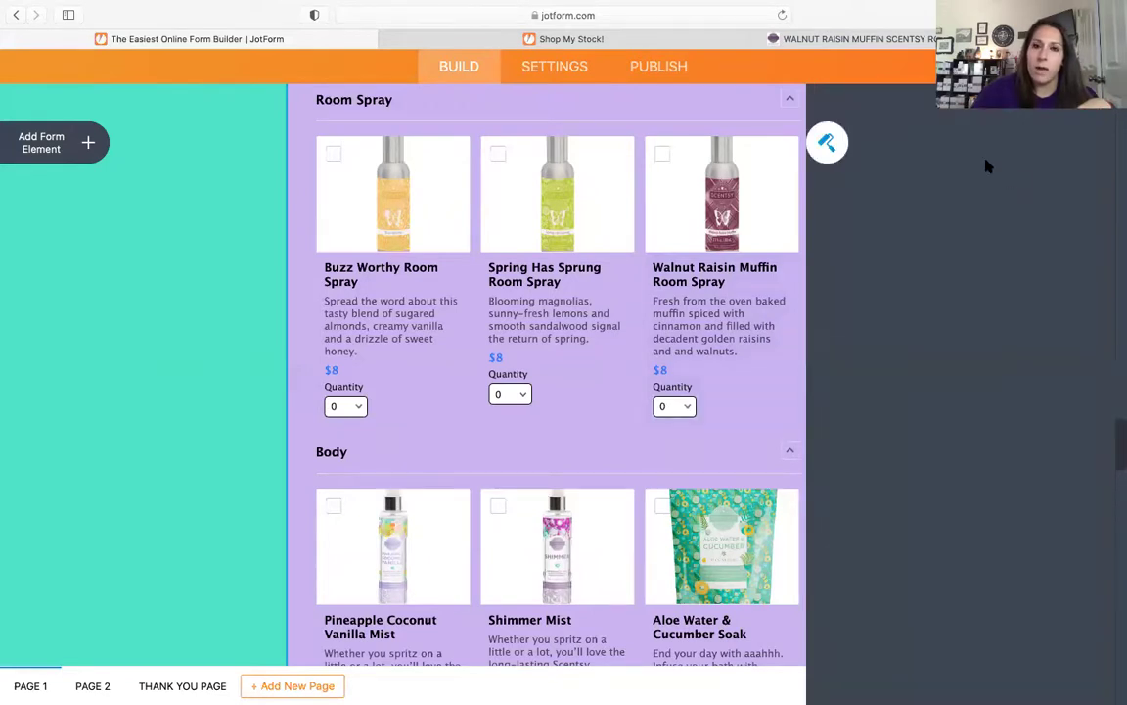
{"action": "left_click", "coordinate": [593, 40]}
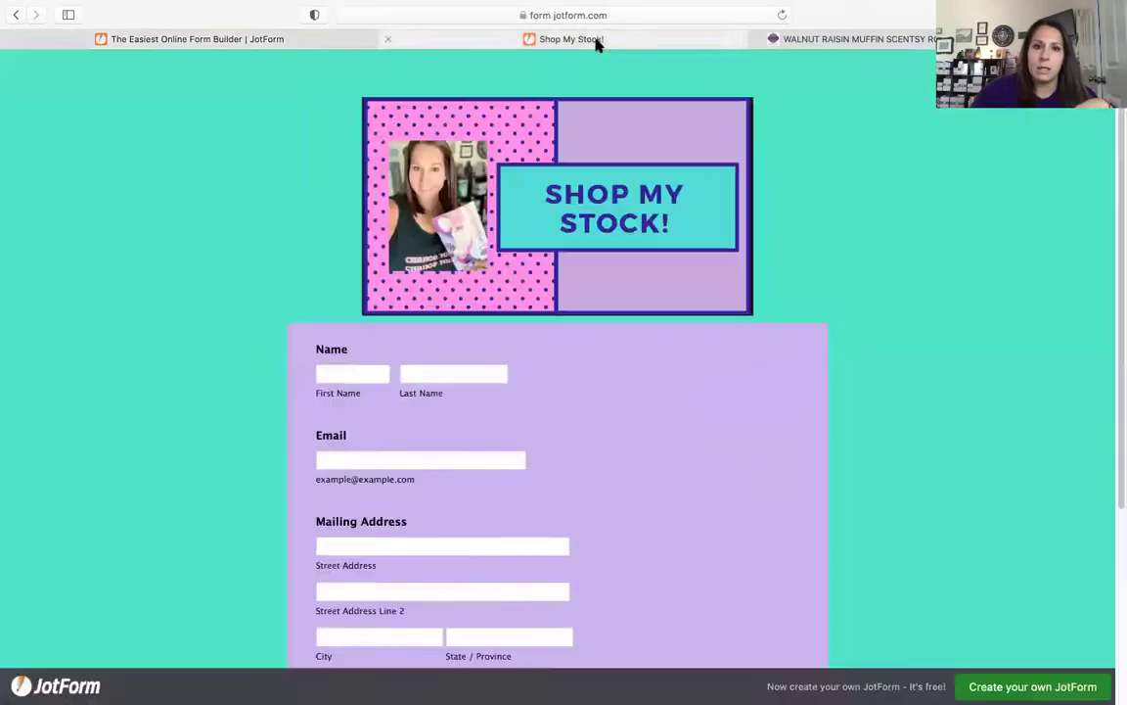
- Reload the published Shop My Stock! form and check the Walnut Raisin Muffin Room Spray in the Room Spray category
{"action": "left_click", "coordinate": [781, 16]}
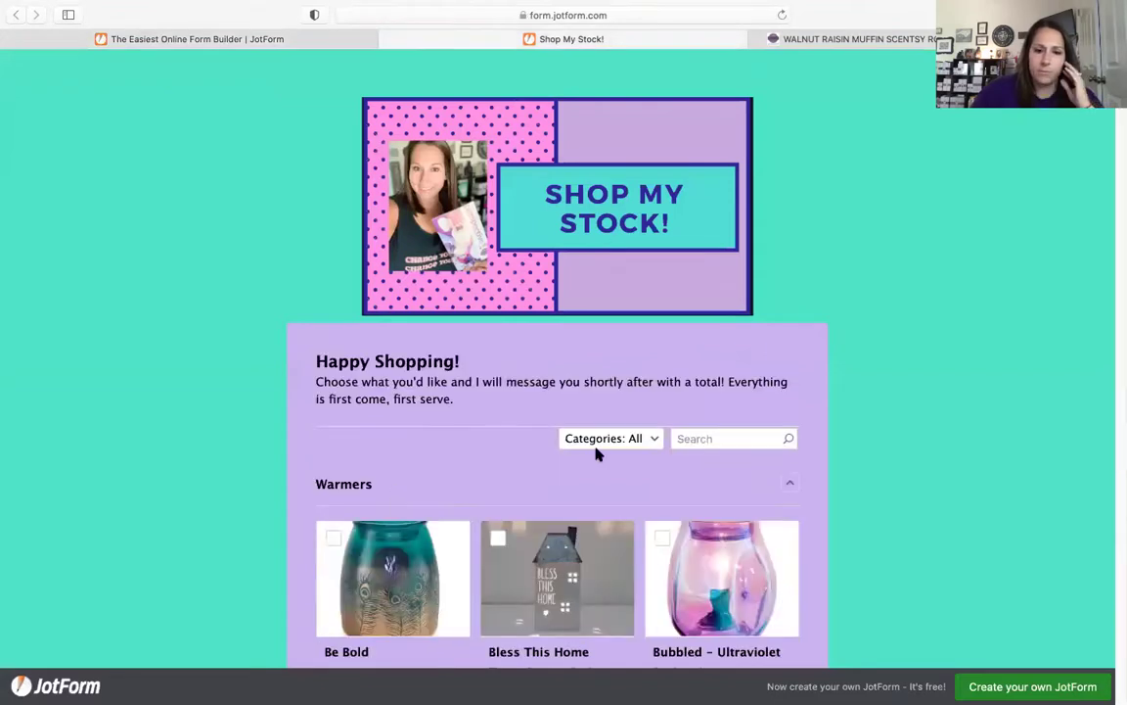
{"action": "scroll", "coordinate": [599, 446], "scroll_direction": "down", "scroll_amount": 20}
{"action": "scroll", "coordinate": [606, 442], "scroll_direction": "down", "scroll_amount": 20}
{"action": "scroll", "coordinate": [606, 442], "scroll_direction": "down", "scroll_amount": 20}
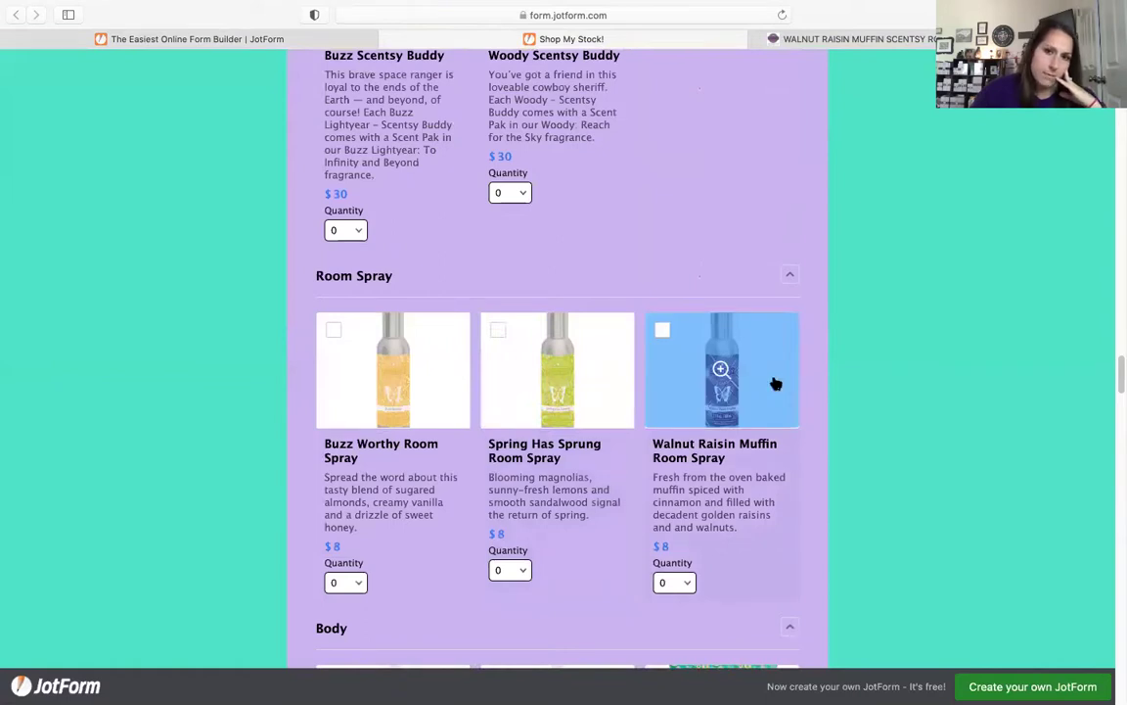
- Return to the form builder, close the product list settings and look through the Body and Clean product categories
{"action": "left_click", "coordinate": [268, 41]}
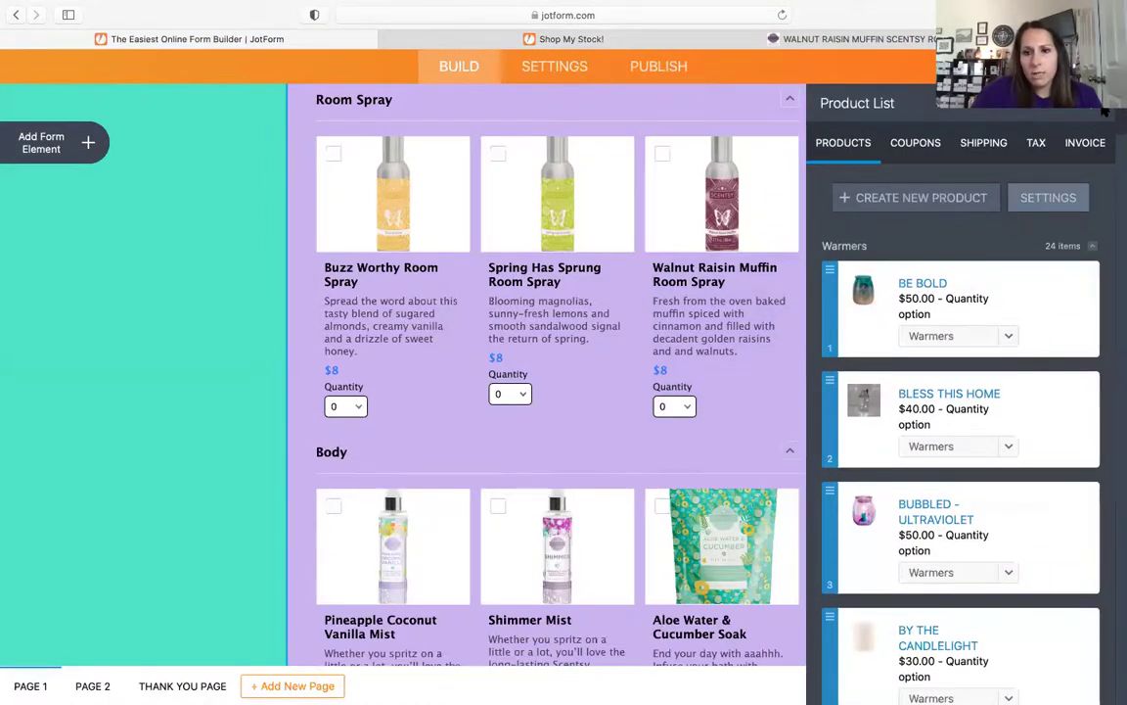
{"action": "left_click", "coordinate": [1103, 112]}
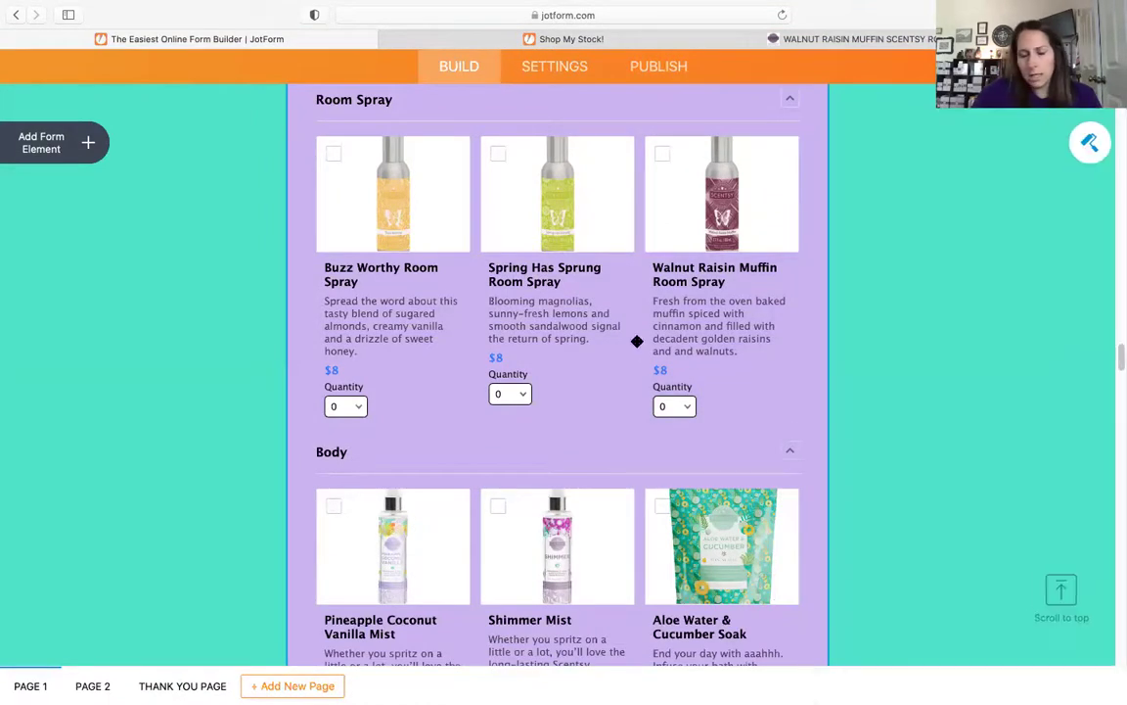
{"action": "scroll", "coordinate": [767, 304], "scroll_direction": "down", "scroll_amount": 10}
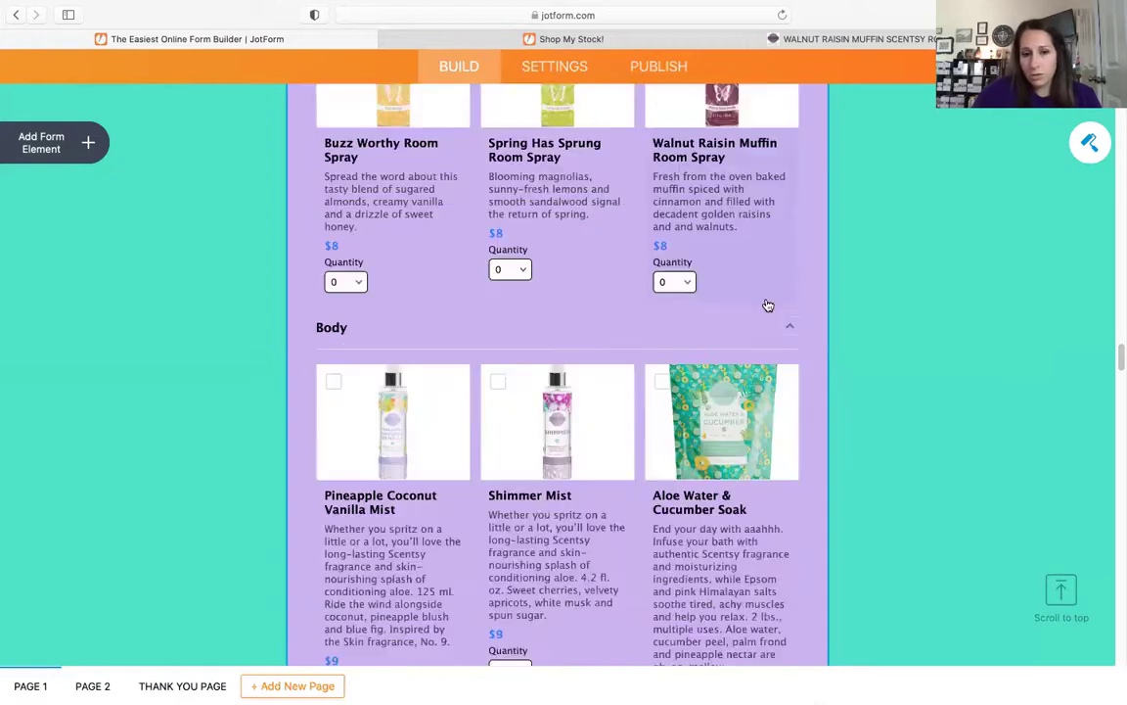
{"action": "scroll", "coordinate": [742, 306], "scroll_direction": "down", "scroll_amount": 10}
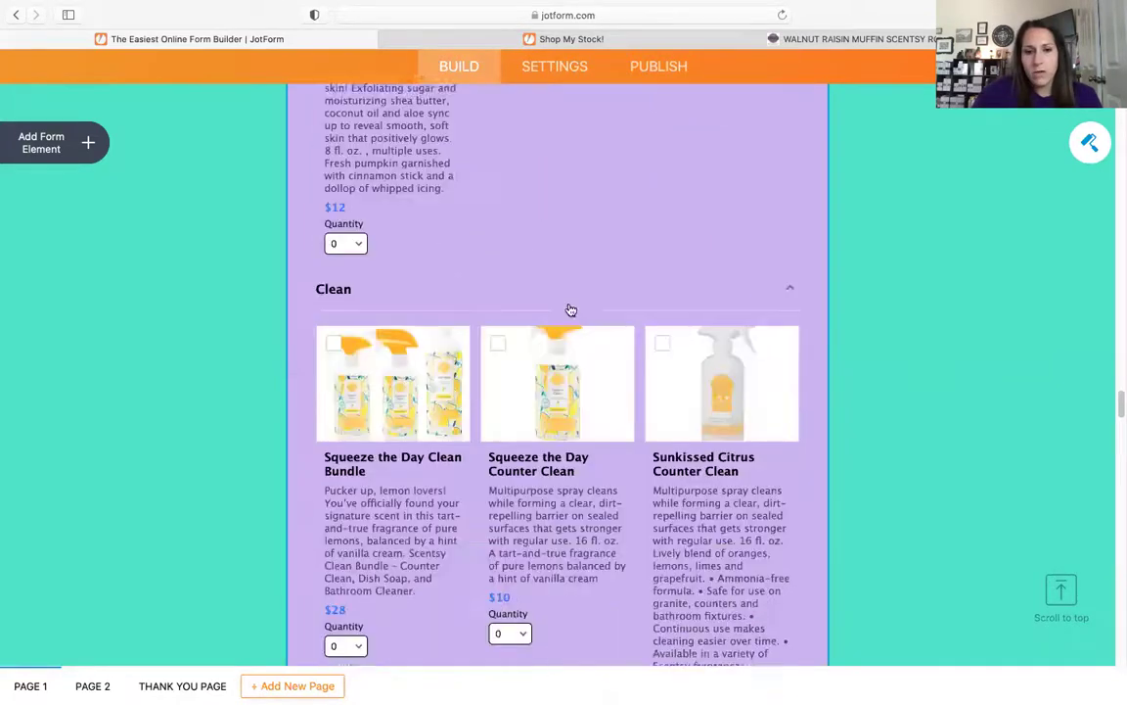
{"action": "scroll", "coordinate": [636, 304], "scroll_direction": "up", "scroll_amount": 3}
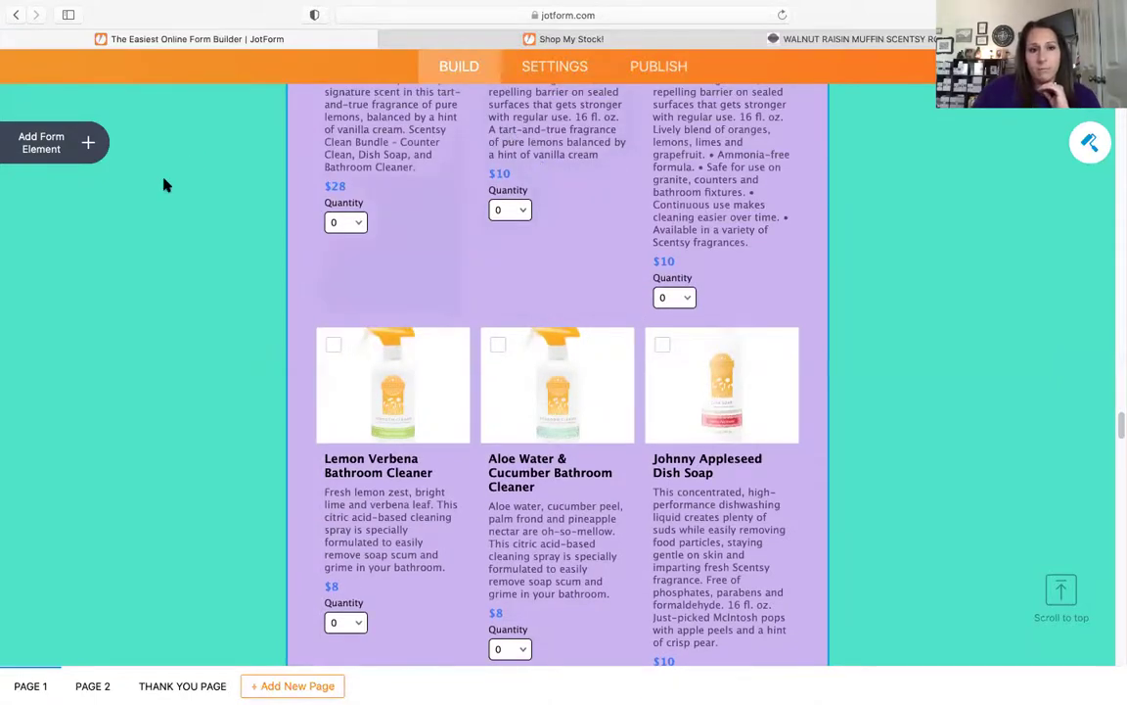
- Look through the basic form elements available to add, and close the list without adding any
{"action": "left_click", "coordinate": [88, 145]}
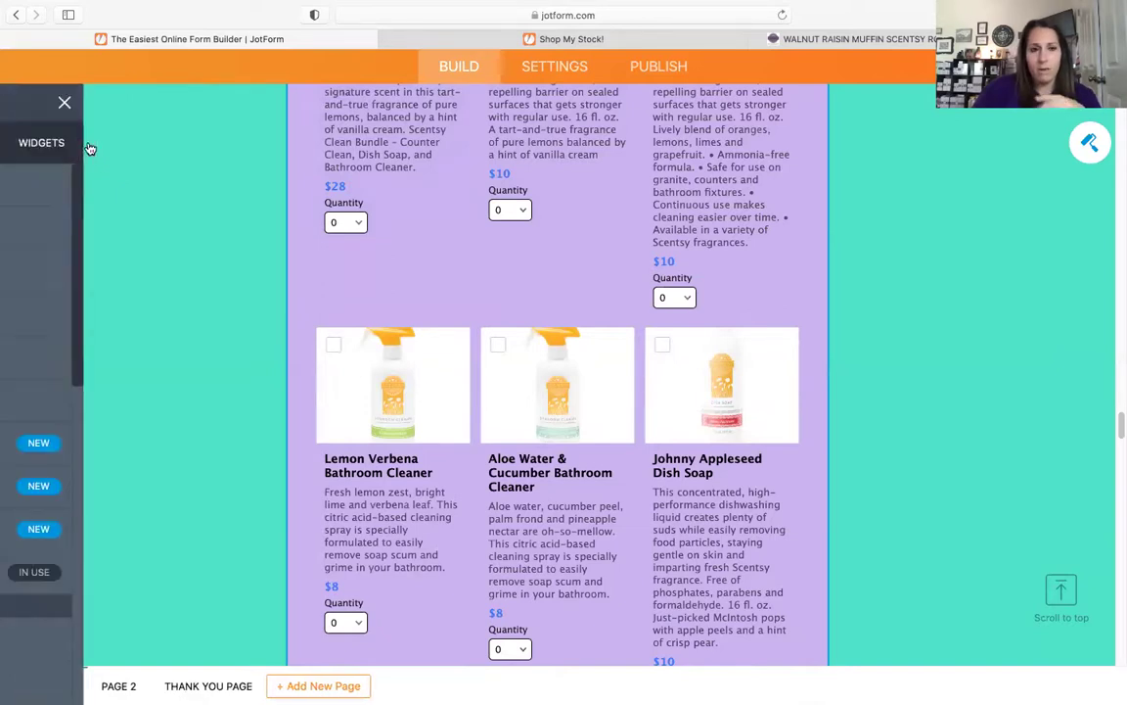
{"action": "scroll", "coordinate": [113, 242], "scroll_direction": "down", "scroll_amount": 4}
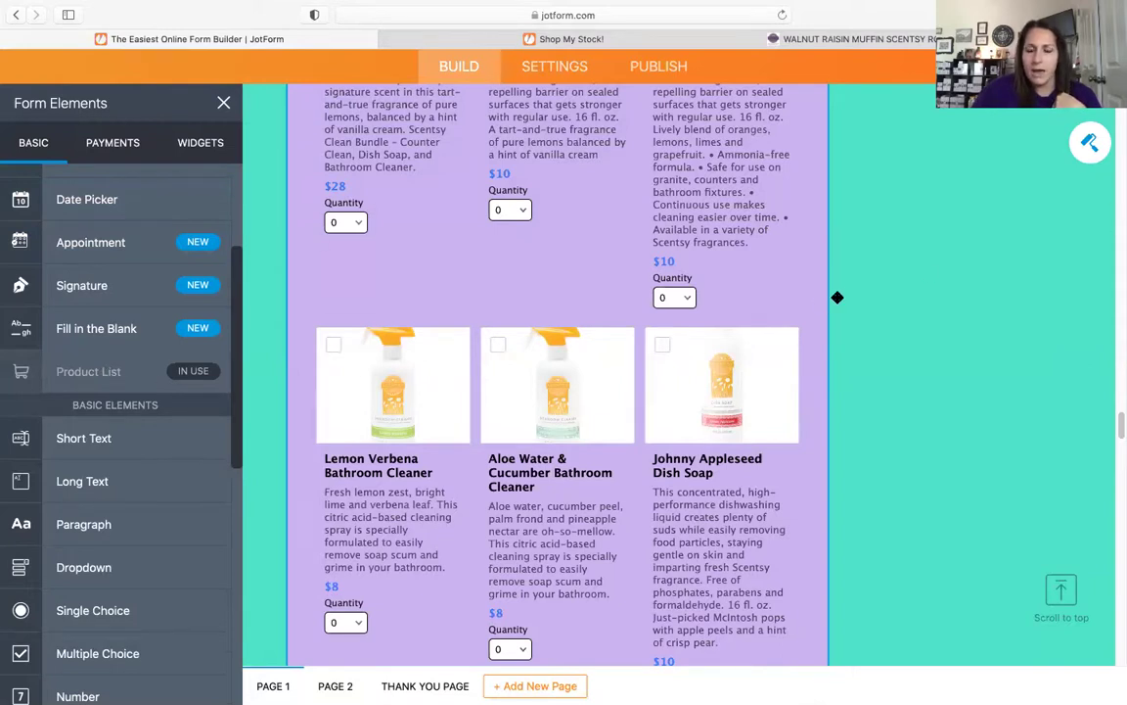
{"action": "scroll", "coordinate": [837, 296], "scroll_direction": "down", "scroll_amount": 10}
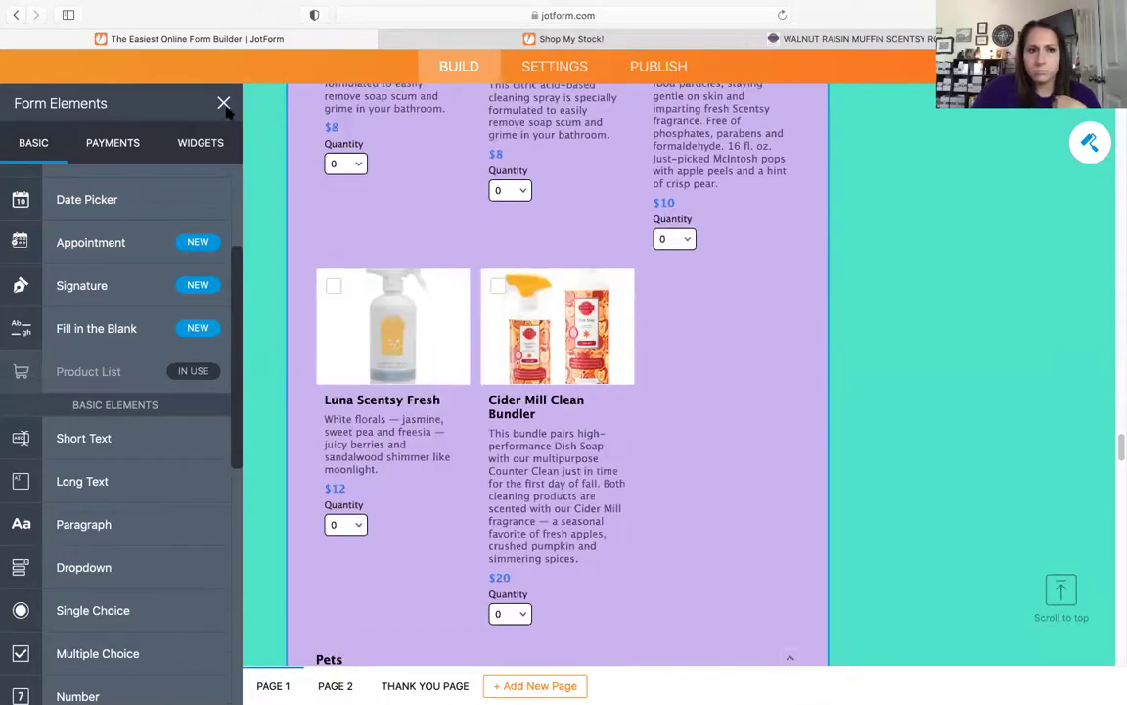
{"action": "left_click", "coordinate": [224, 105]}
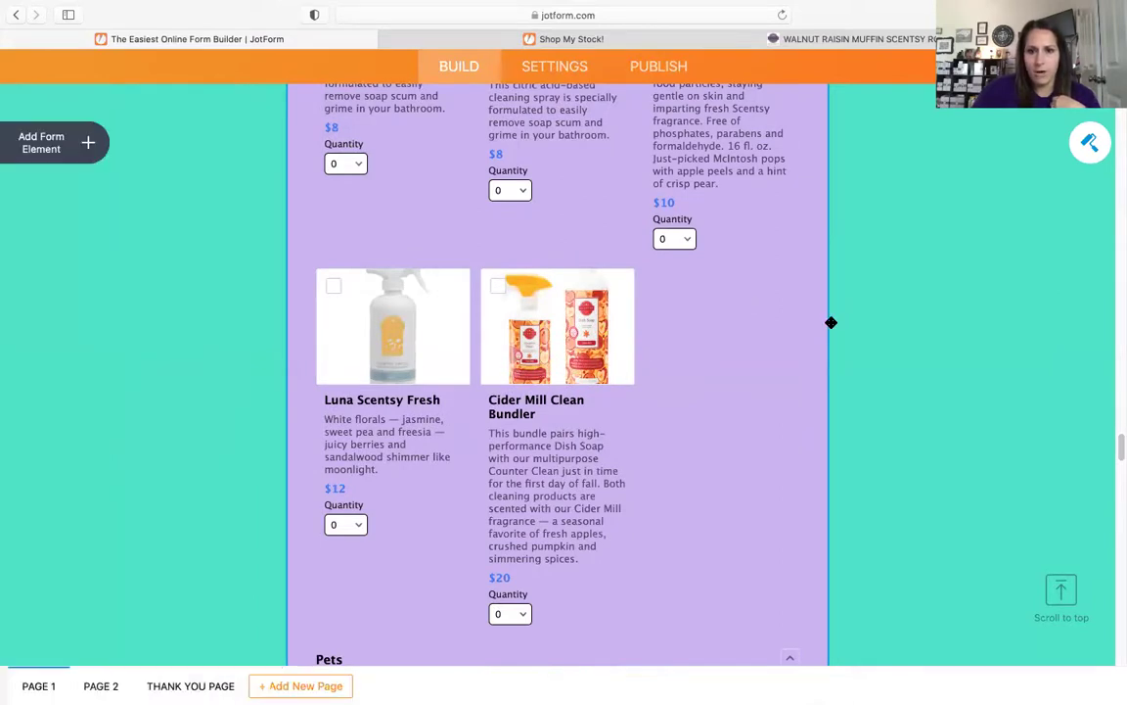
- Review the general and advanced properties of the product list element, and close them
{"action": "scroll", "coordinate": [836, 328], "scroll_direction": "down", "scroll_amount": 15}
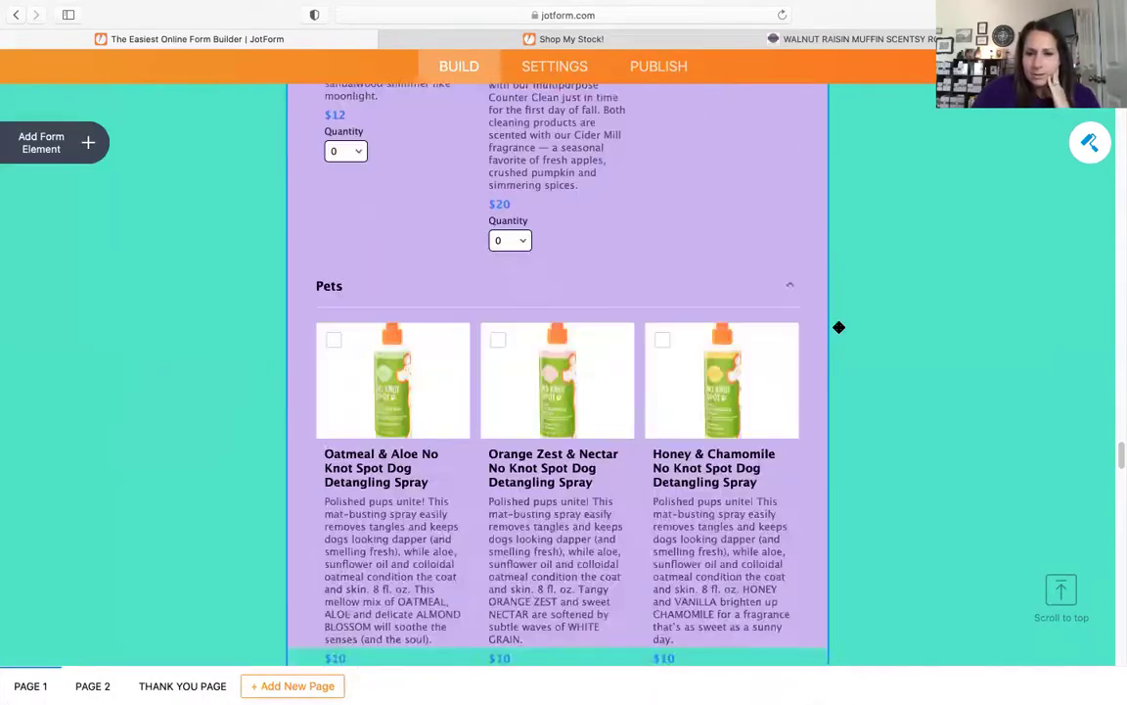
{"action": "scroll", "coordinate": [839, 327], "scroll_direction": "down", "scroll_amount": 1}
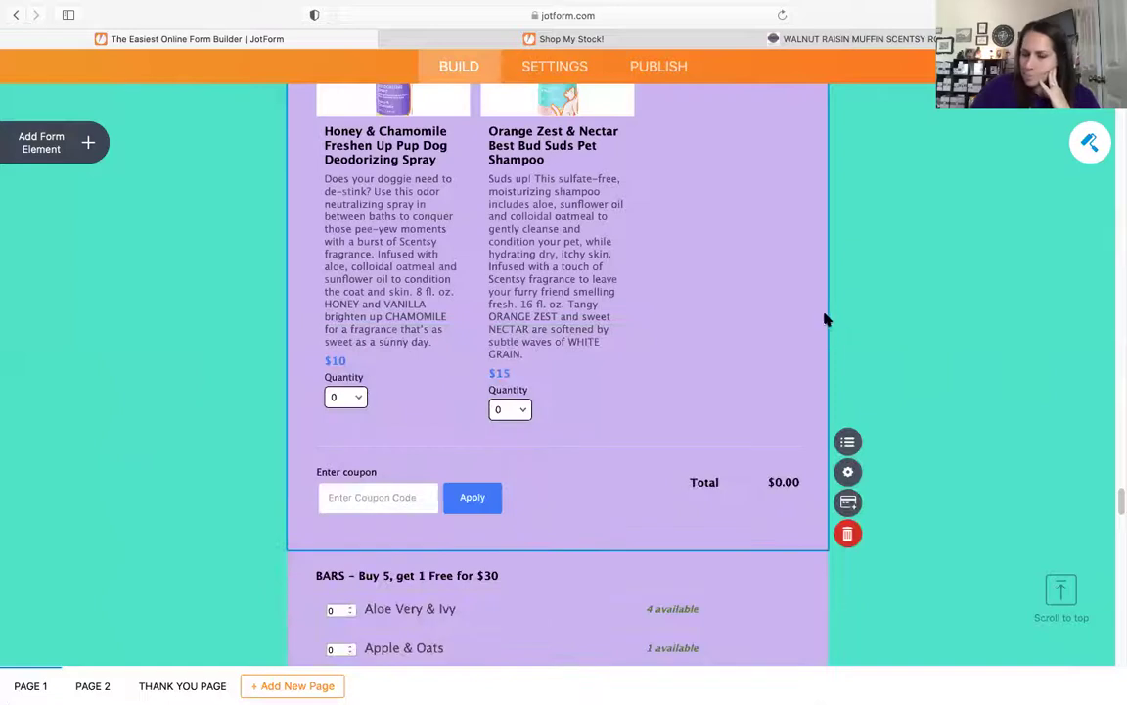
{"action": "left_click", "coordinate": [848, 474]}
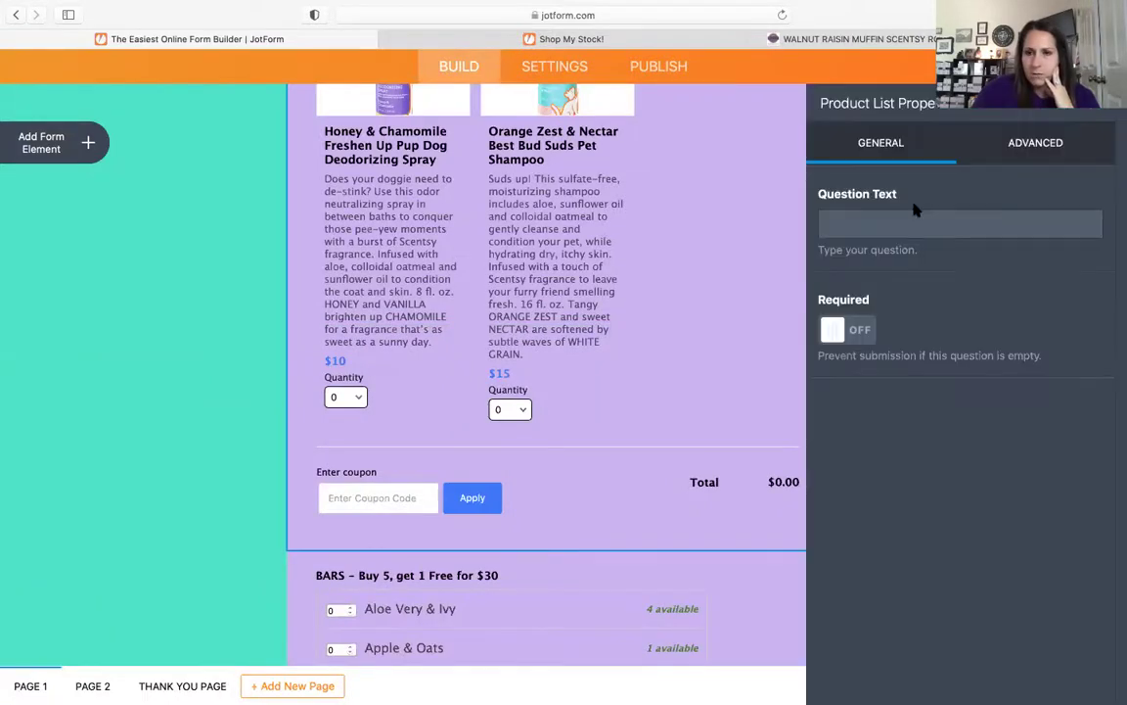
{"action": "left_click", "coordinate": [1022, 147]}
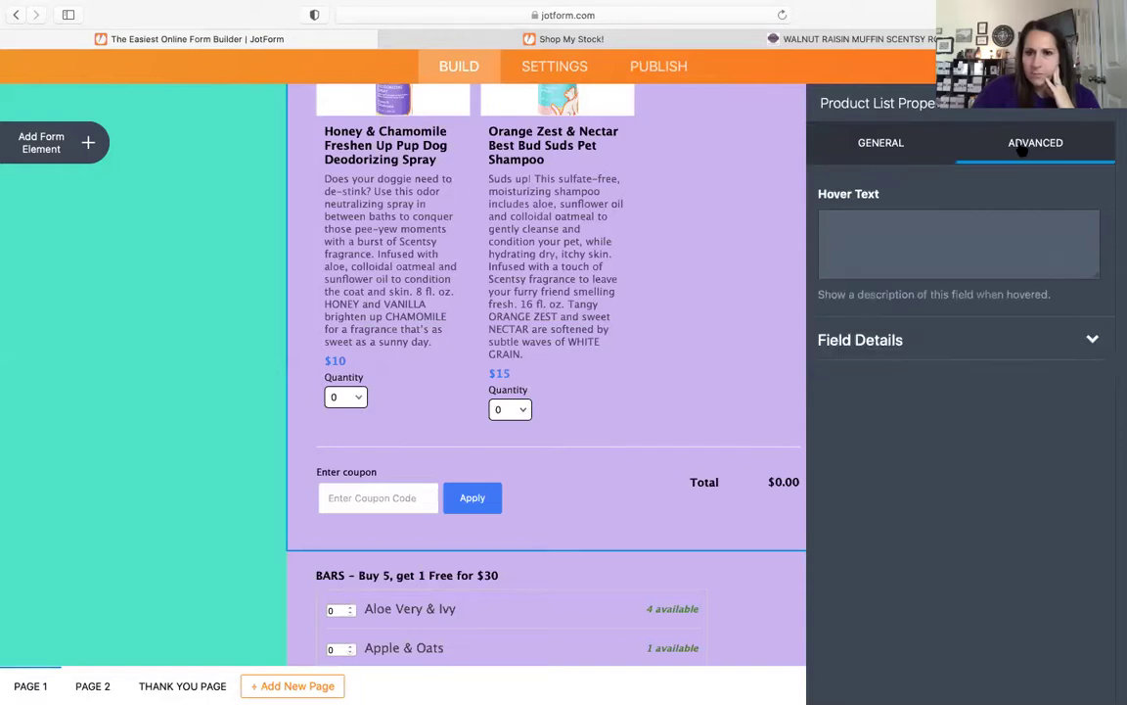
{"action": "left_click", "coordinate": [872, 147]}
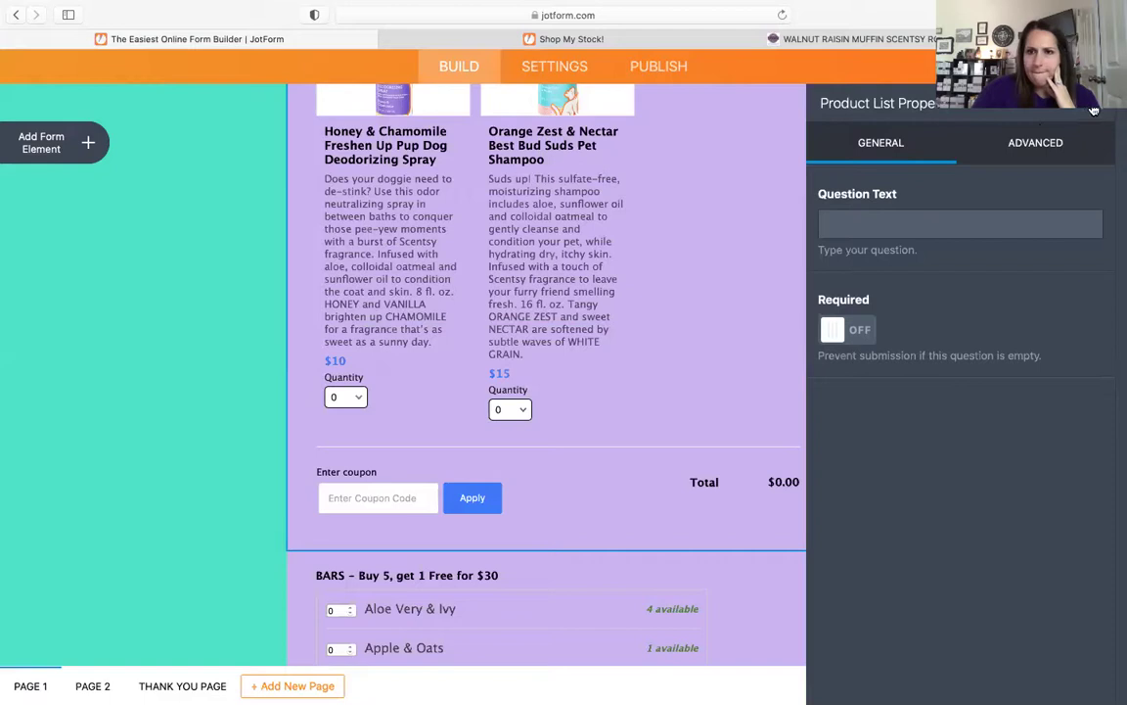
{"action": "left_click", "coordinate": [1095, 110]}
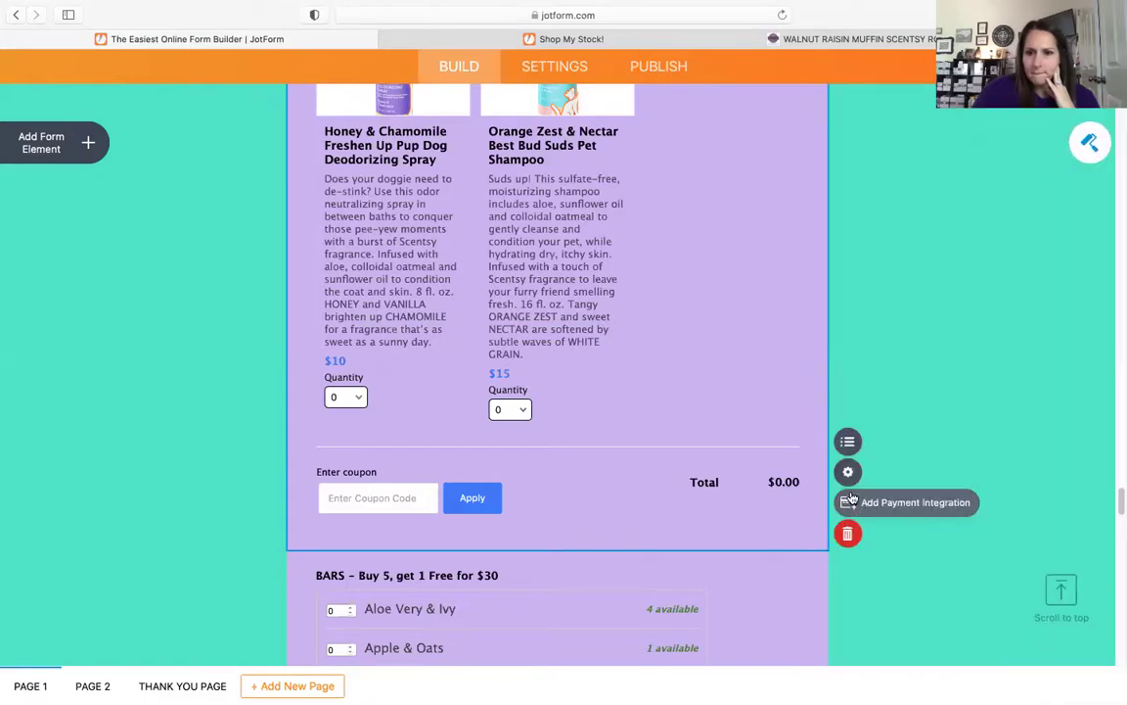
- Open the product list's settings and review the layout, currency, search and minimum order options
{"action": "left_click", "coordinate": [851, 445]}
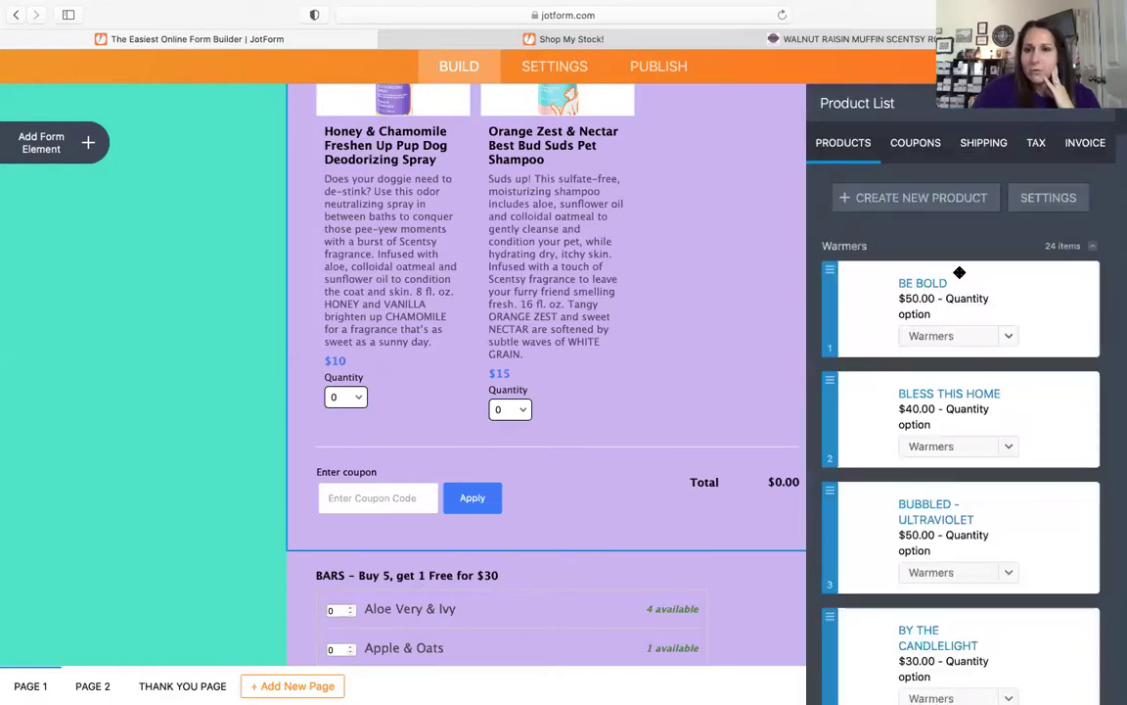
{"action": "left_click", "coordinate": [1030, 200]}
{"action": "scroll", "coordinate": [1032, 198], "scroll_direction": "down", "scroll_amount": 6}
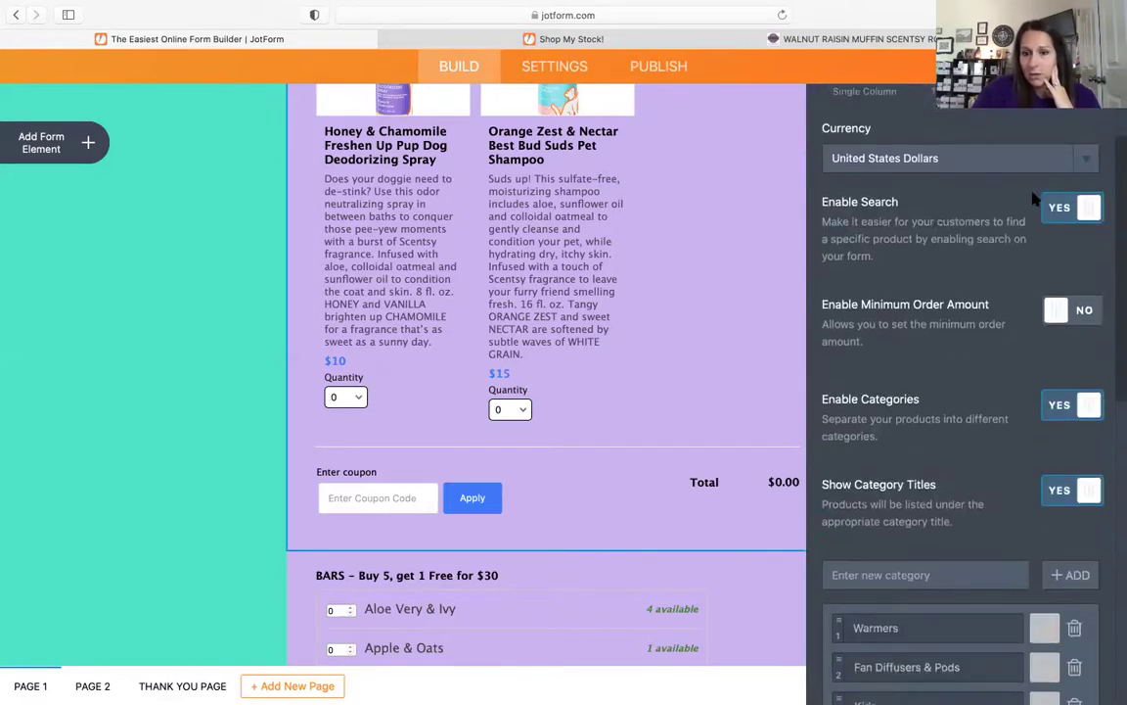
{"action": "scroll", "coordinate": [1033, 198], "scroll_direction": "up", "scroll_amount": 5}
{"action": "scroll", "coordinate": [1033, 200], "scroll_direction": "up", "scroll_amount": 2}
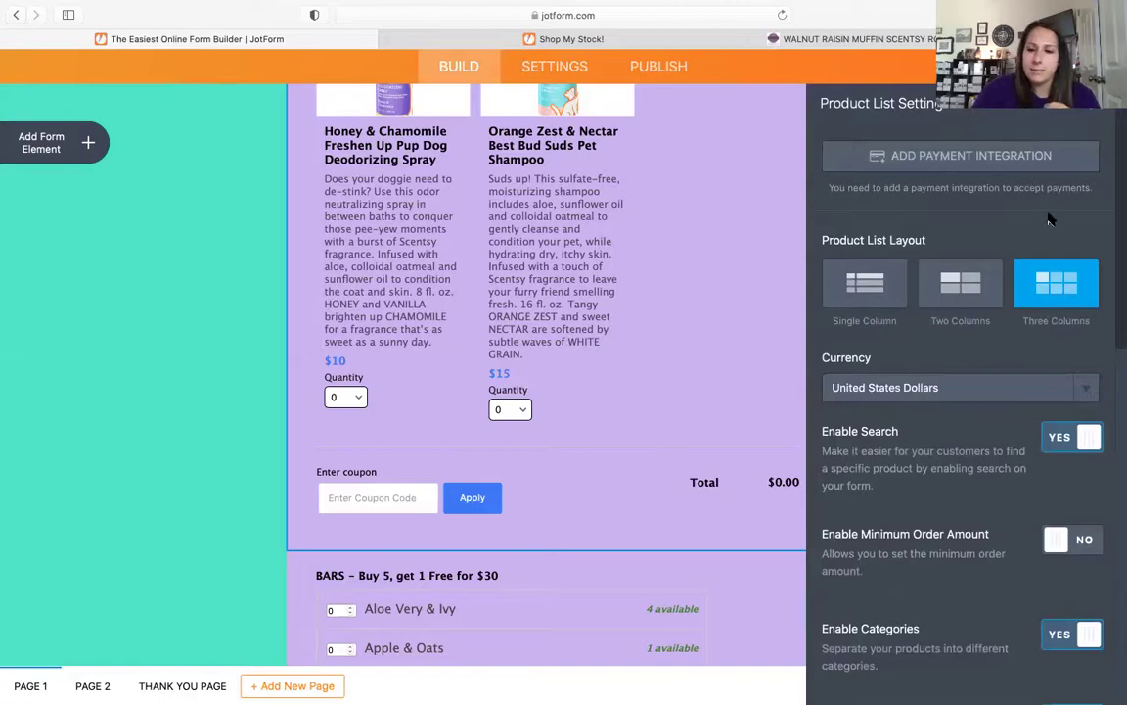
- Examine how product categories and their titles are managed in the product list settings, and close the settings
{"action": "scroll", "coordinate": [945, 167], "scroll_direction": "down", "scroll_amount": 6}
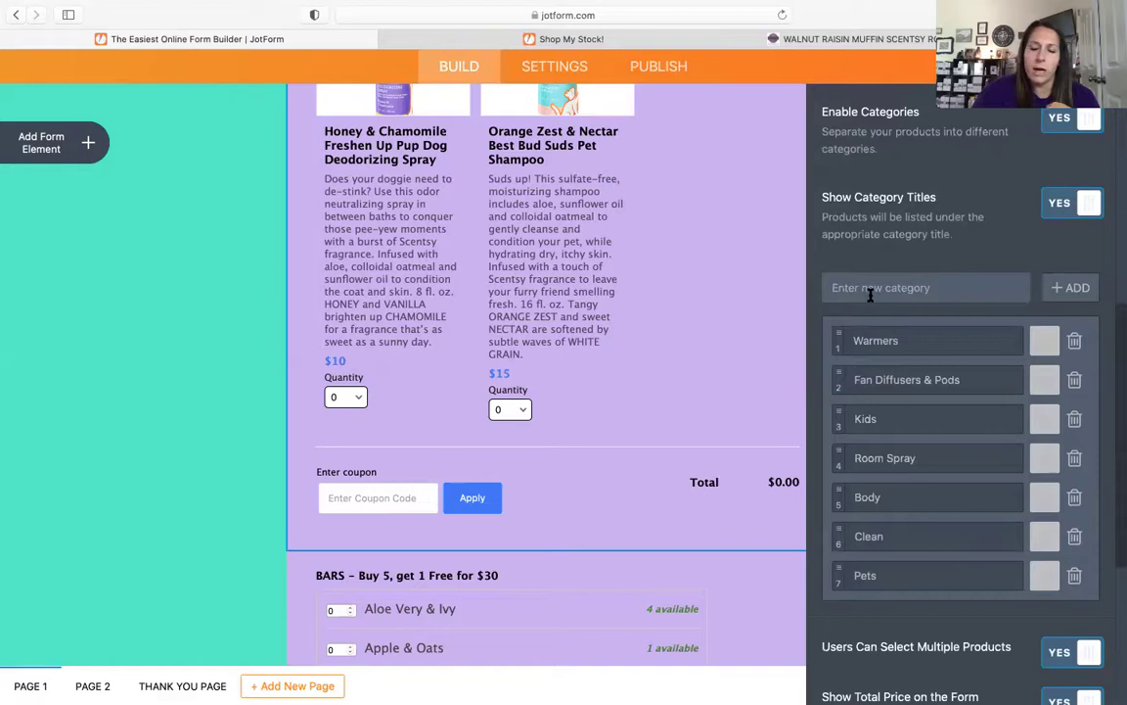
{"action": "scroll", "coordinate": [976, 294], "scroll_direction": "up", "scroll_amount": 1}
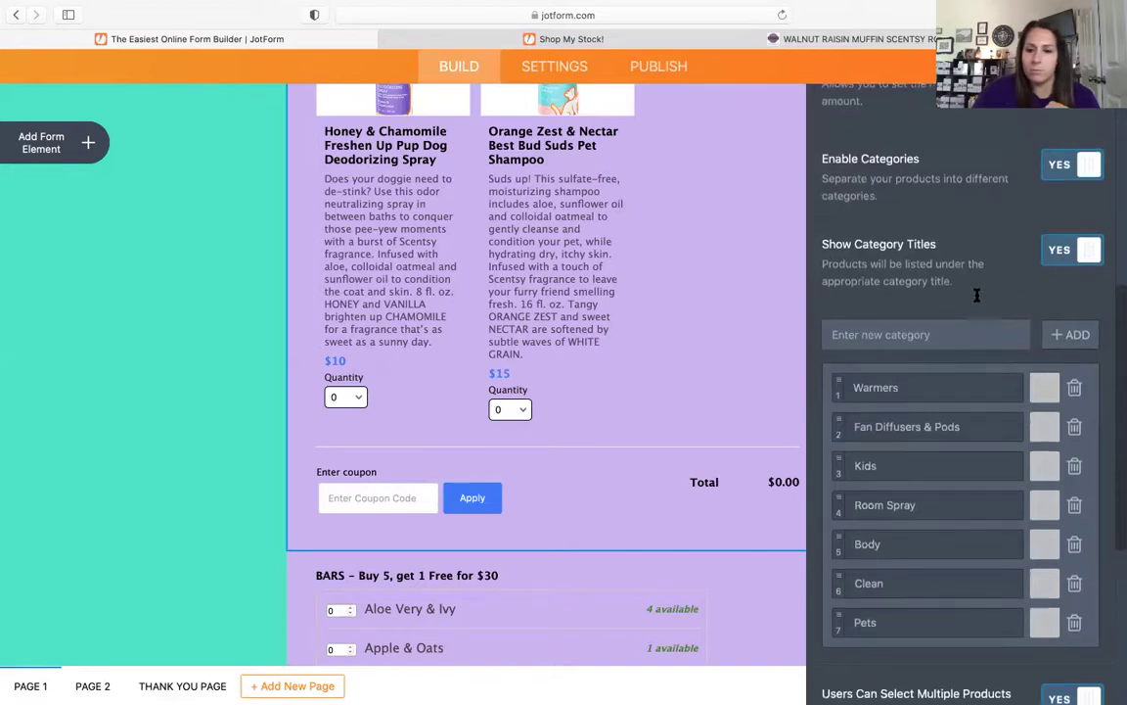
{"action": "scroll", "coordinate": [976, 283], "scroll_direction": "down", "scroll_amount": 3}
{"action": "scroll", "coordinate": [976, 262], "scroll_direction": "up", "scroll_amount": 10}
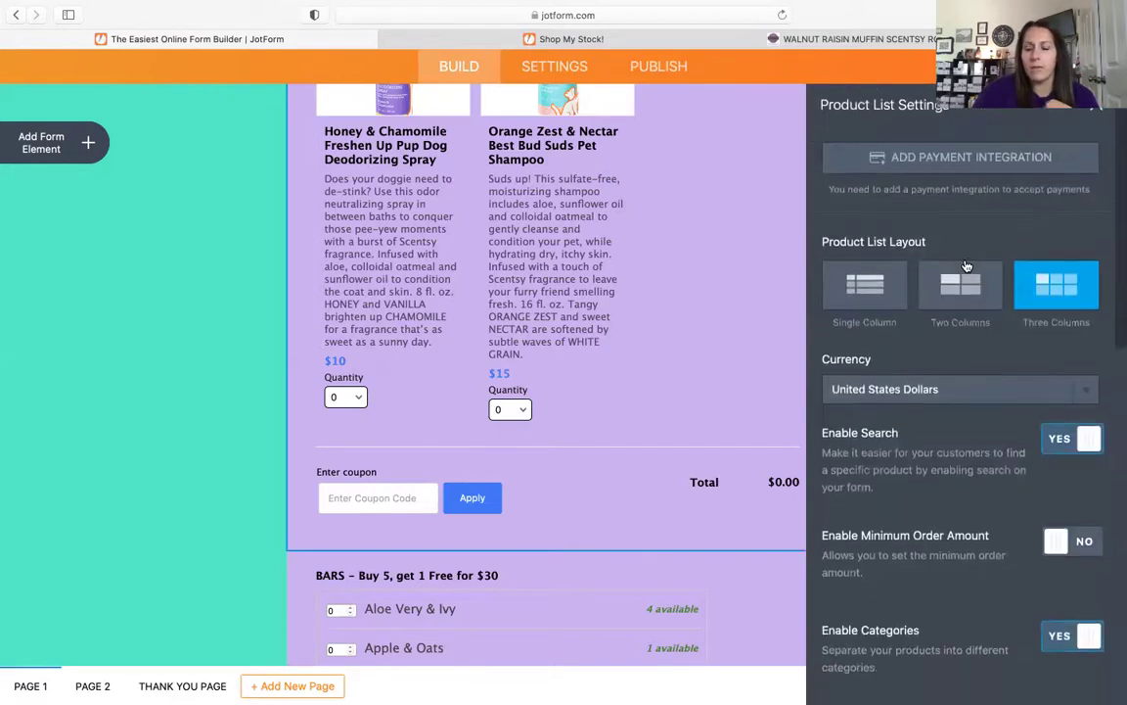
{"action": "scroll", "coordinate": [966, 265], "scroll_direction": "down", "scroll_amount": 10}
{"action": "scroll", "coordinate": [966, 262], "scroll_direction": "up", "scroll_amount": 4}
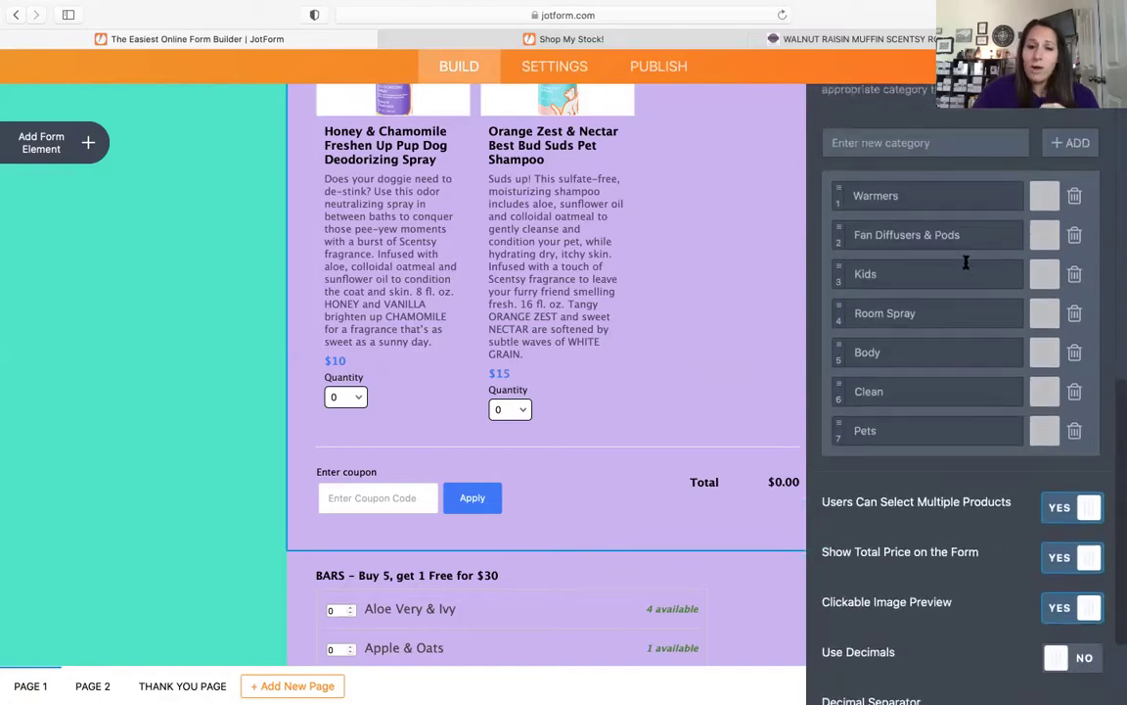
{"action": "scroll", "coordinate": [976, 258], "scroll_direction": "up", "scroll_amount": 3}
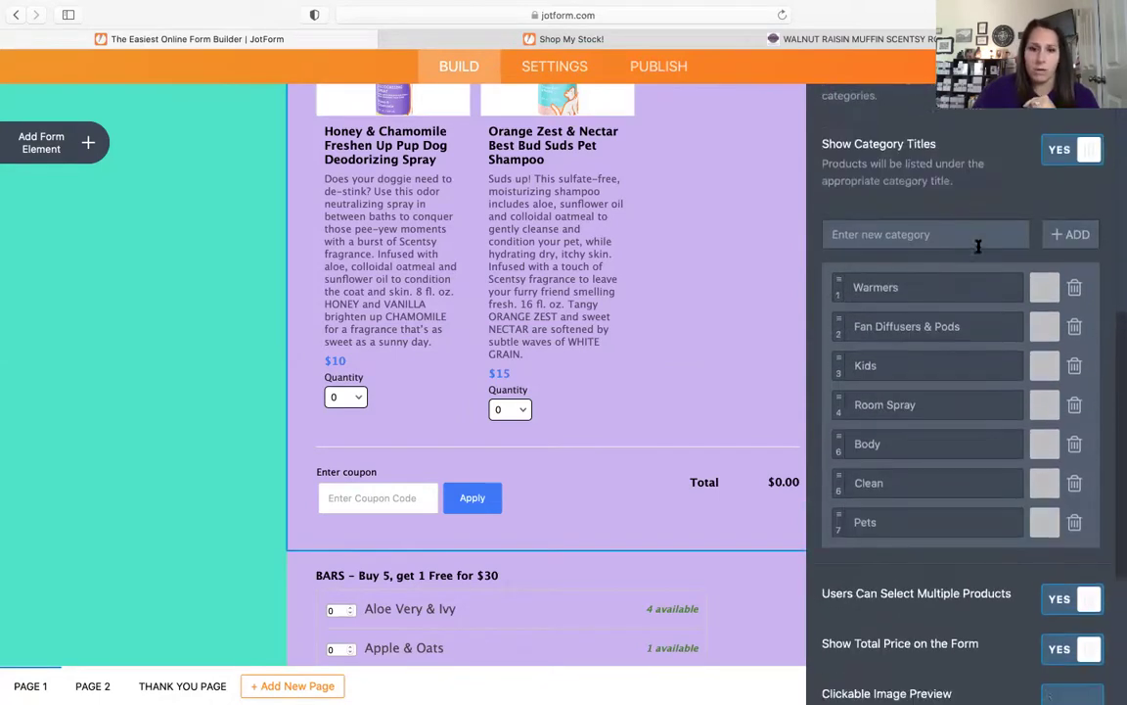
{"action": "scroll", "coordinate": [979, 246], "scroll_direction": "down", "scroll_amount": 4}
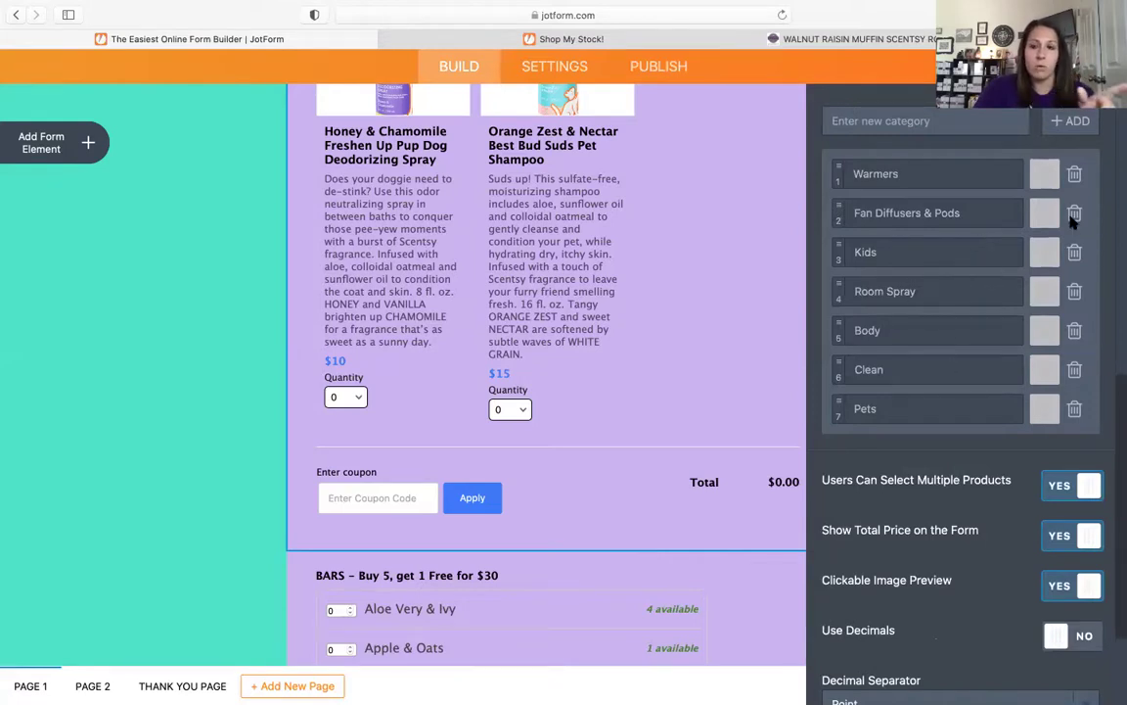
{"action": "scroll", "coordinate": [1066, 221], "scroll_direction": "up", "scroll_amount": 10}
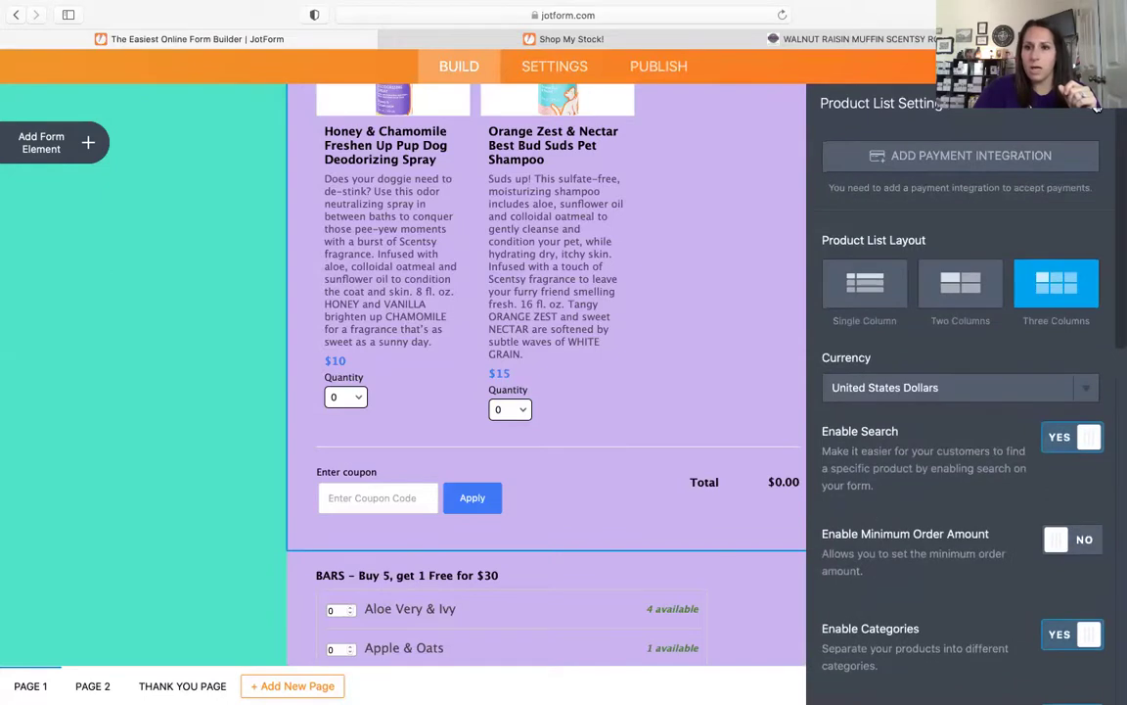
{"action": "left_click", "coordinate": [1098, 105]}
- Open the Quantity Gift Registry widget settings for the bars list and examine how items and their available counts are entered
{"action": "scroll", "coordinate": [825, 281], "scroll_direction": "down", "scroll_amount": 15}
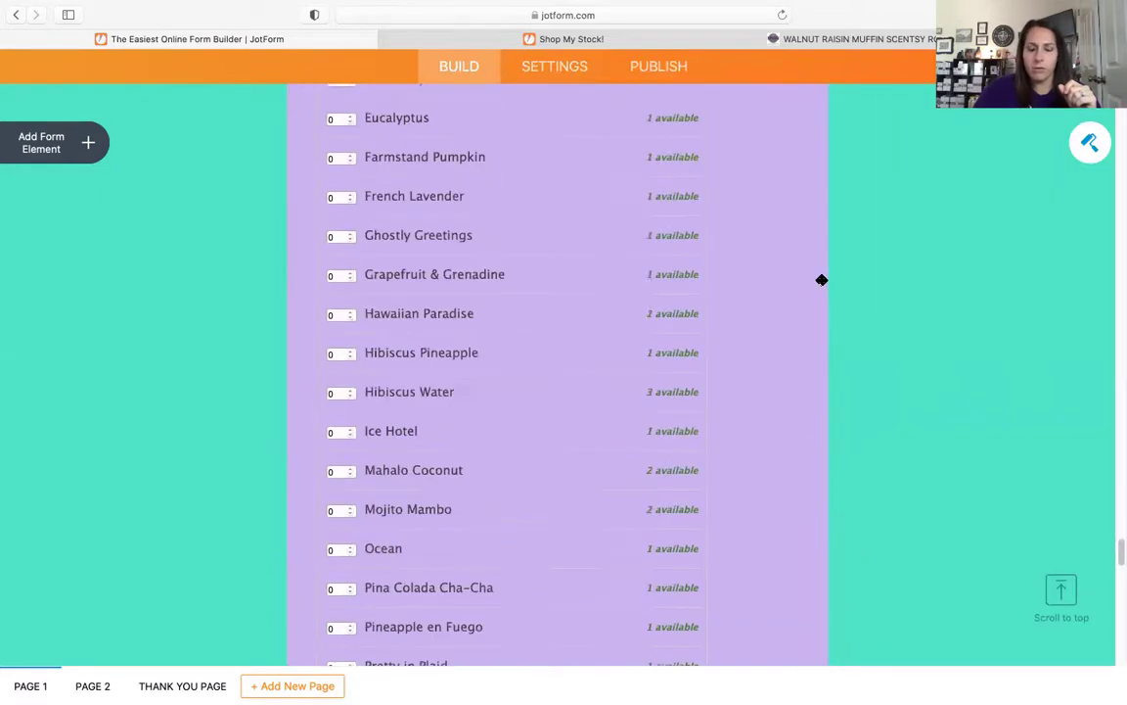
{"action": "scroll", "coordinate": [822, 280], "scroll_direction": "down", "scroll_amount": 3}
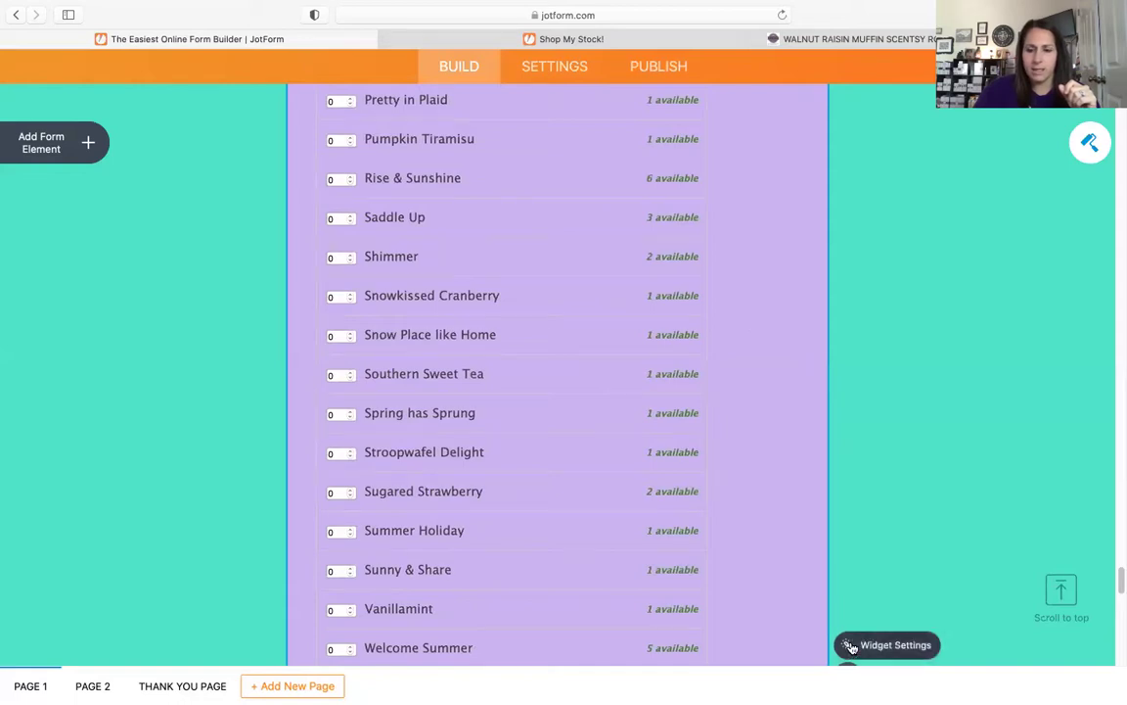
{"action": "left_click", "coordinate": [848, 645]}
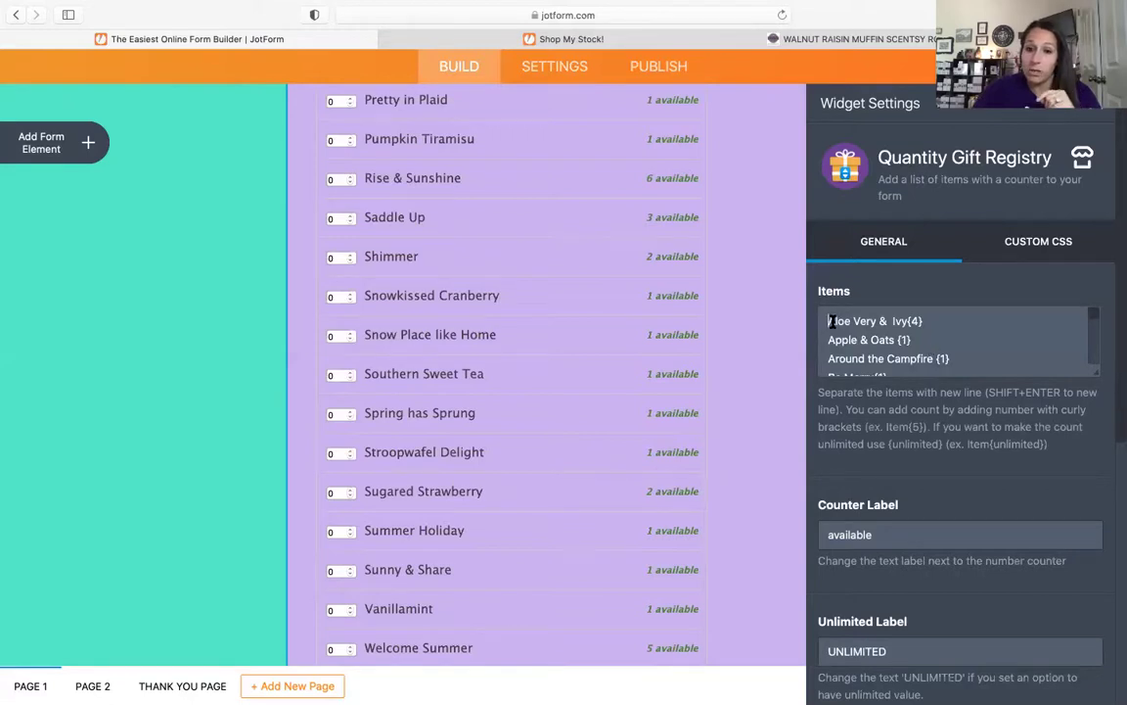
{"action": "left_click_drag", "start_coordinate": [827, 321], "coordinate": [896, 323]}
{"action": "left_click", "coordinate": [840, 401]}
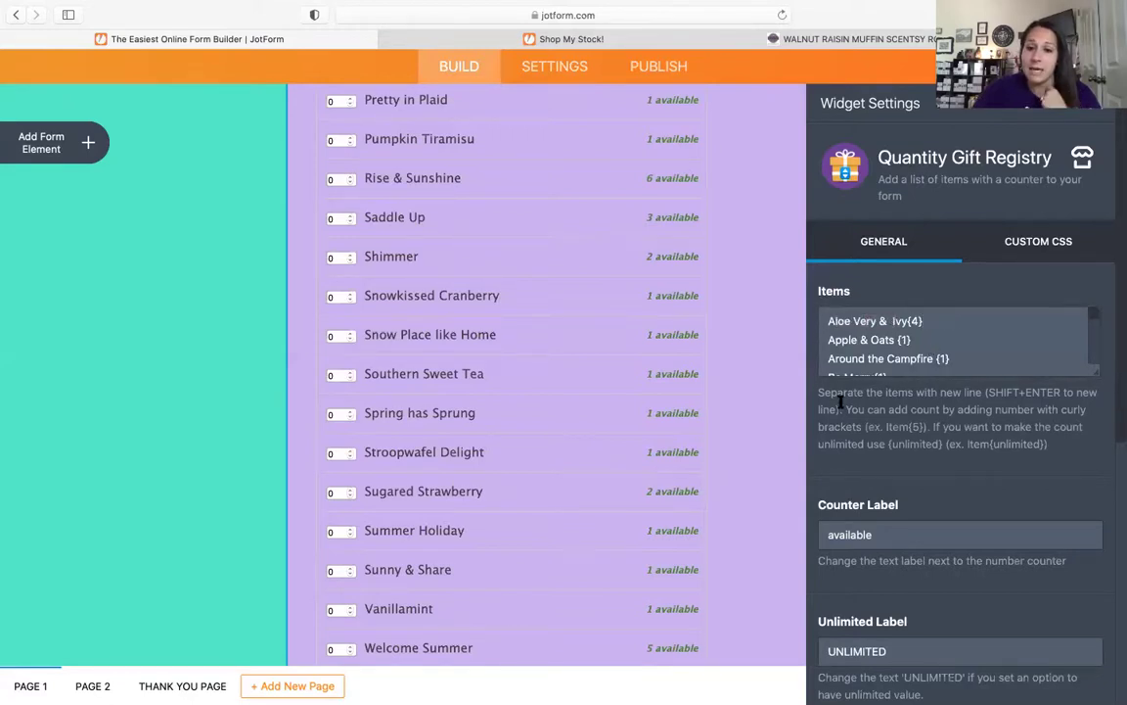
{"action": "left_click_drag", "start_coordinate": [855, 411], "coordinate": [1008, 419]}
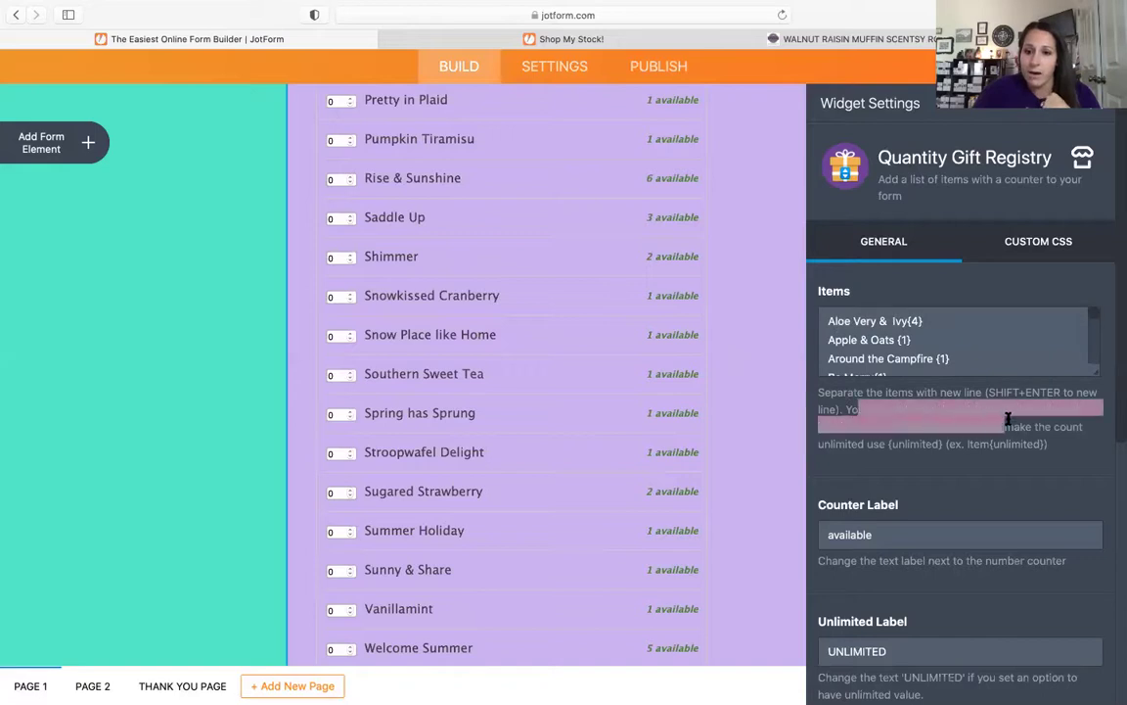
{"action": "left_click", "coordinate": [935, 427]}
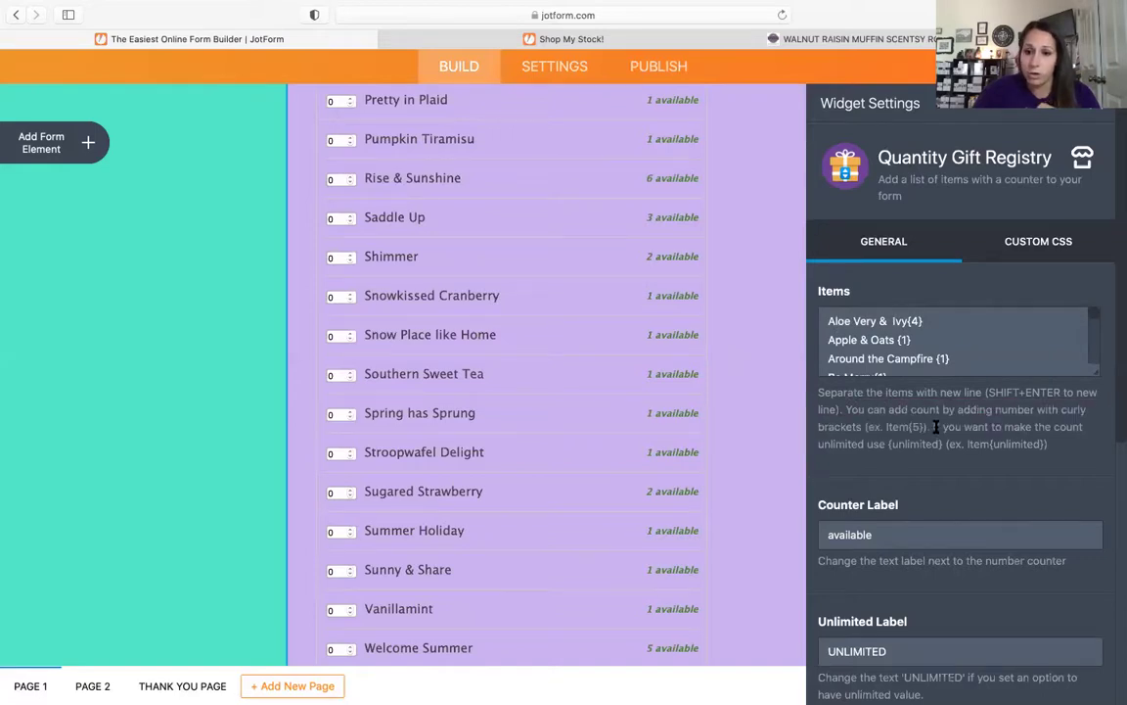
{"action": "scroll", "coordinate": [989, 336], "scroll_direction": "down", "scroll_amount": 10}
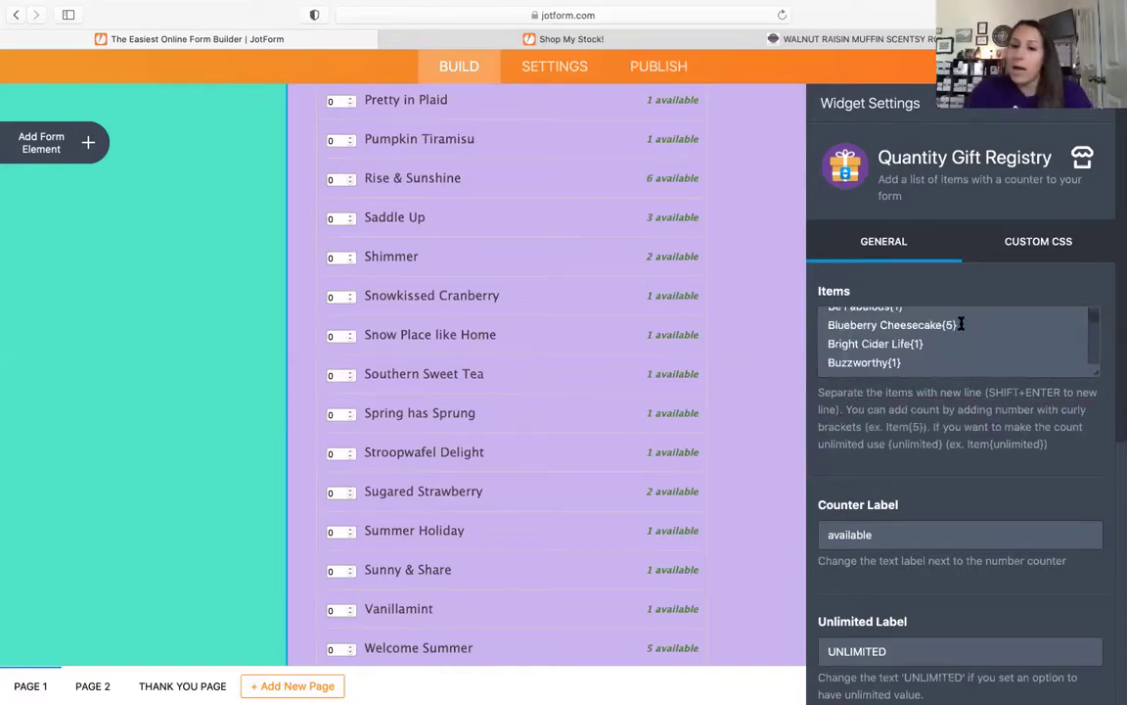
{"action": "scroll", "coordinate": [1016, 334], "scroll_direction": "down", "scroll_amount": 10}
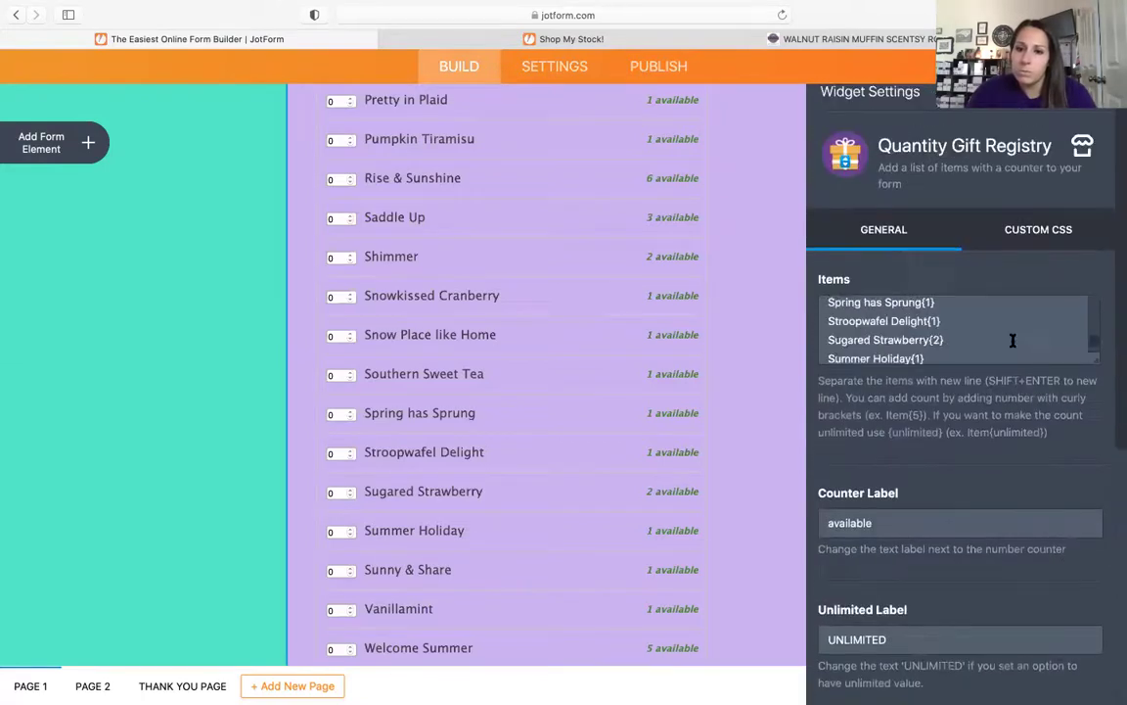
- Add the item Walnut Raisin Muffin with a count of {2} below Vanillamint in the bars widget's item list
{"action": "scroll", "coordinate": [1009, 338], "scroll_direction": "down", "scroll_amount": 3}
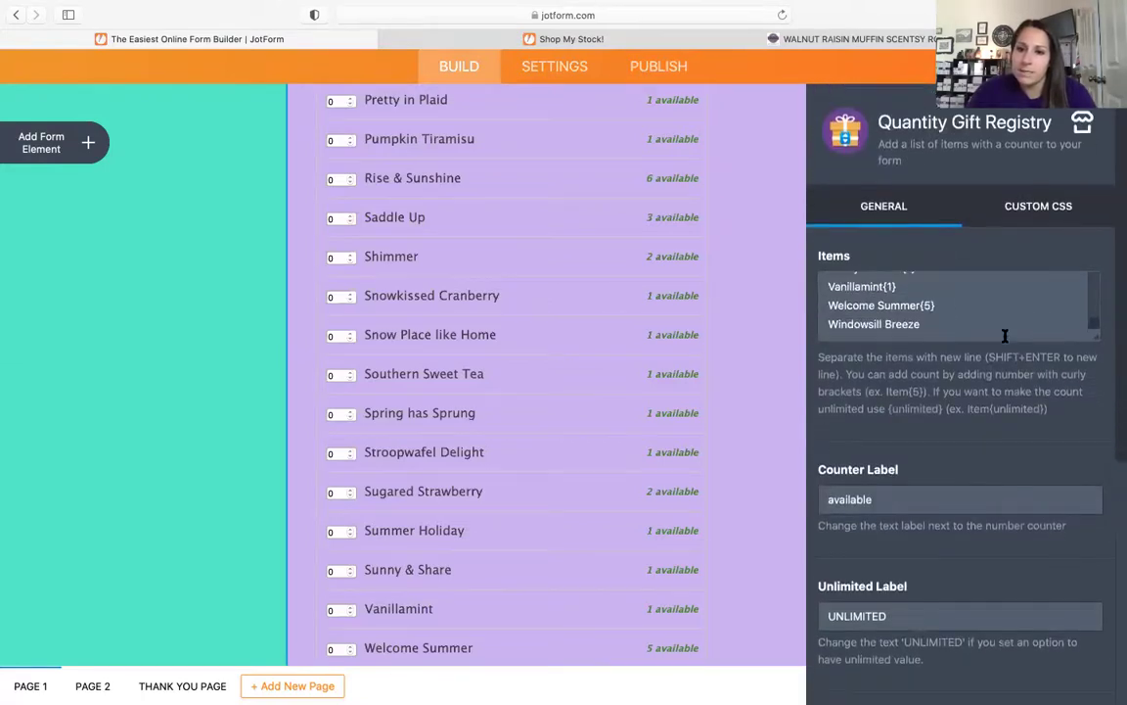
{"action": "left_click", "coordinate": [917, 291]}
{"action": "key", "text": "shift+Return"}
{"action": "type", "text": "Walnut"}
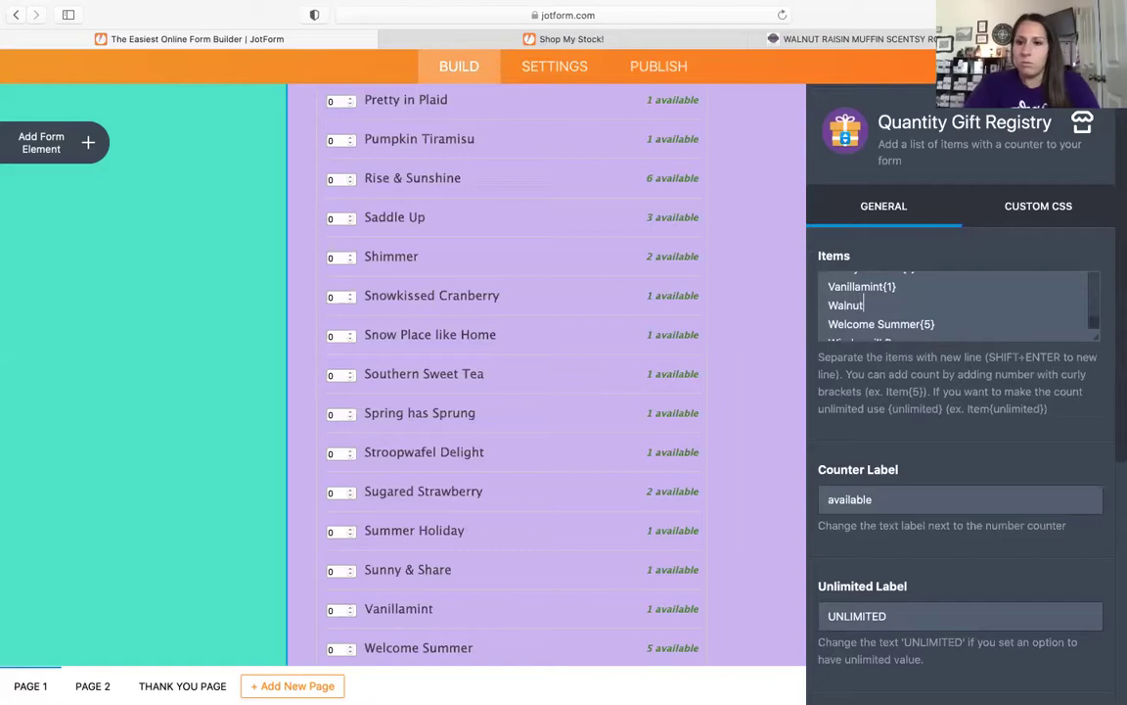
{"action": "type", "text": " Eai"}
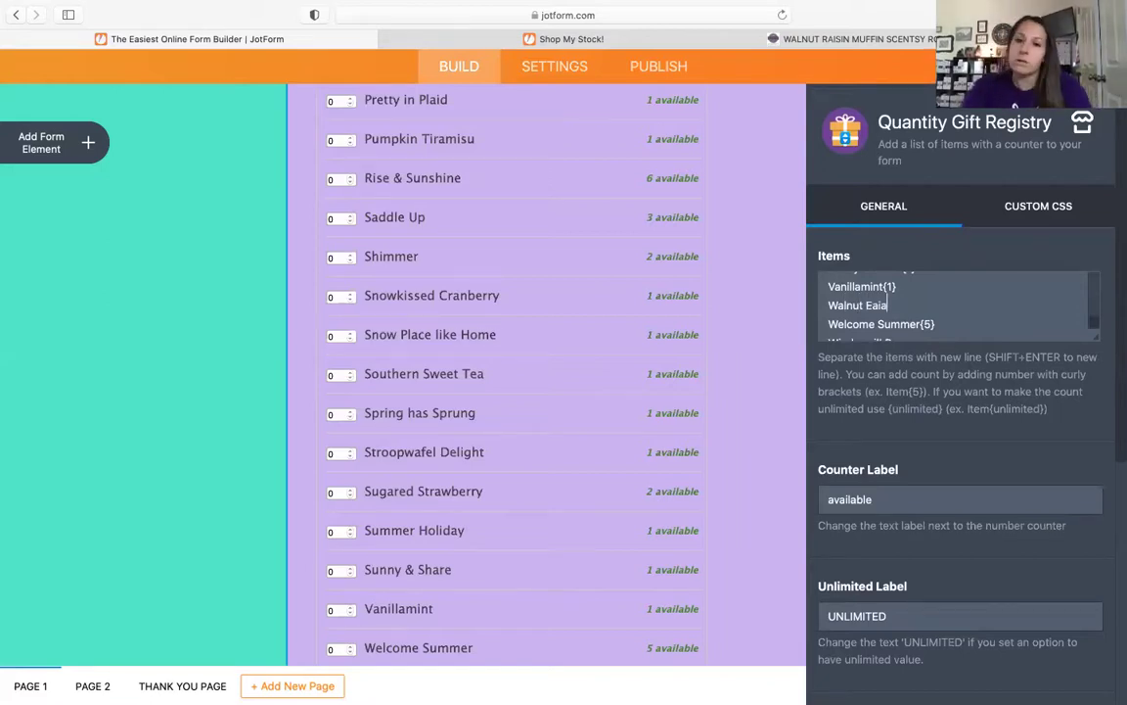
{"action": "key", "text": "BackSpace"}
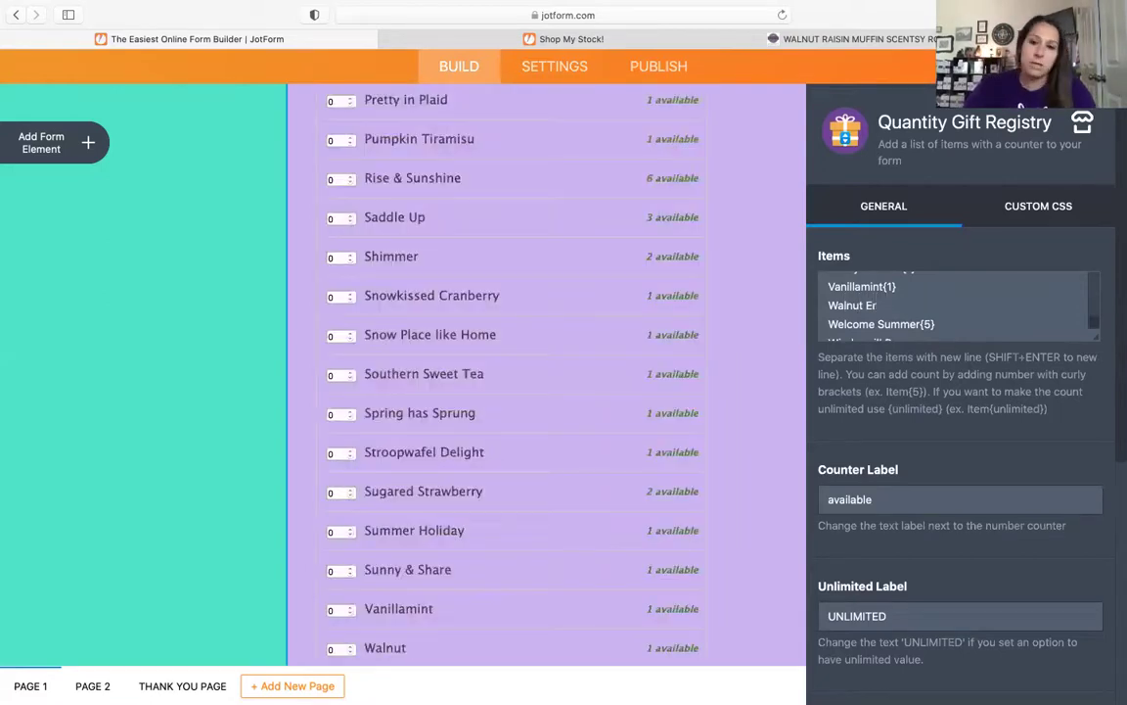
{"action": "key", "text": "BackSpace"}
{"action": "type", "text": "Ria"}
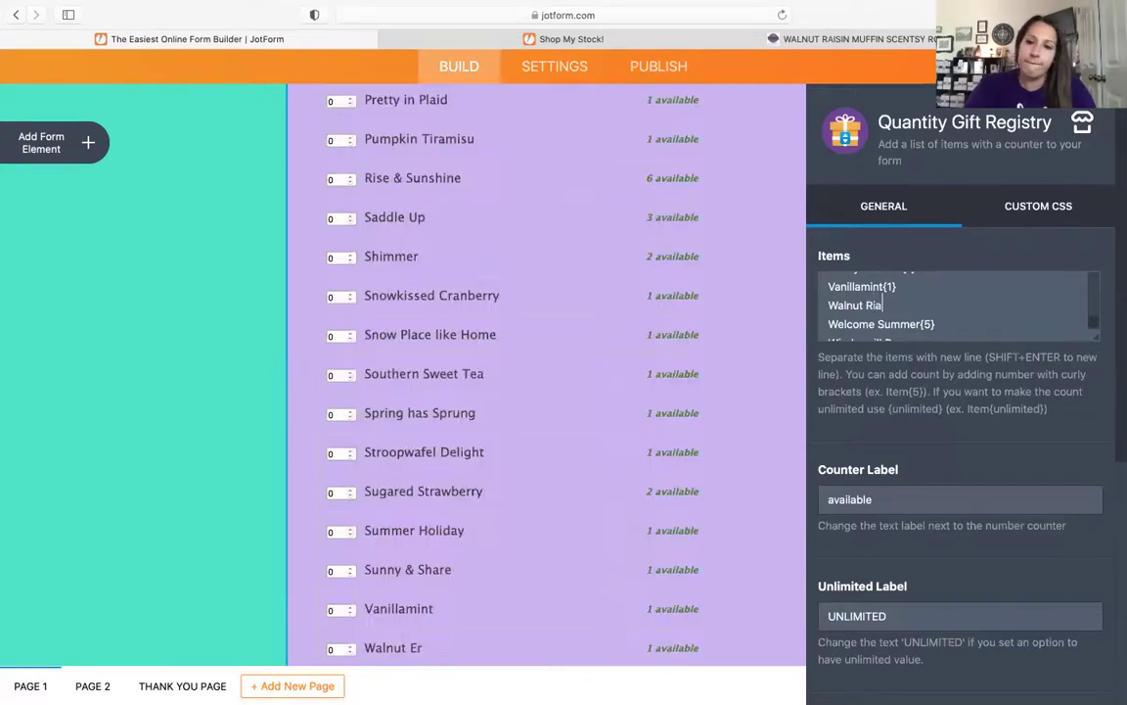
{"action": "key", "text": "BackSpace"}
{"action": "key", "text": "BackSpace"}
{"action": "type", "text": "aisin Muffin"}
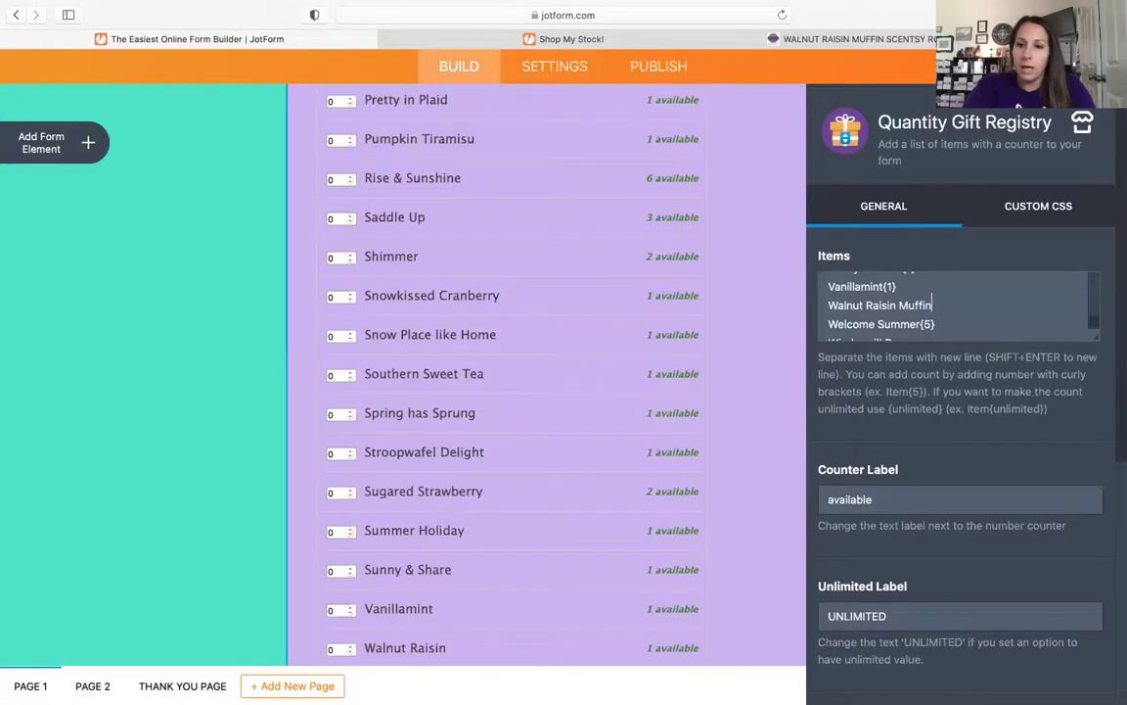
{"action": "type", "text": " {"}
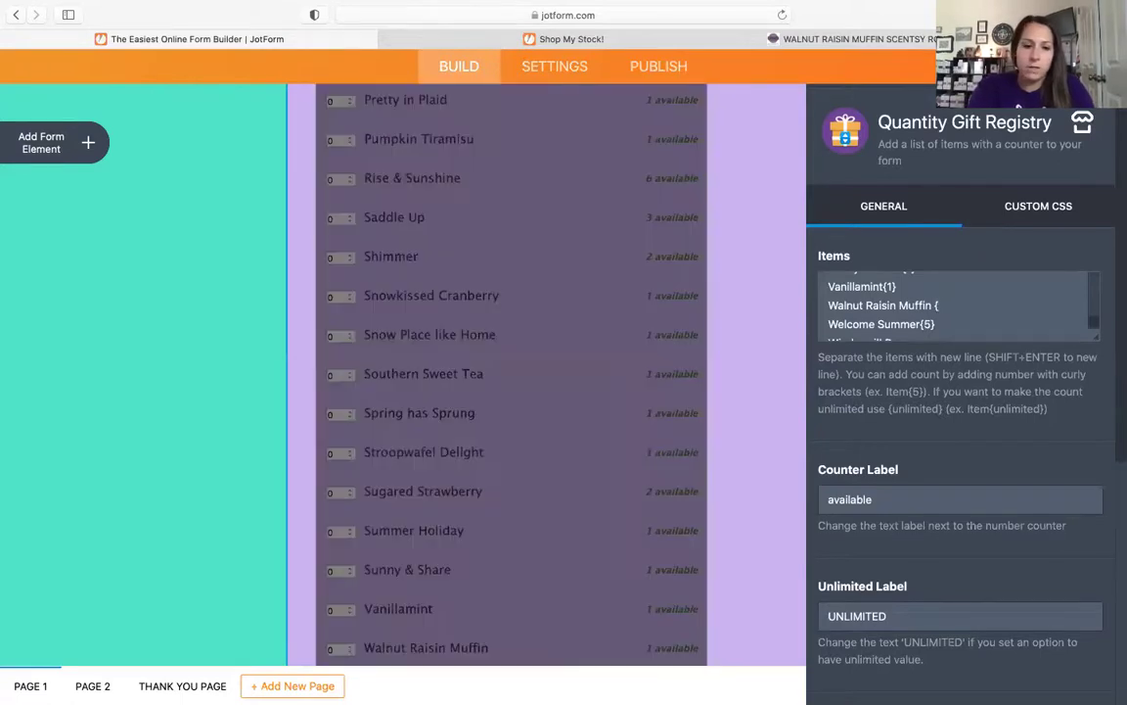
{"action": "type", "text": "2}"}
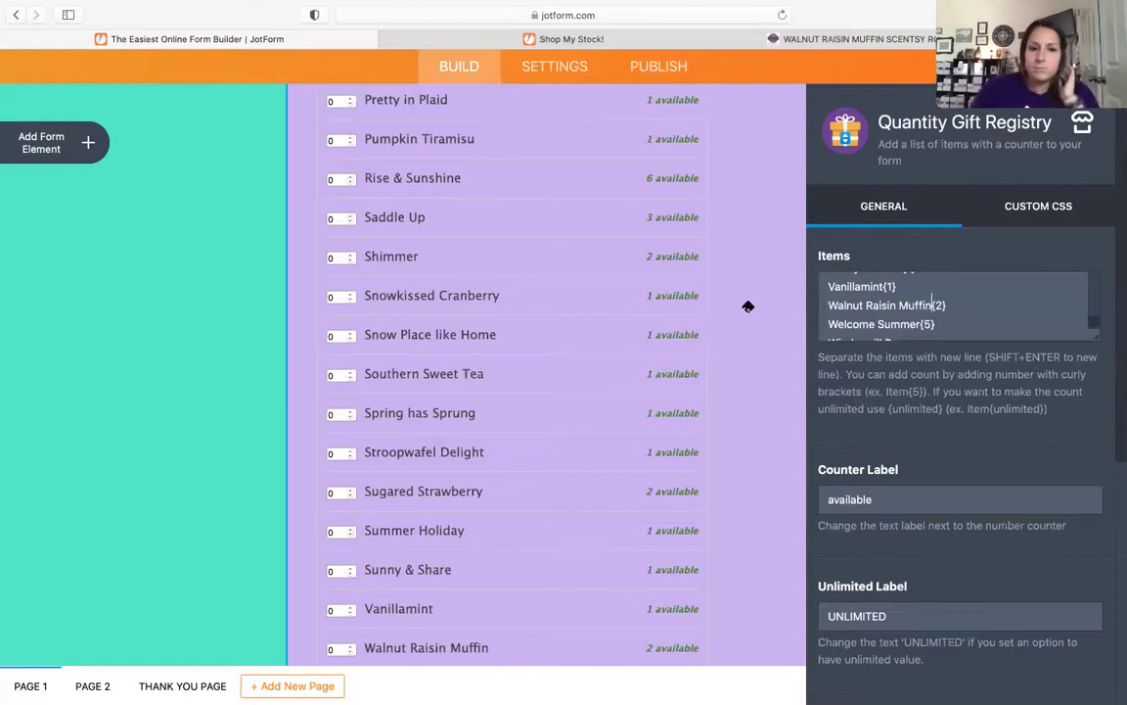
- Check the new item in the bars list on the form, and save the widget's updated settings
{"action": "scroll", "coordinate": [675, 413], "scroll_direction": "down", "scroll_amount": 1}
{"action": "scroll", "coordinate": [674, 413], "scroll_direction": "down", "scroll_amount": 6}
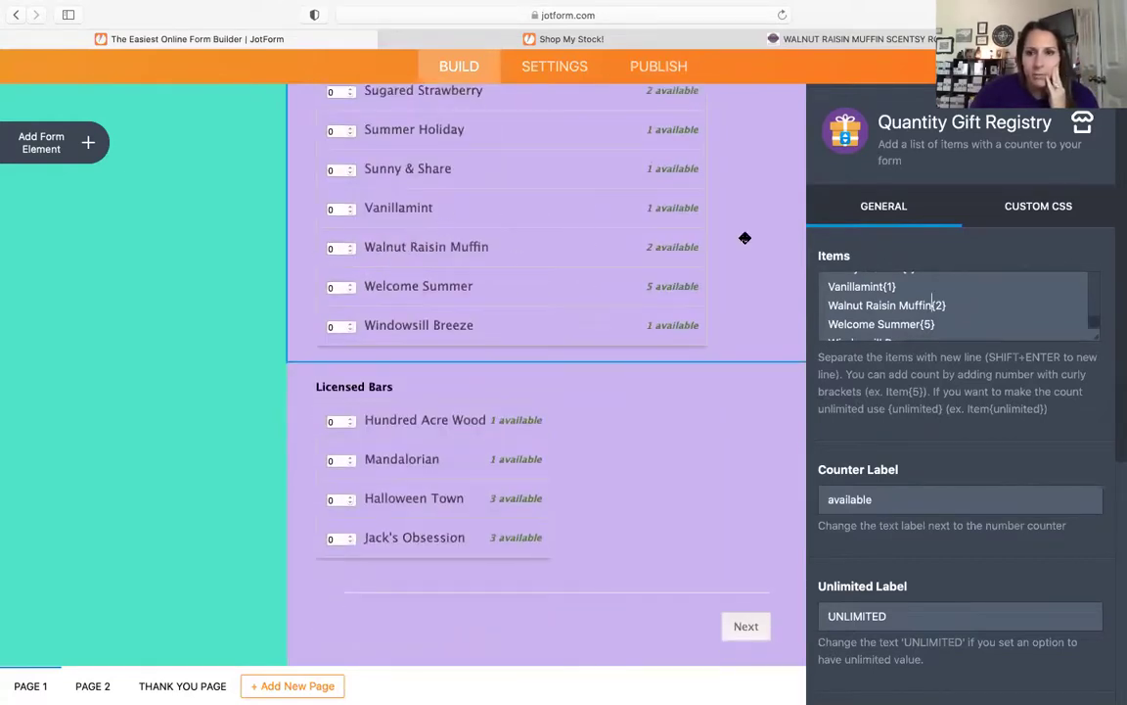
{"action": "scroll", "coordinate": [1038, 326], "scroll_direction": "down", "scroll_amount": 1}
{"action": "scroll", "coordinate": [1038, 326], "scroll_direction": "down", "scroll_amount": 8}
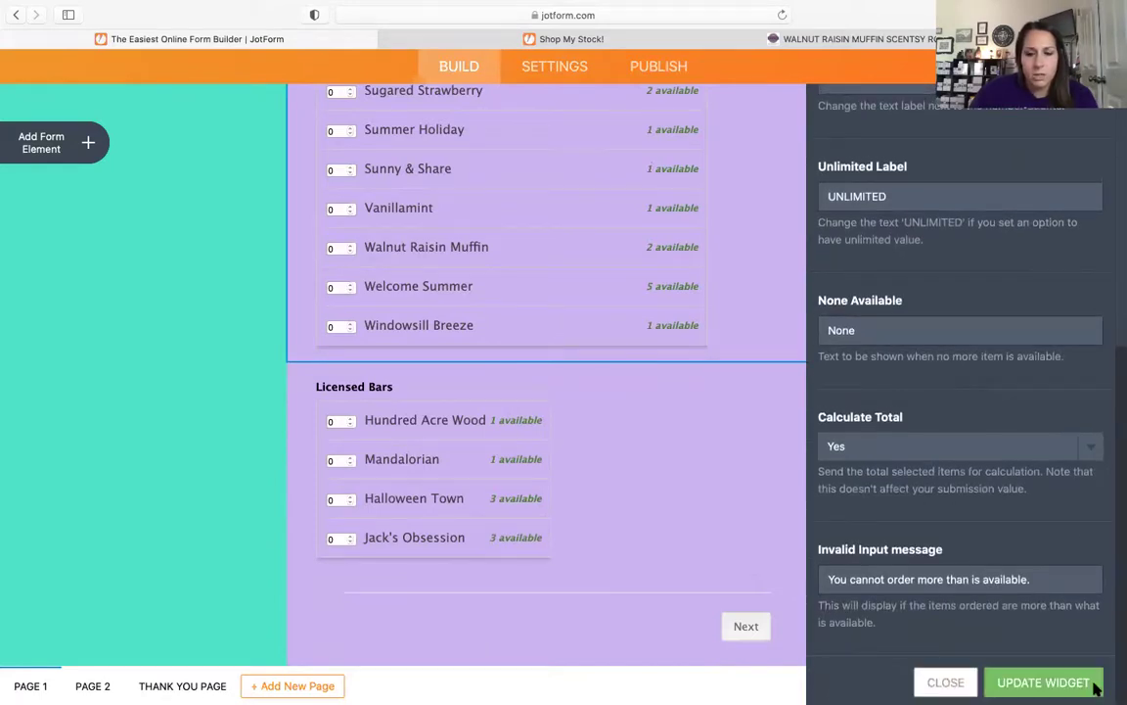
{"action": "left_click", "coordinate": [1043, 682]}
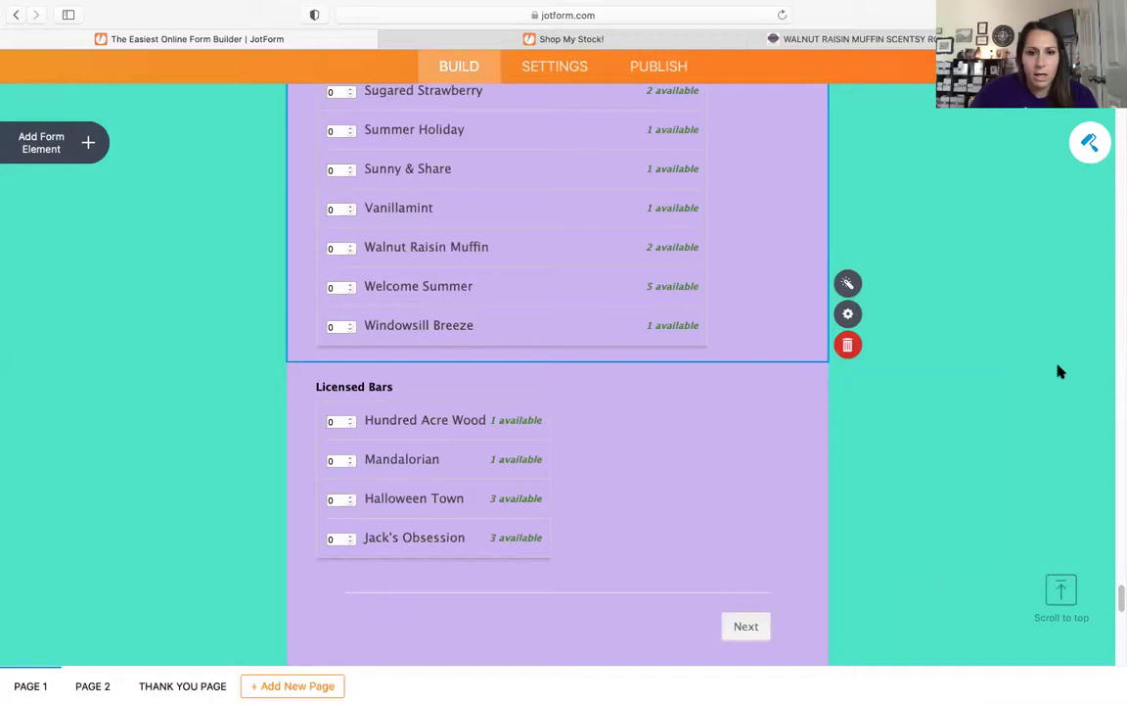
- Return to the start of the form, and open the form elements' widget list with its search ready for input
{"action": "scroll", "coordinate": [1058, 371], "scroll_direction": "up", "scroll_amount": 15}
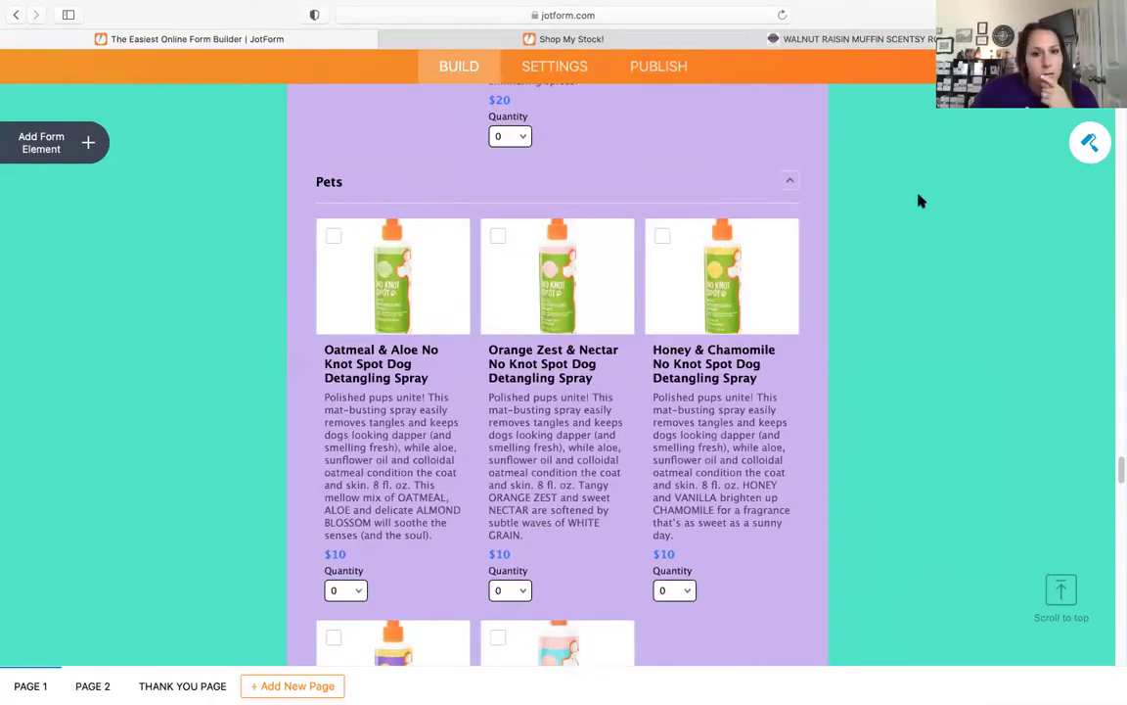
{"action": "scroll", "coordinate": [925, 201], "scroll_direction": "up", "scroll_amount": 3}
{"action": "scroll", "coordinate": [932, 204], "scroll_direction": "up", "scroll_amount": 15}
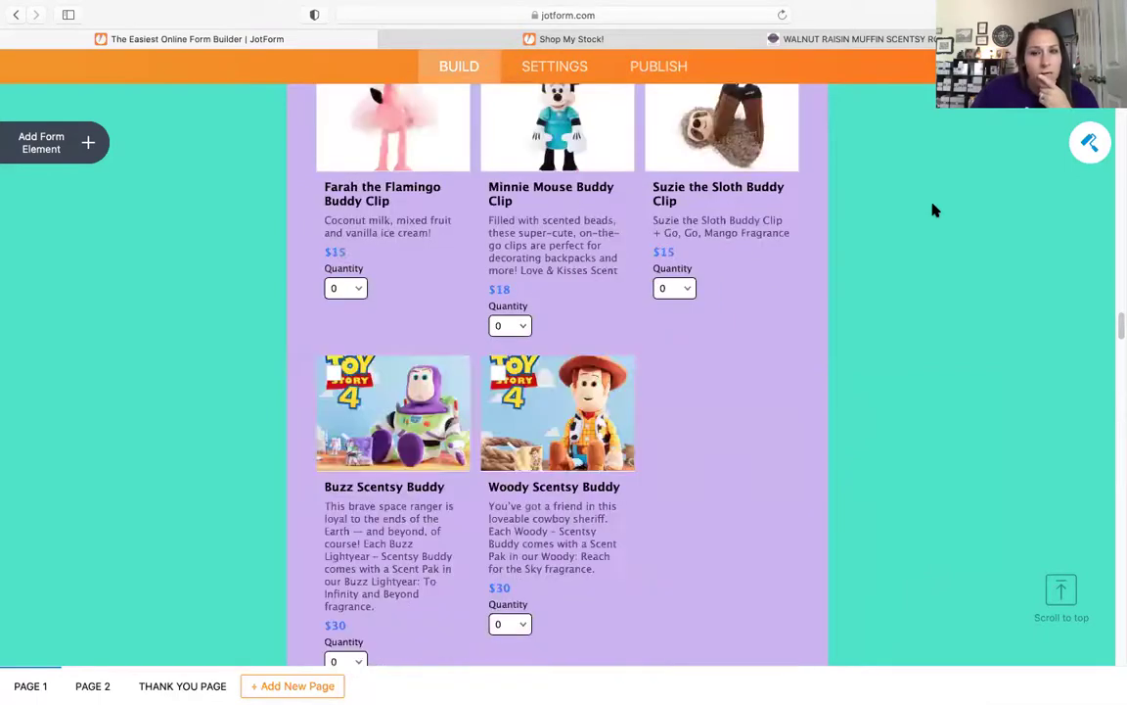
{"action": "scroll", "coordinate": [941, 216], "scroll_direction": "up", "scroll_amount": 20}
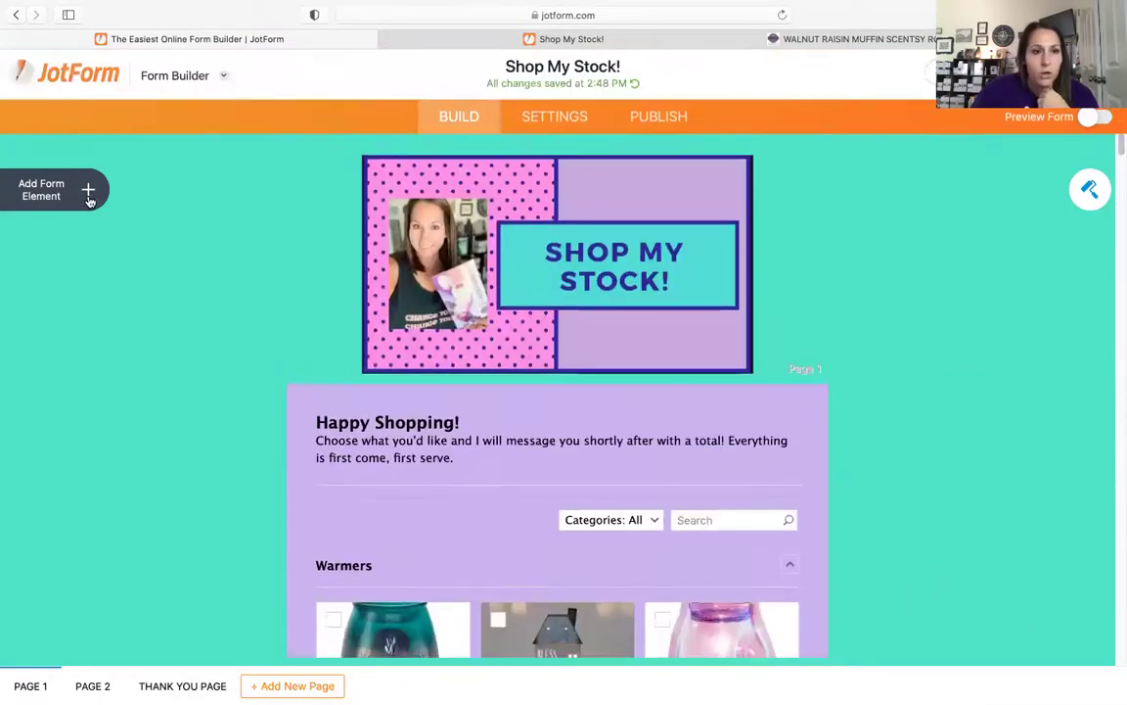
{"action": "left_click", "coordinate": [86, 200]}
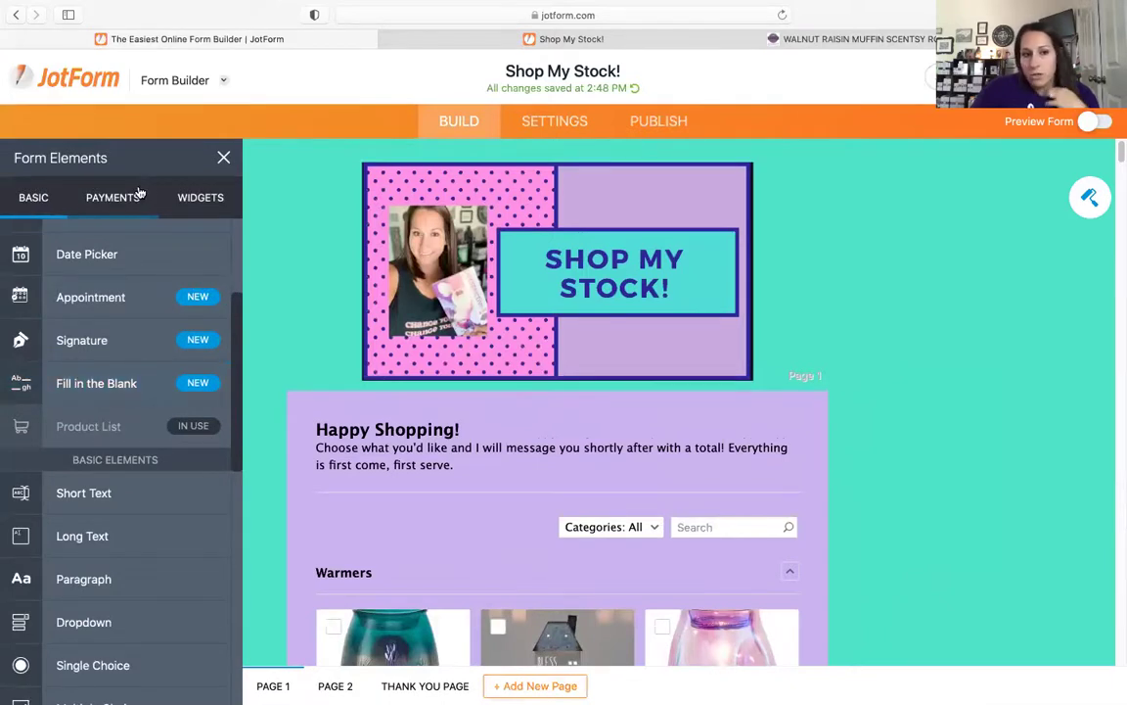
{"action": "left_click", "coordinate": [198, 199]}
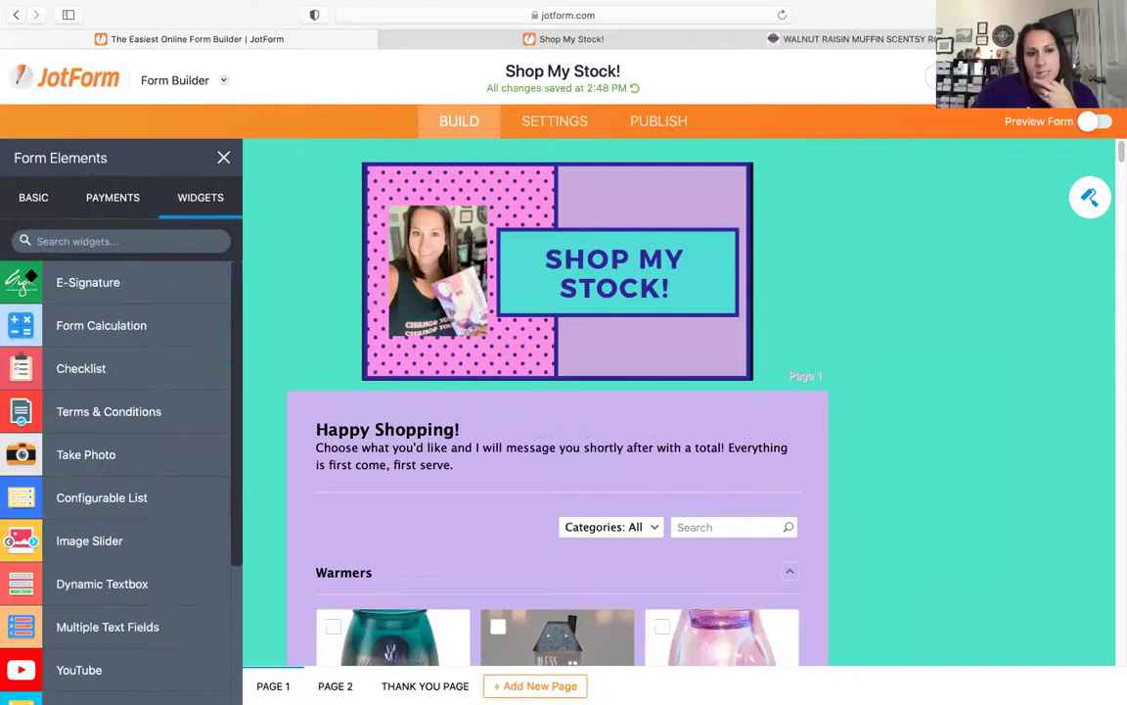
{"action": "left_click", "coordinate": [61, 242]}
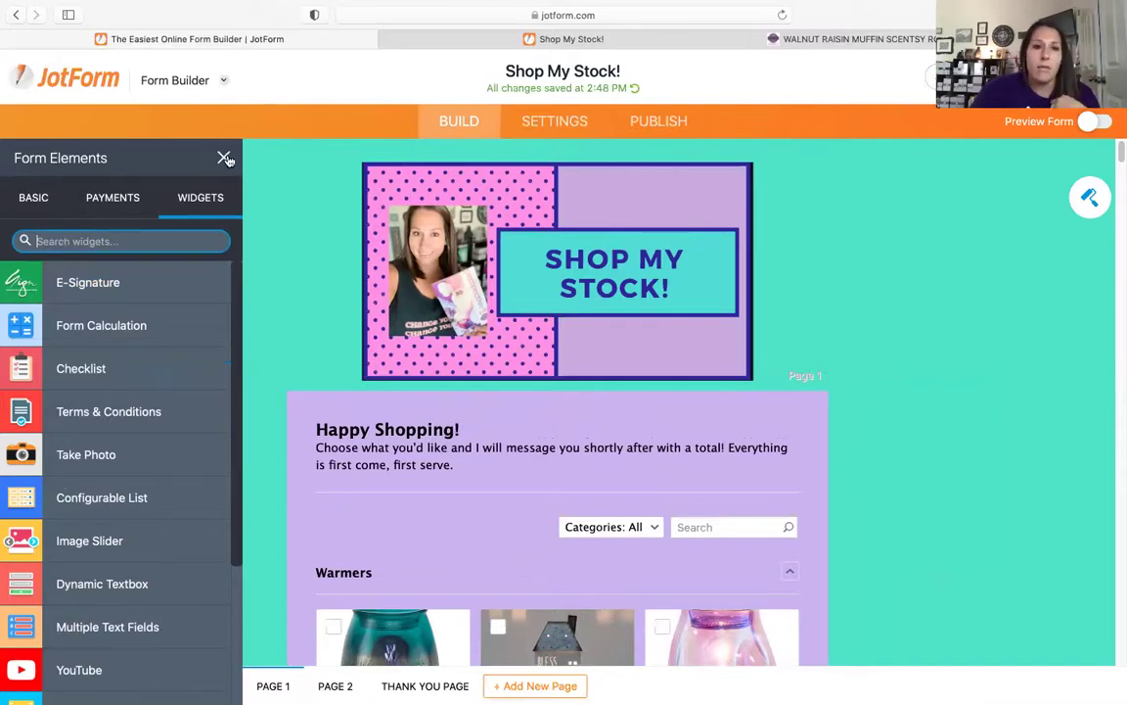
- Open the Form Designer and review its color, style and layout options
{"action": "left_click", "coordinate": [1092, 197]}
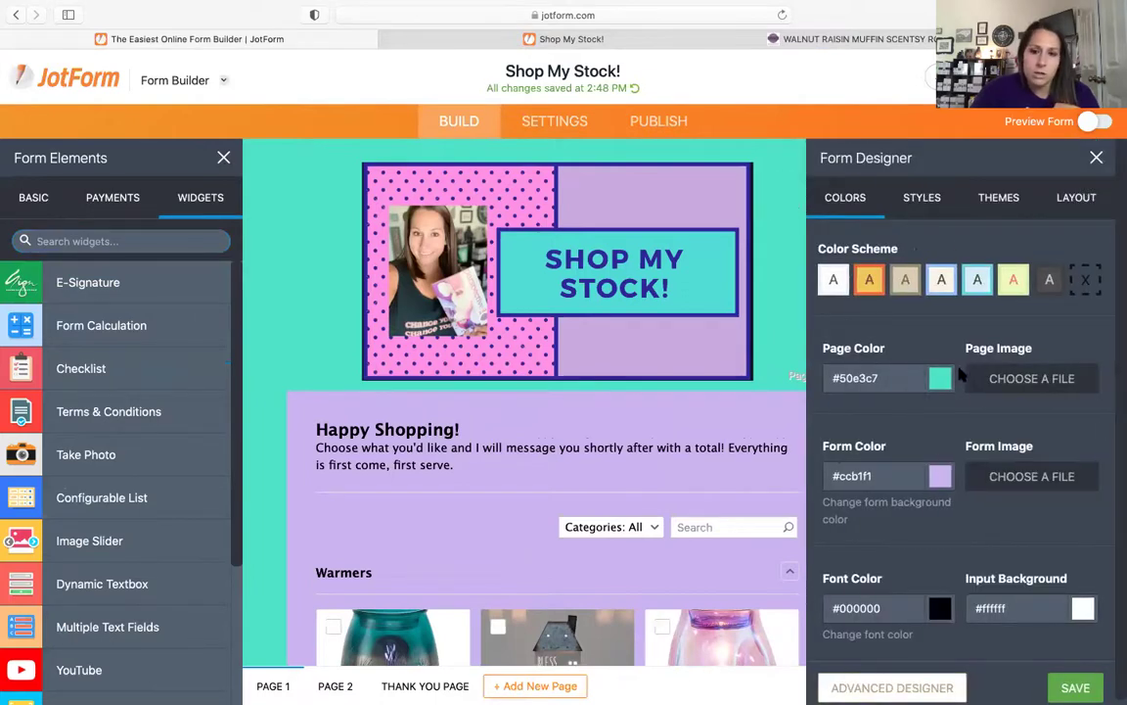
{"action": "scroll", "coordinate": [954, 486], "scroll_direction": "down", "scroll_amount": 1}
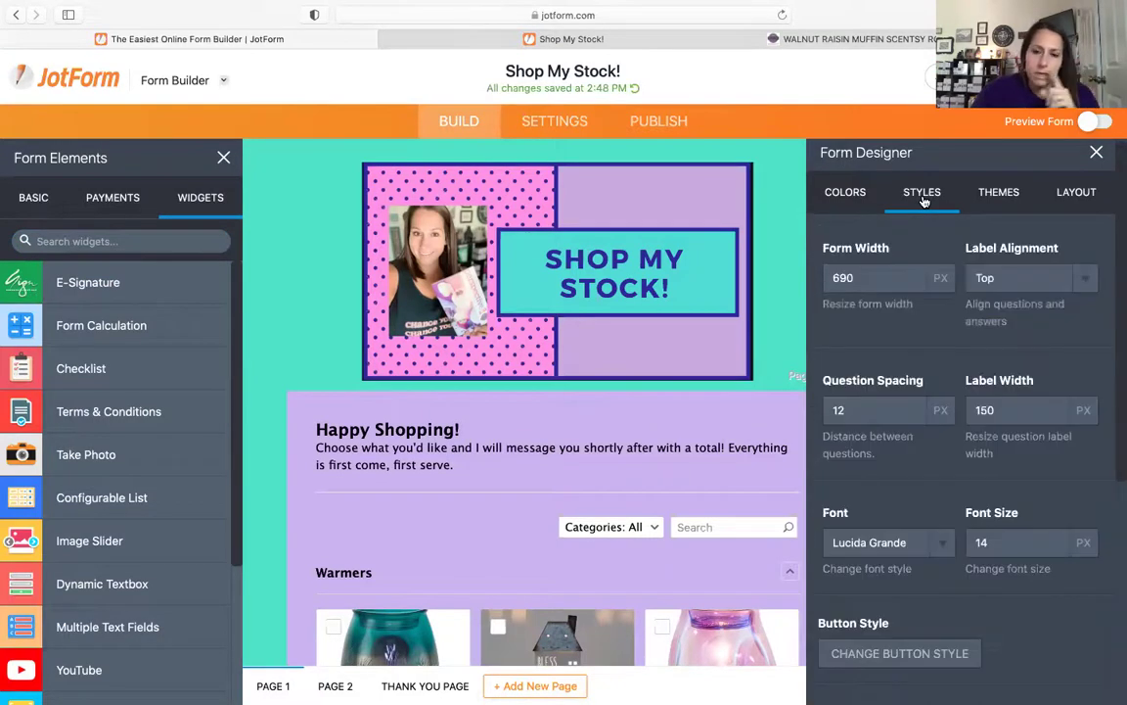
{"action": "left_click", "coordinate": [1076, 192]}
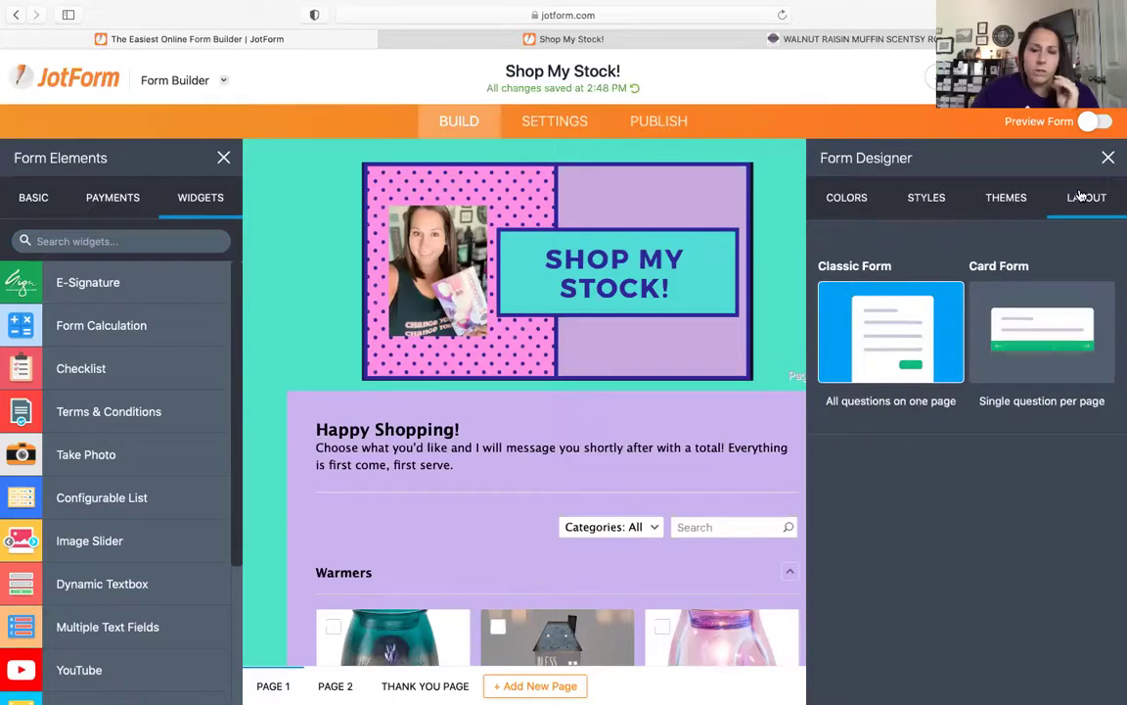